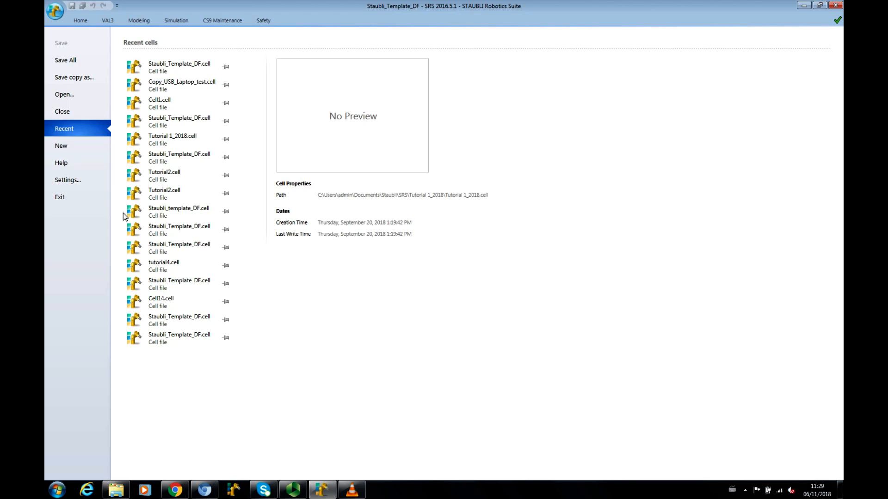
Check the emulator settings, including the standalone start mode option, and close the settings
{"action": "left_click", "coordinate": [66, 181]}
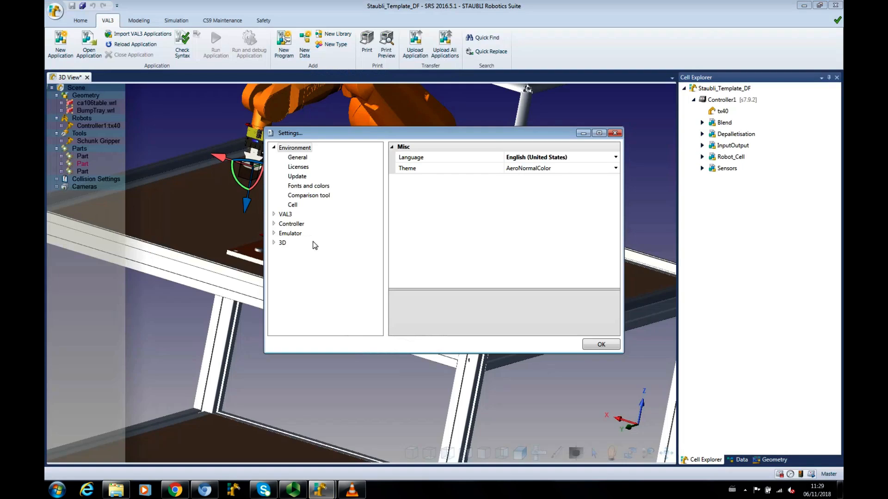
{"action": "left_click", "coordinate": [289, 234]}
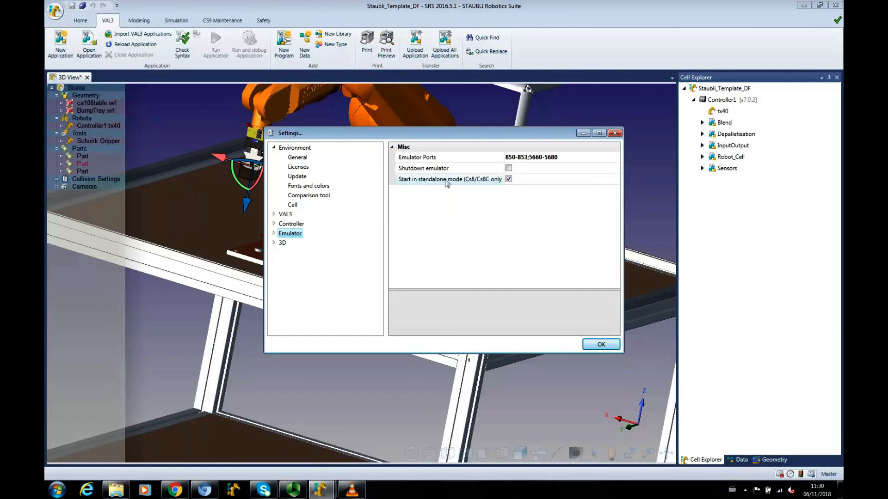
{"action": "left_click", "coordinate": [601, 345]}
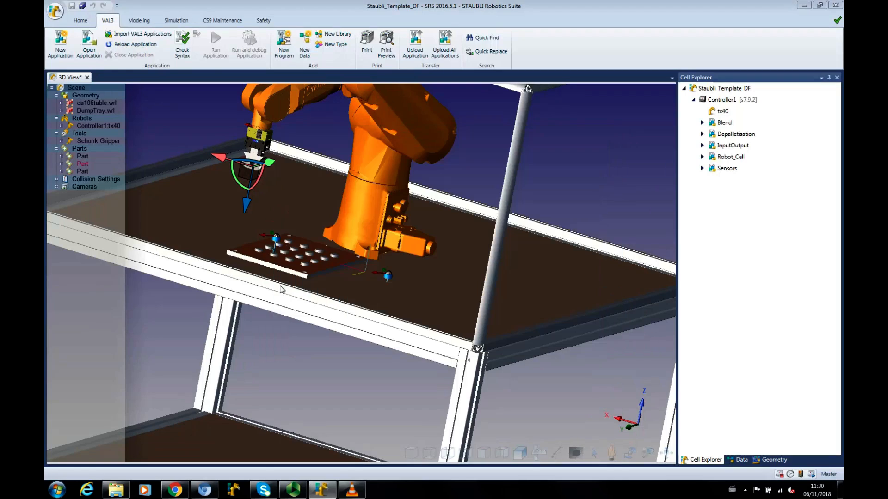
Start a new cell with the New cell wizard, discarding the changes to the open cell
{"action": "left_click", "coordinate": [54, 11]}
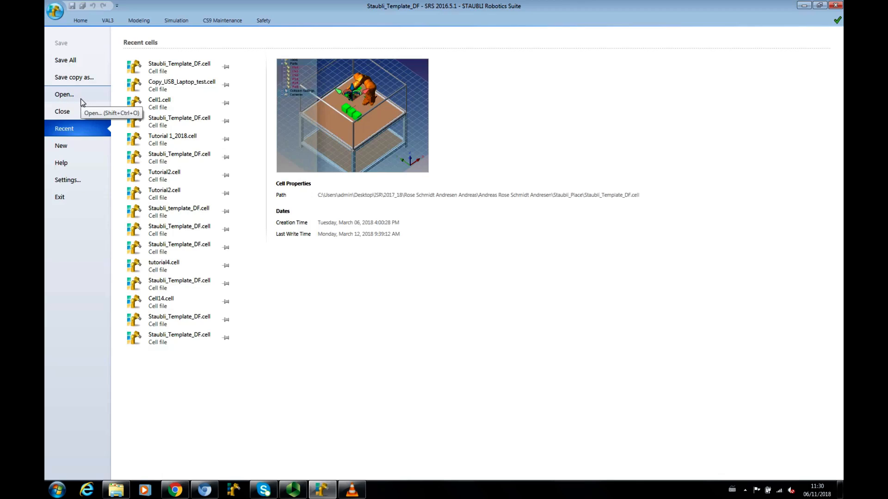
{"action": "left_click", "coordinate": [73, 145]}
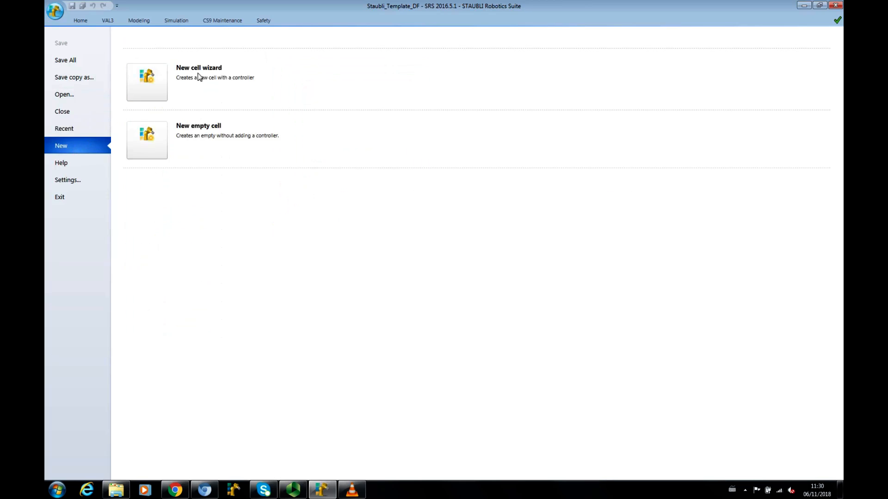
{"action": "left_click", "coordinate": [153, 85]}
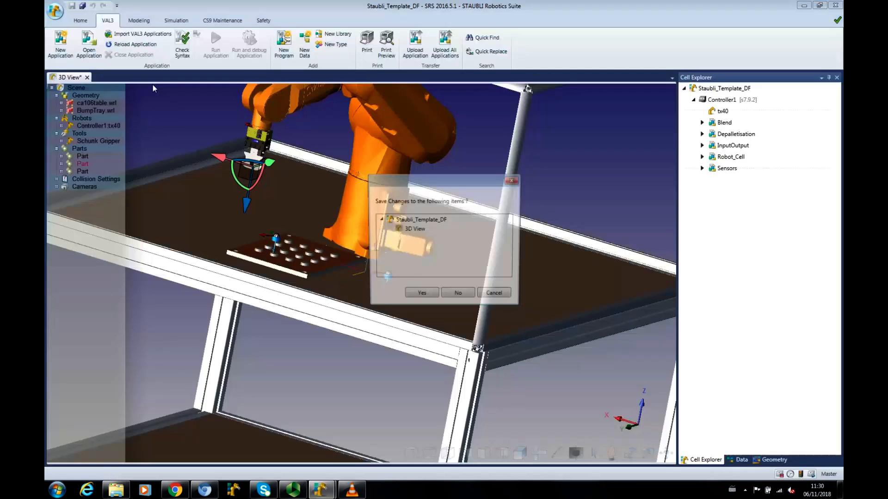
{"action": "left_click", "coordinate": [460, 297]}
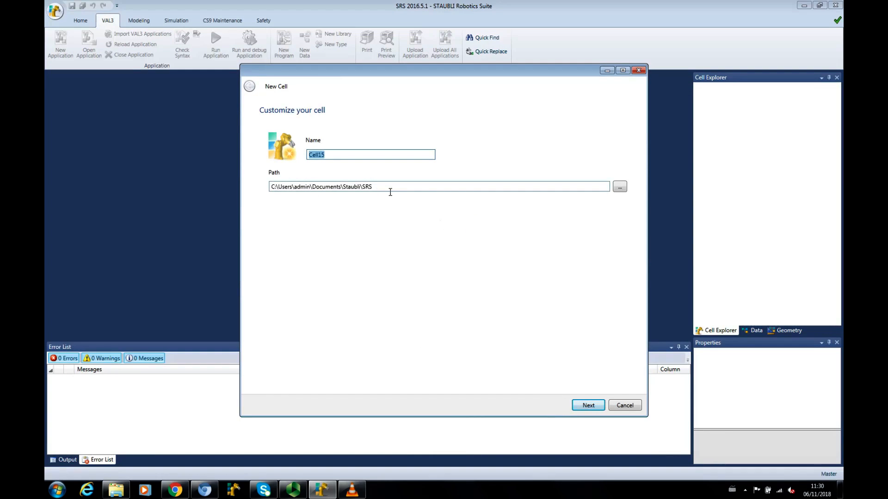
Name the new cell Staubli_Template_DF, keep the default SRS path and continue to the controller type selection
{"action": "left_click_drag", "start_coordinate": [390, 189], "coordinate": [269, 190]}
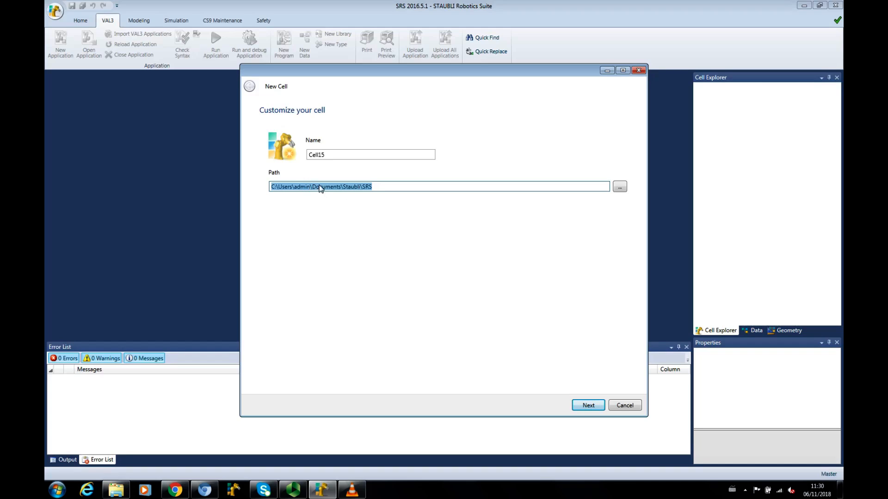
{"action": "left_click", "coordinate": [340, 161]}
{"action": "double_click", "coordinate": [340, 161]}
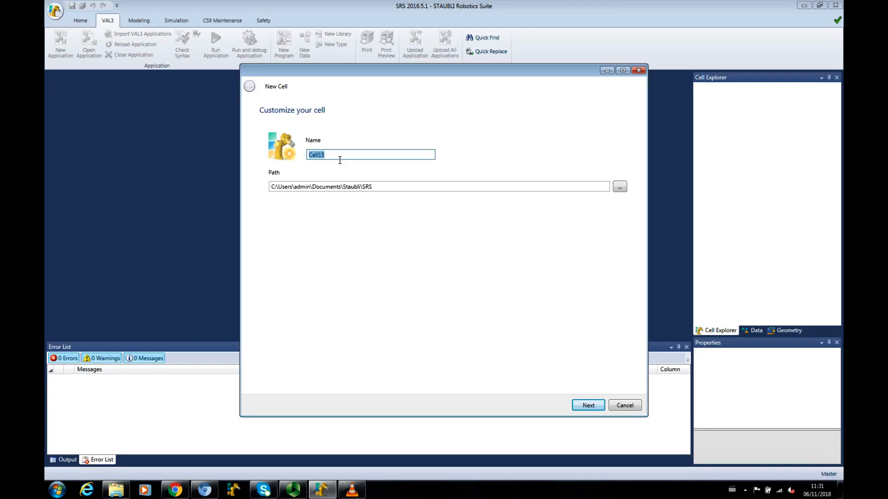
{"action": "type", "text": "Staubli_Template_DF"}
{"action": "left_click", "coordinate": [587, 406]}
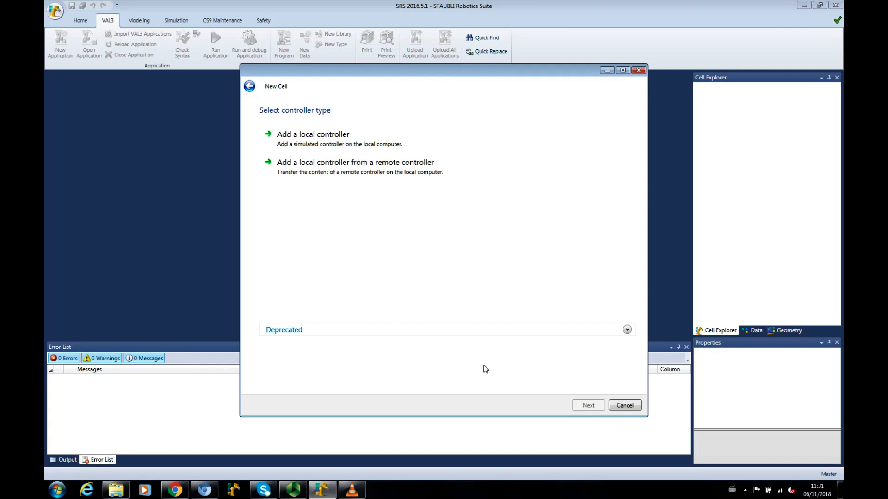
Add a local controller with a TX family TX40 arm, floor mount and horizontal base cable outlet, without UL certification
{"action": "left_click", "coordinate": [268, 138]}
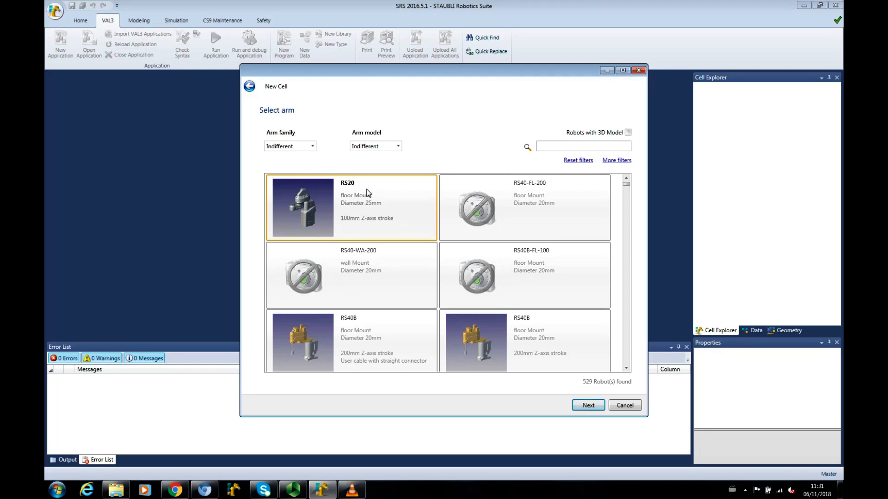
{"action": "left_click", "coordinate": [312, 146]}
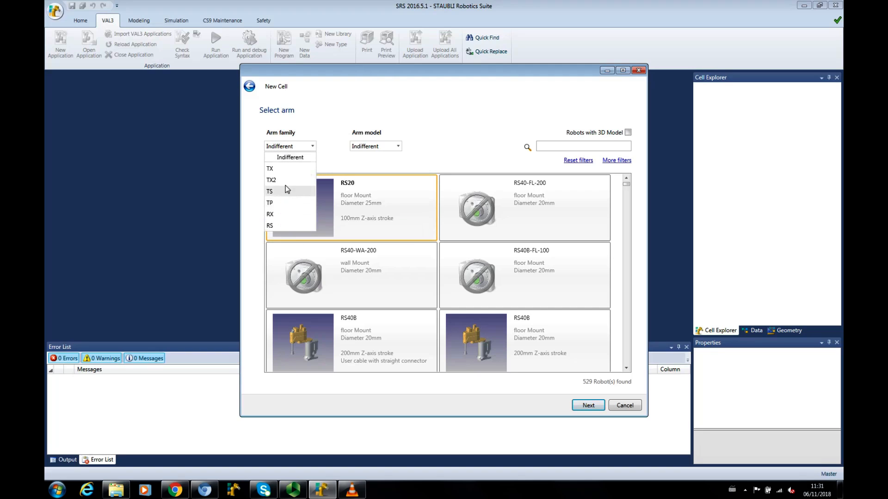
{"action": "left_click", "coordinate": [285, 170]}
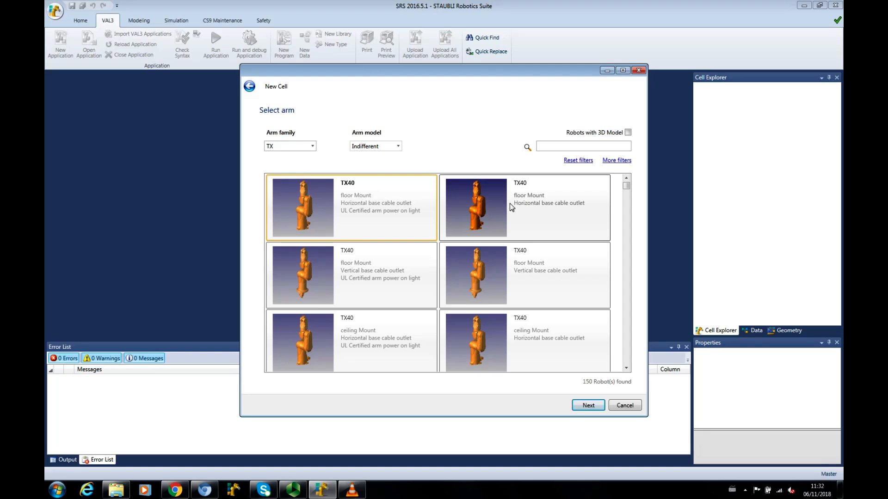
{"action": "left_click", "coordinate": [537, 216]}
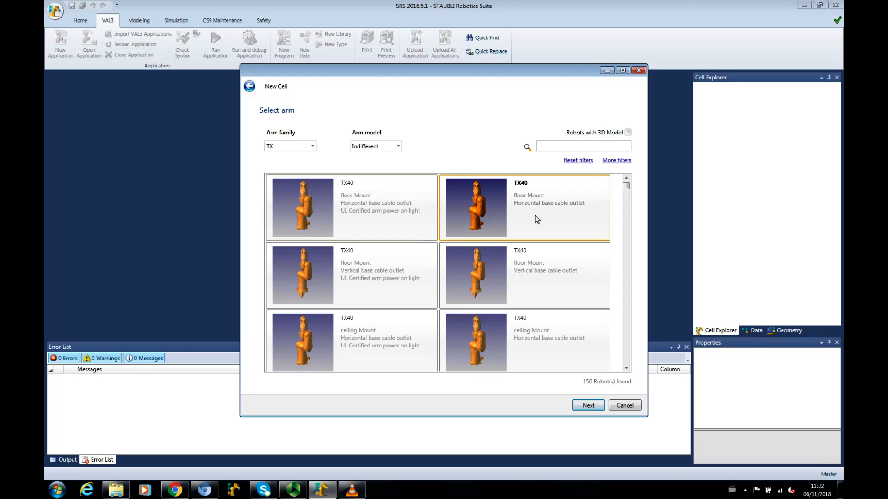
{"action": "left_click", "coordinate": [593, 406]}
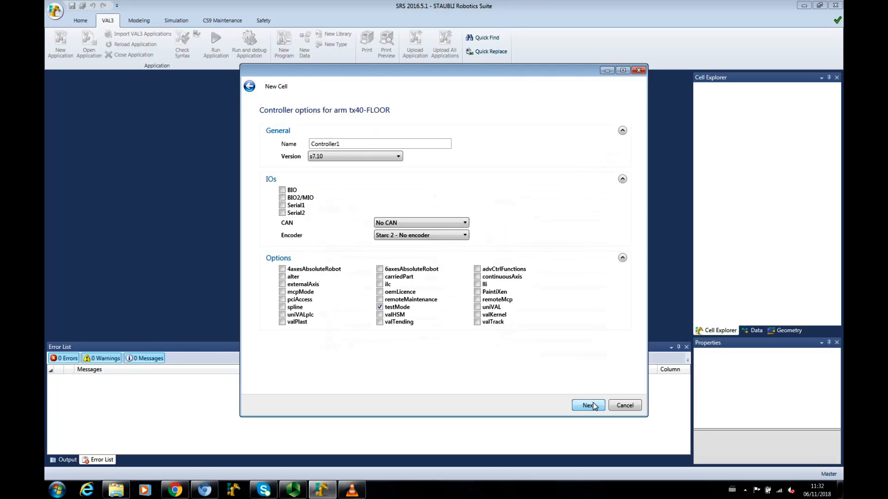
Enable the BIO inputs/outputs for Controller1 and finish creating the cell
{"action": "left_click", "coordinate": [283, 191]}
{"action": "left_click", "coordinate": [588, 406]}
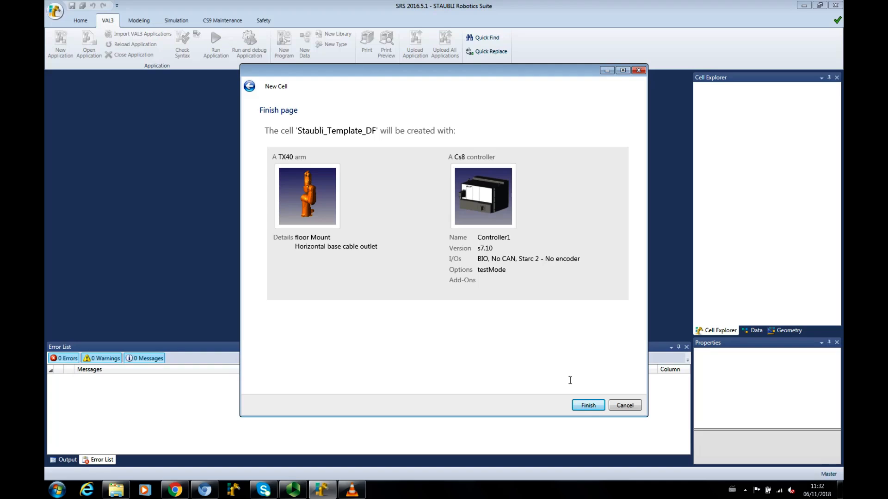
{"action": "left_click", "coordinate": [588, 406]}
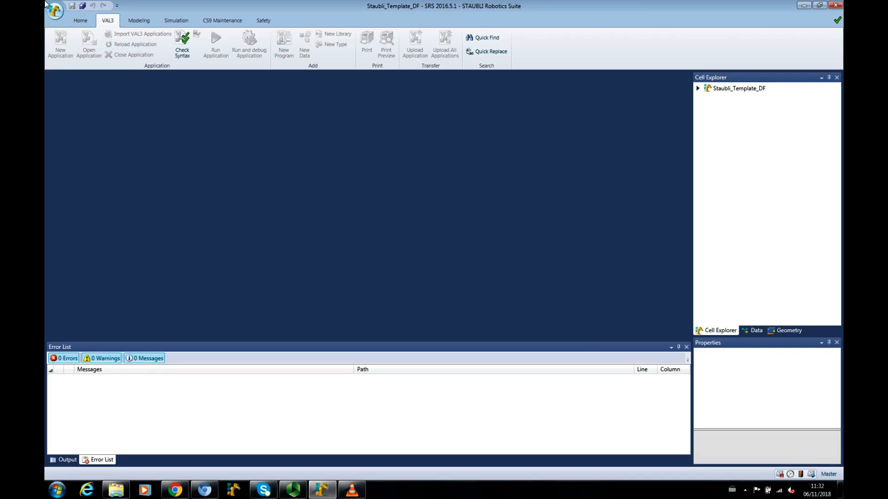
Show the cell's 3D view and close the Output pane to enlarge it
{"action": "left_click", "coordinate": [80, 20]}
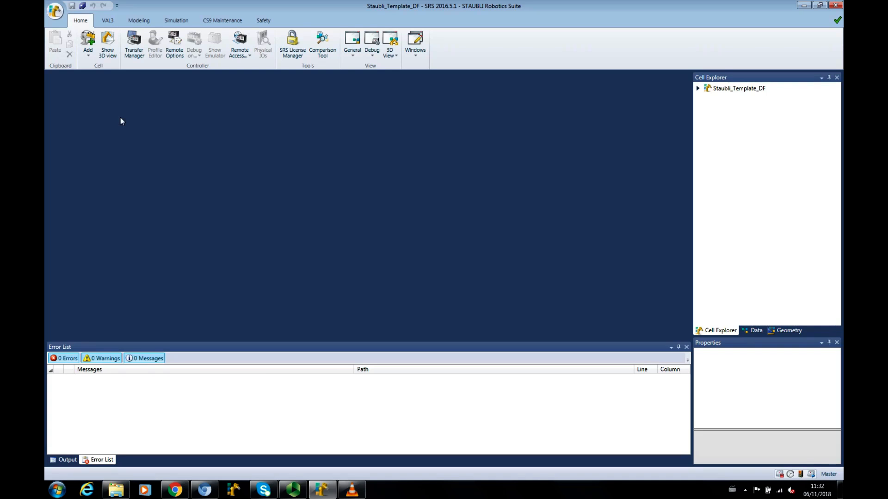
{"action": "left_click", "coordinate": [109, 44]}
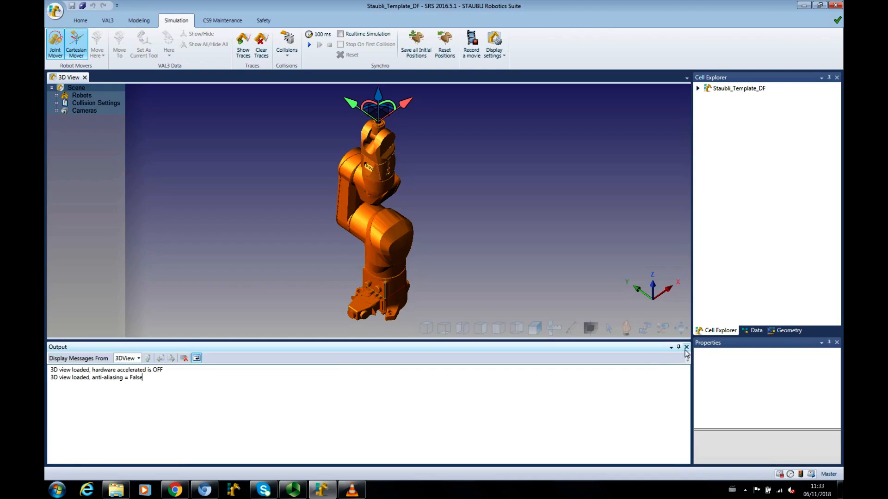
{"action": "left_click", "coordinate": [686, 348]}
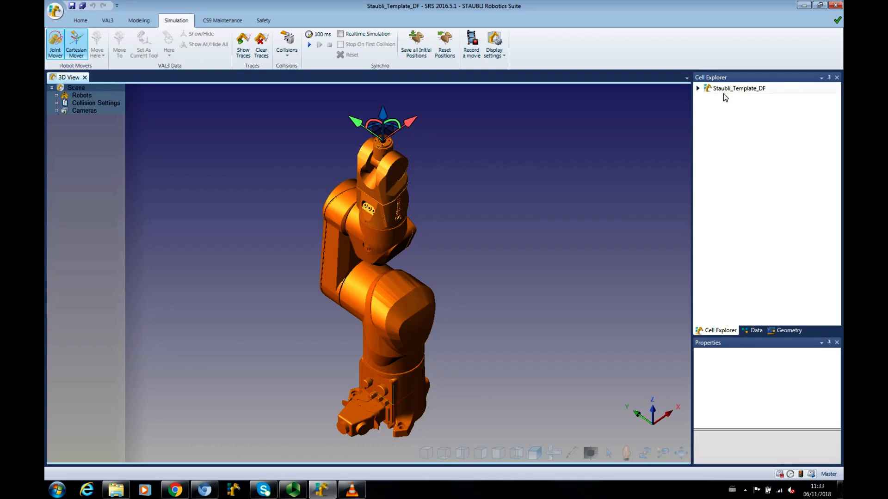
Examine the contents of Controller1 in the Cell Explorer, Data and Geometry trees
{"action": "left_click", "coordinate": [699, 88]}
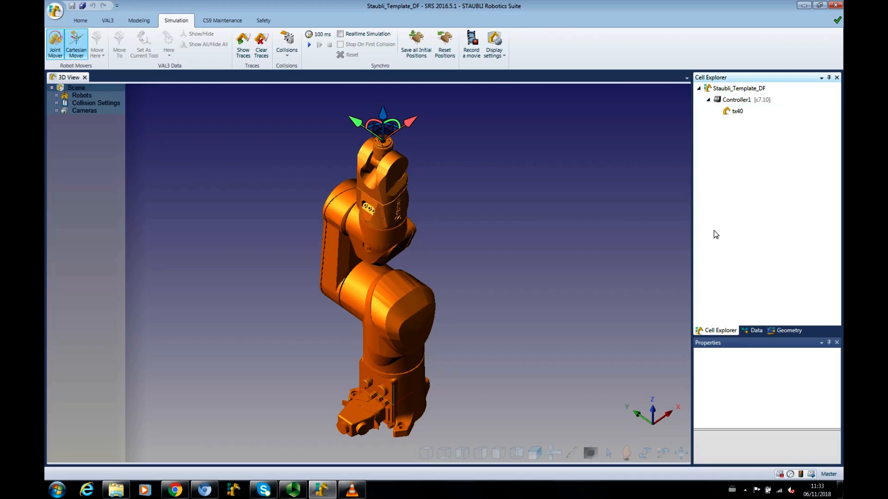
{"action": "left_click", "coordinate": [753, 330]}
{"action": "left_click", "coordinate": [698, 88]}
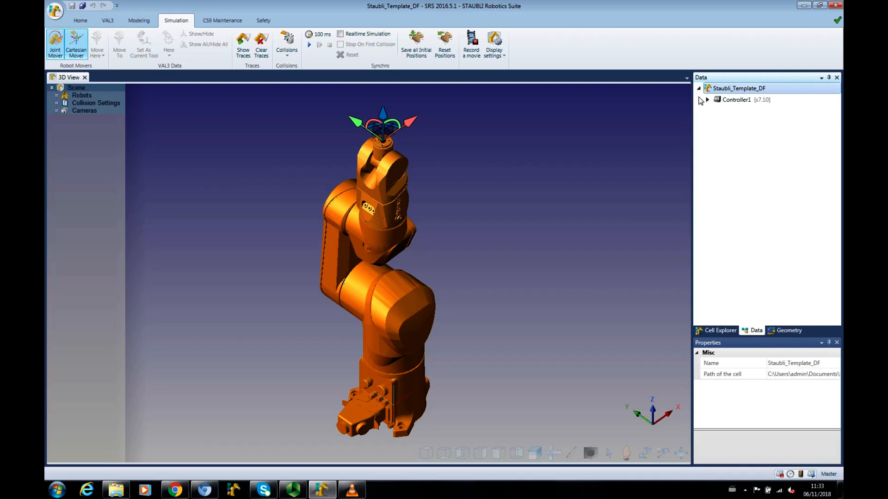
{"action": "left_click", "coordinate": [708, 99]}
{"action": "left_click", "coordinate": [786, 330]}
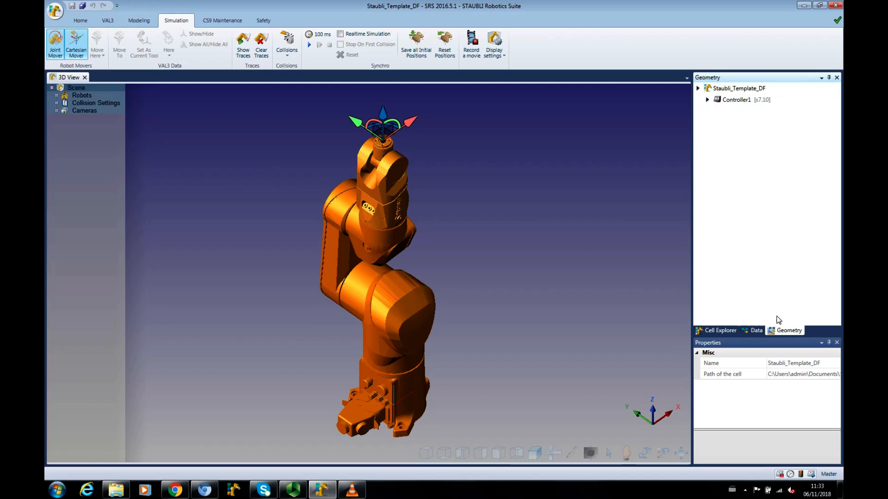
{"action": "left_click", "coordinate": [708, 99]}
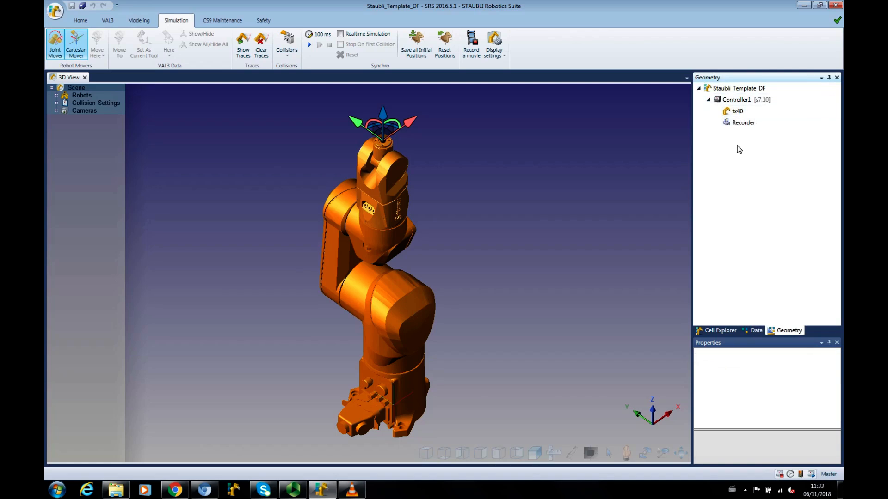
{"action": "left_click", "coordinate": [713, 330]}
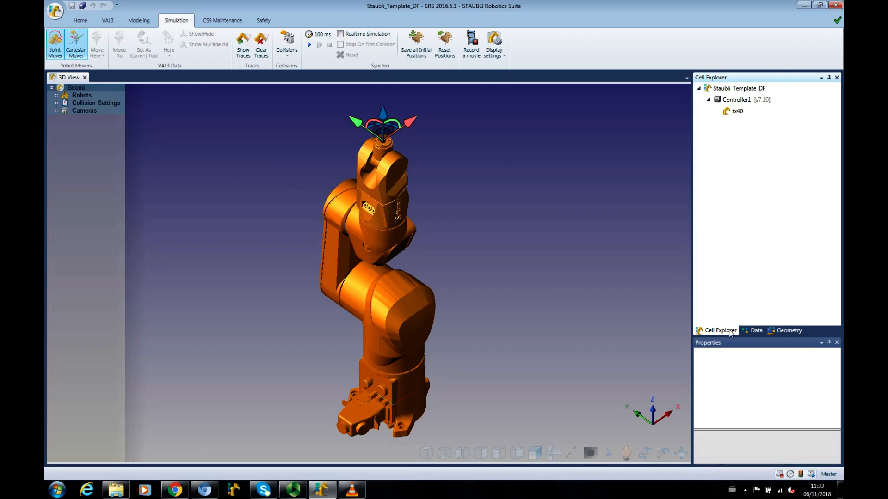
Select the tx40 robot's base in the 3D view and open its Joints View
{"action": "left_click", "coordinate": [735, 113]}
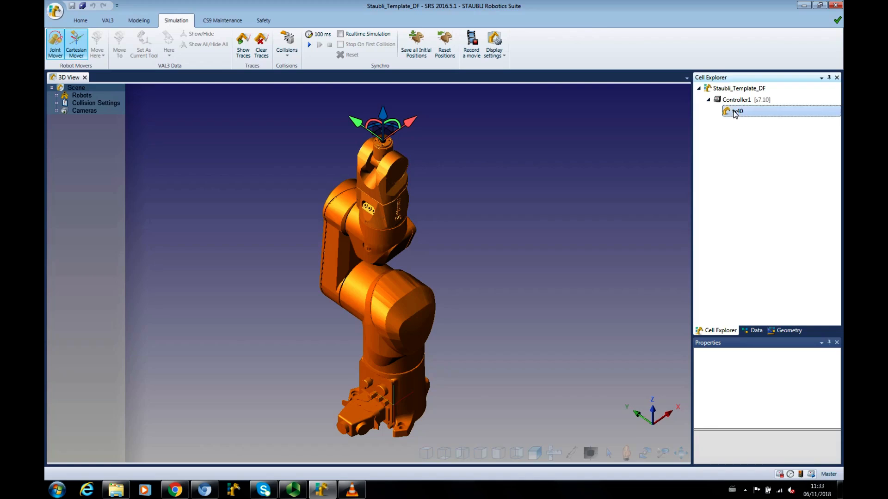
{"action": "left_click", "coordinate": [403, 385]}
{"action": "right_click", "coordinate": [405, 384]}
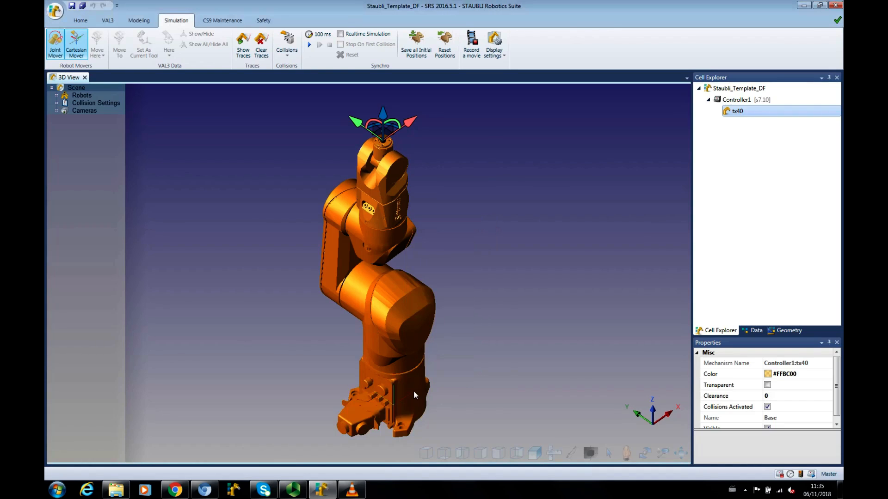
{"action": "left_click", "coordinate": [414, 392]}
{"action": "right_click", "coordinate": [414, 392]}
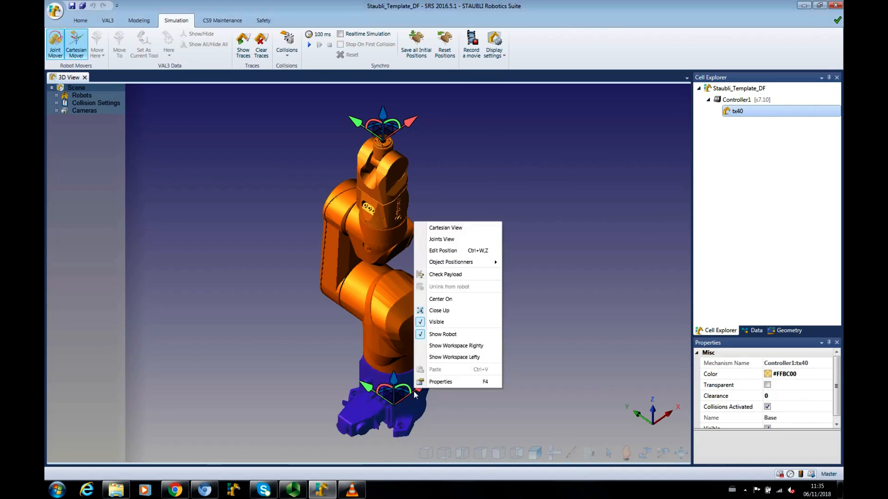
{"action": "left_click", "coordinate": [456, 239]}
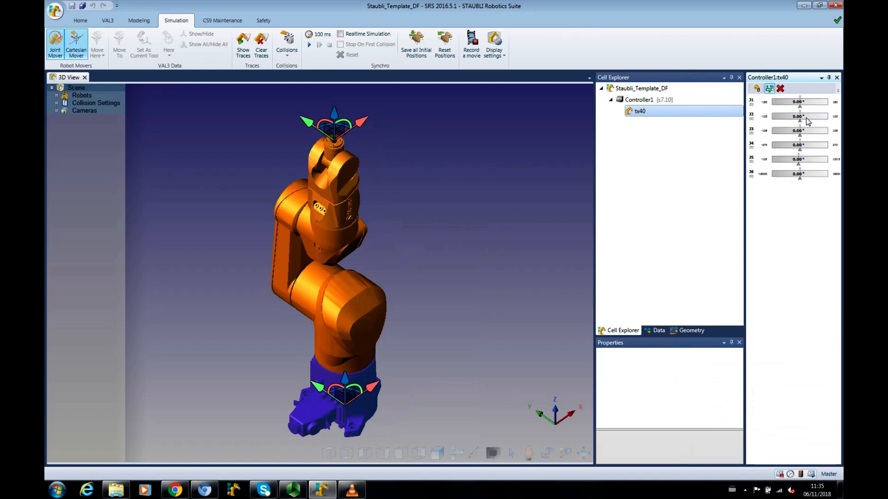
Try jogging joints J1, J2 and J5 of the tx40, returning the arm to its zero position after each trial
{"action": "left_click_drag", "start_coordinate": [802, 110], "coordinate": [789, 129]}
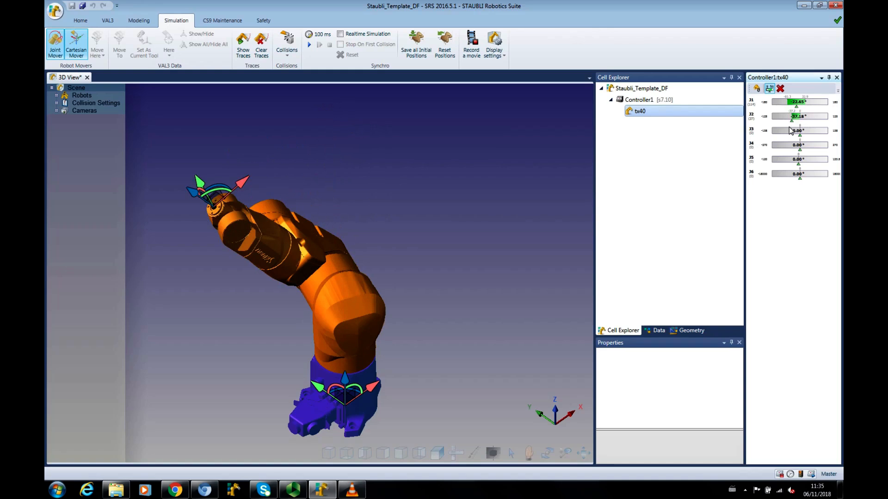
{"action": "left_click", "coordinate": [758, 88]}
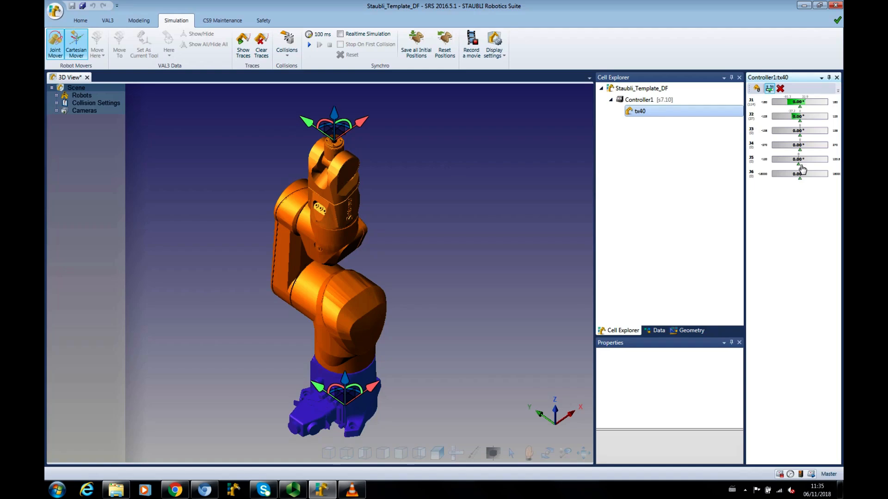
{"action": "left_click_drag", "start_coordinate": [800, 166], "coordinate": [805, 167]}
{"action": "left_click", "coordinate": [757, 88]}
Insert ca106table.igs from the Video tutorials folder at standard precision, converted to WRL and imported as an assembly
{"action": "left_click", "coordinate": [141, 22]}
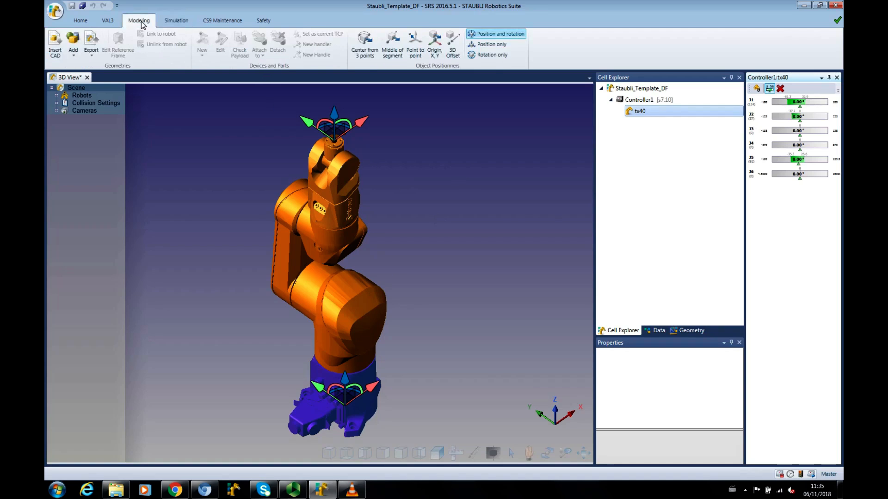
{"action": "left_click", "coordinate": [55, 52]}
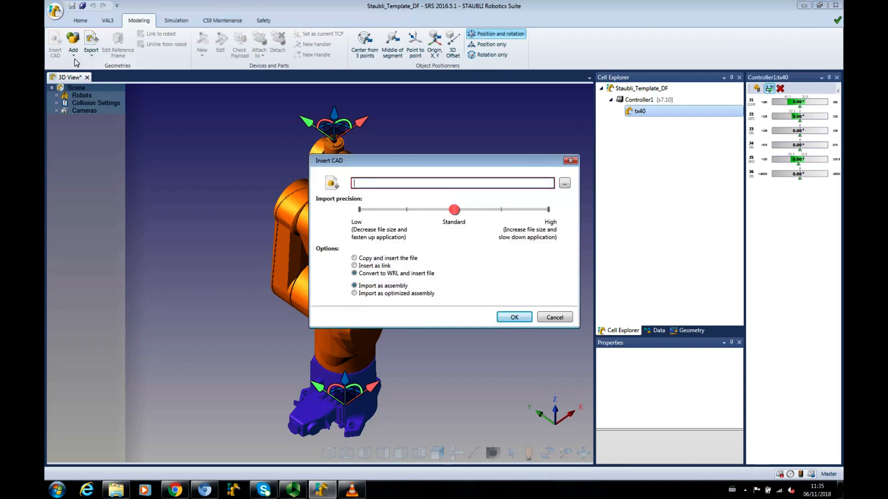
{"action": "left_click", "coordinate": [123, 491]}
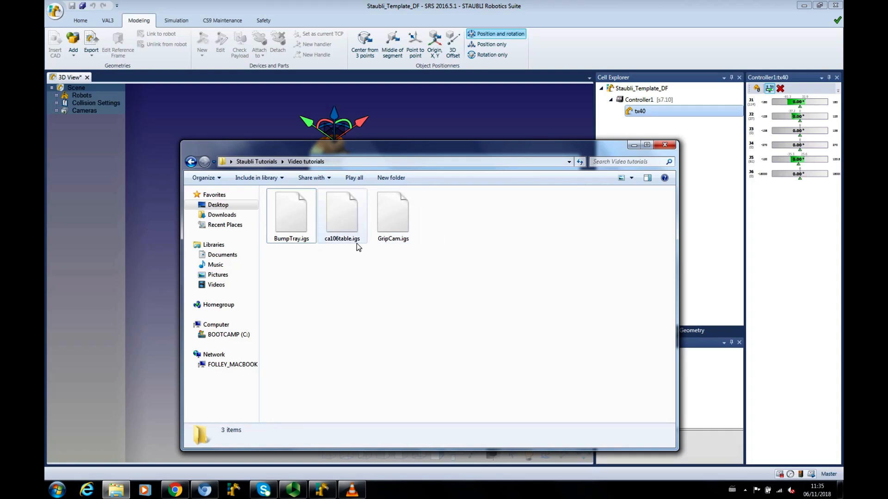
{"action": "left_click", "coordinate": [664, 144]}
{"action": "left_click", "coordinate": [565, 183]}
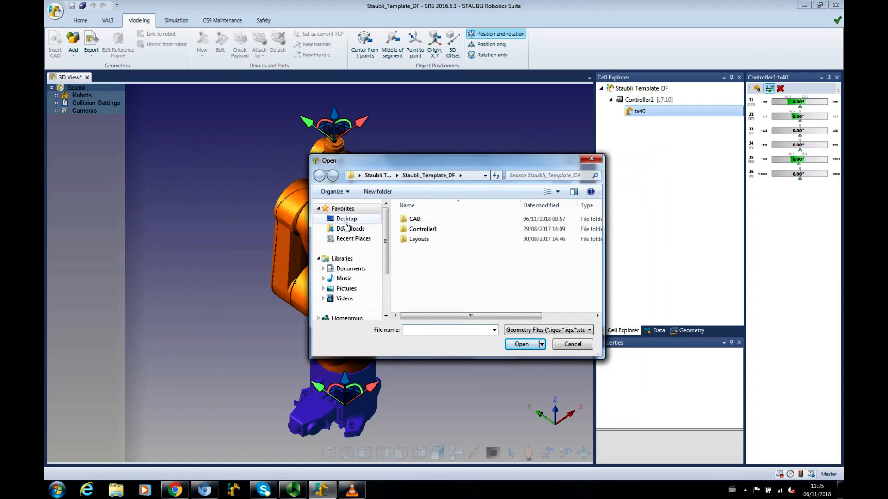
{"action": "left_click", "coordinate": [346, 220]}
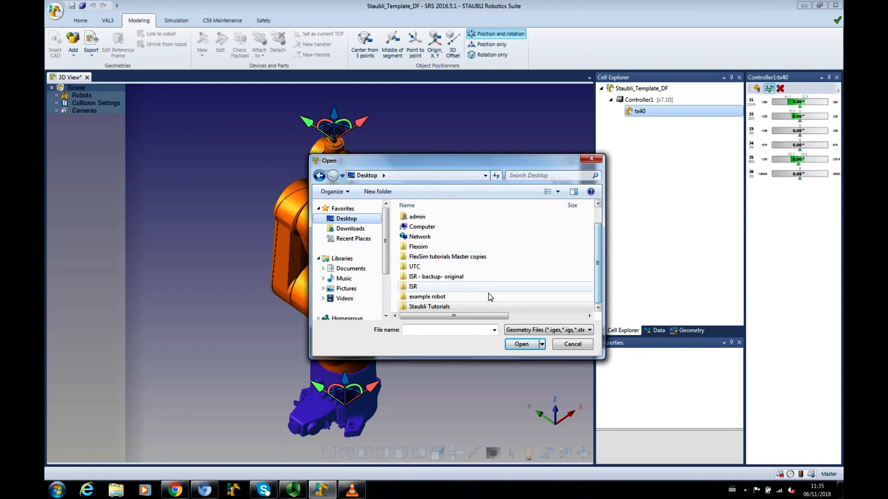
{"action": "double_click", "coordinate": [454, 307]}
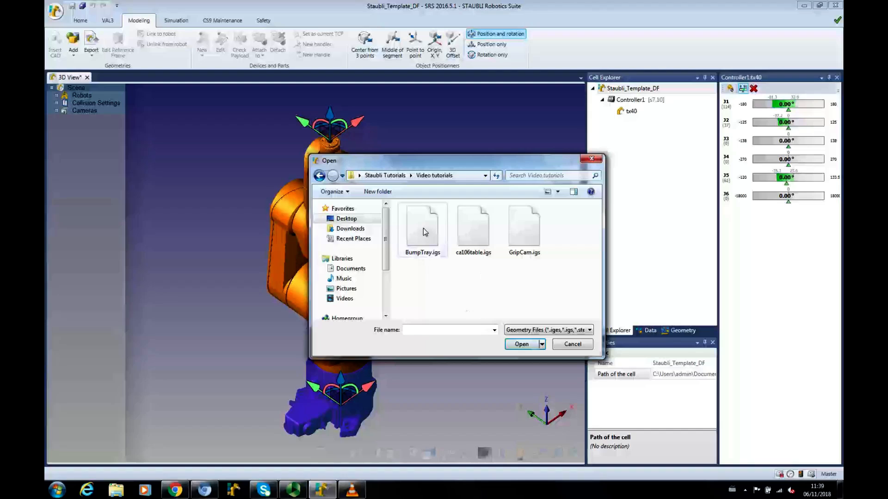
{"action": "left_click", "coordinate": [479, 234]}
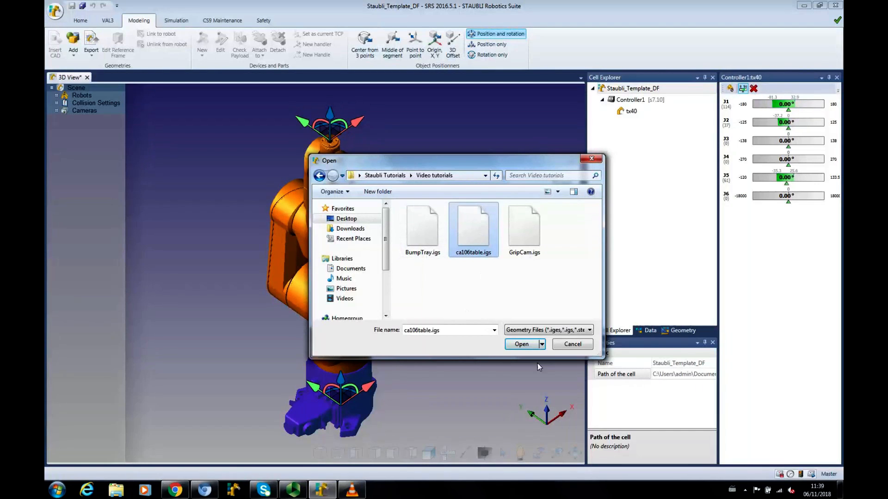
{"action": "left_click", "coordinate": [522, 344]}
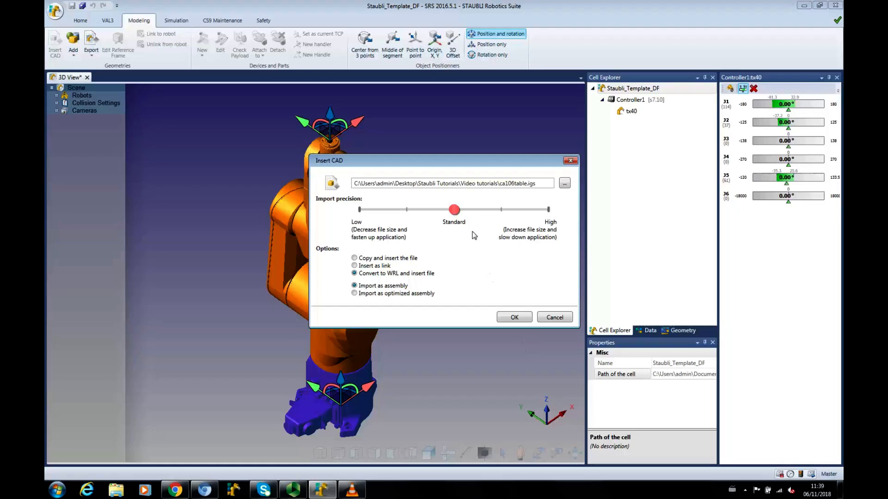
{"action": "left_click", "coordinate": [515, 317]}
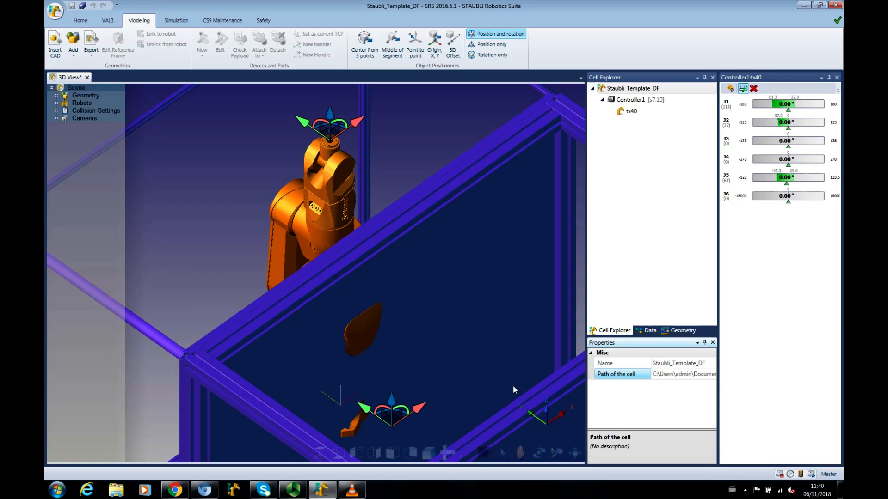
Close the tx40's joints view and set the absolute Rx of ca106table.wrl to 90 so the table stands upright
{"action": "left_click", "coordinate": [575, 454]}
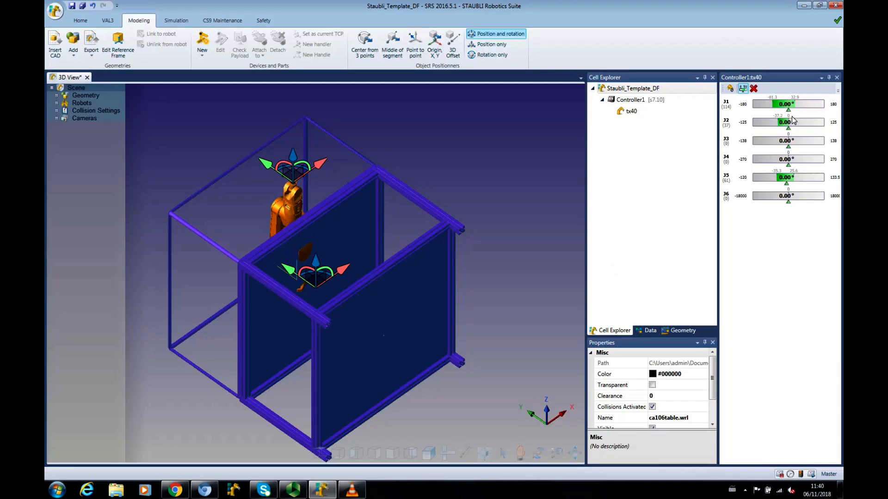
{"action": "left_click", "coordinate": [837, 77]}
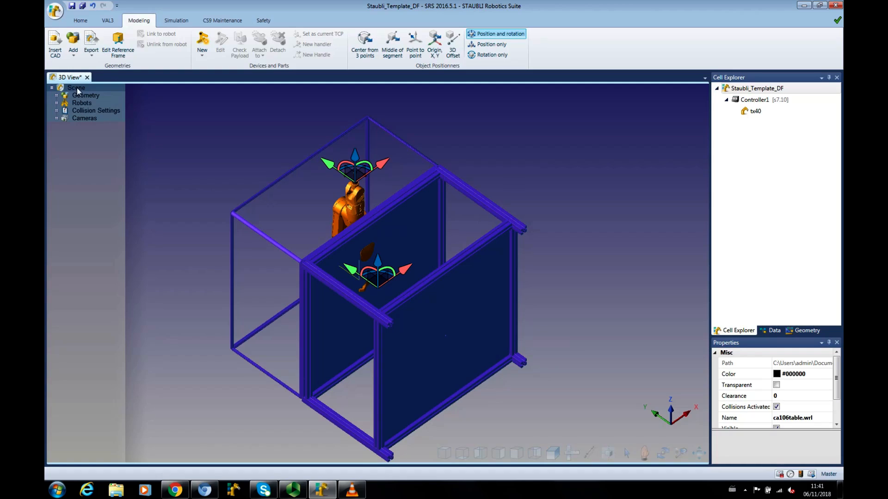
{"action": "left_click", "coordinate": [57, 95]}
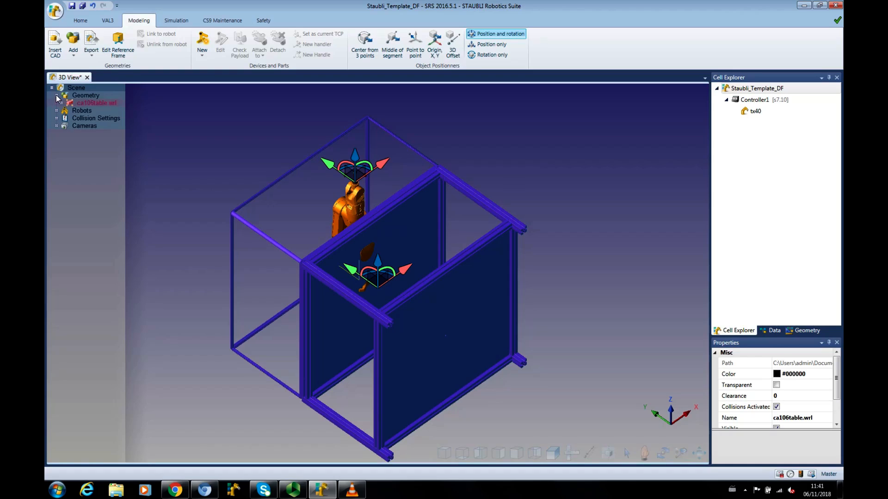
{"action": "right_click", "coordinate": [94, 105]}
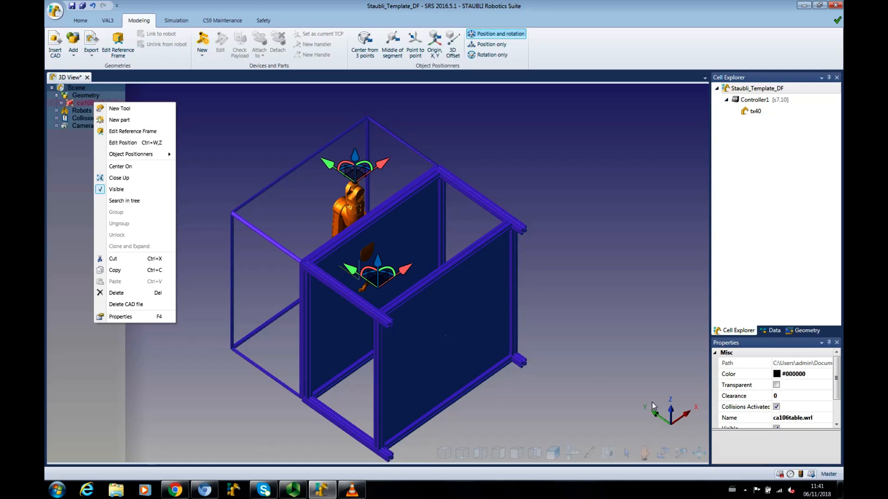
{"action": "left_click", "coordinate": [131, 143]}
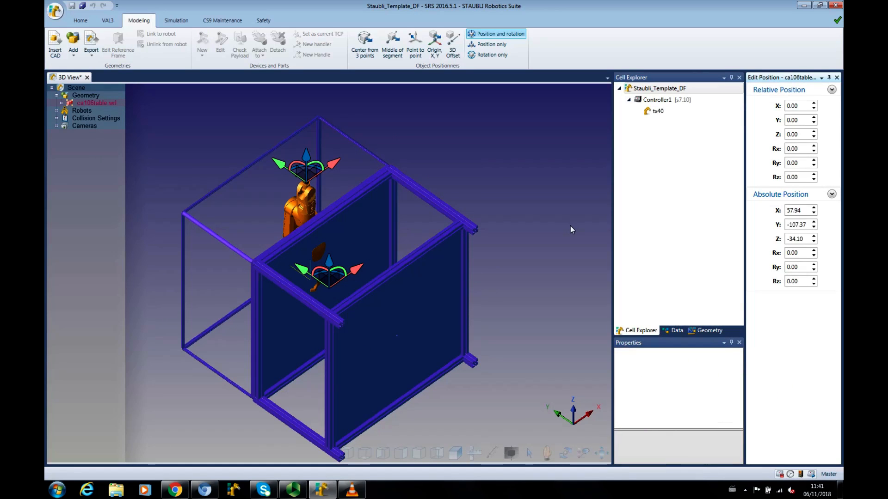
{"action": "left_click", "coordinate": [787, 253]}
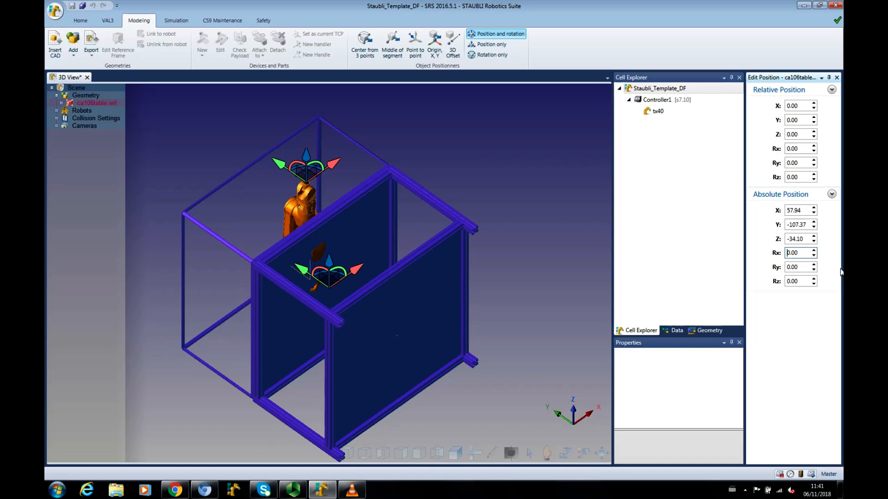
{"action": "type", "text": "9"}
{"action": "key", "text": "Return"}
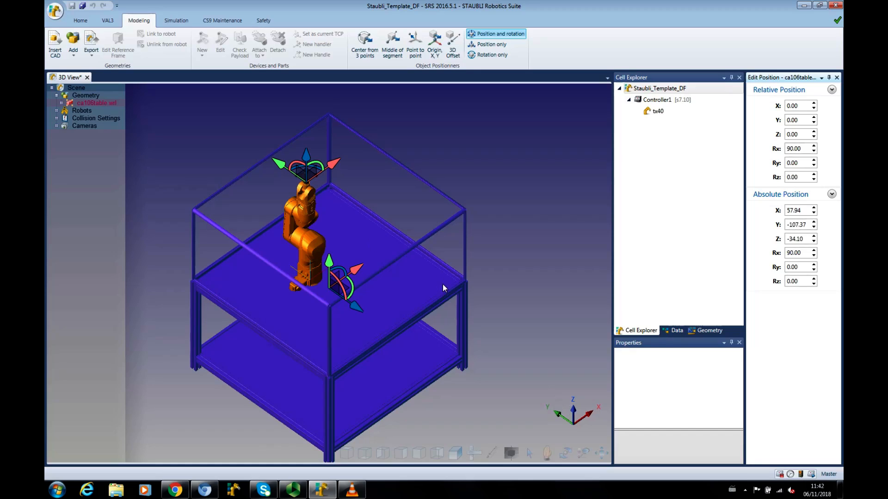
Edit the reference frame of ca106table.wrl, setting its absolute Rx to 0, and leave frame editing
{"action": "right_click", "coordinate": [96, 101]}
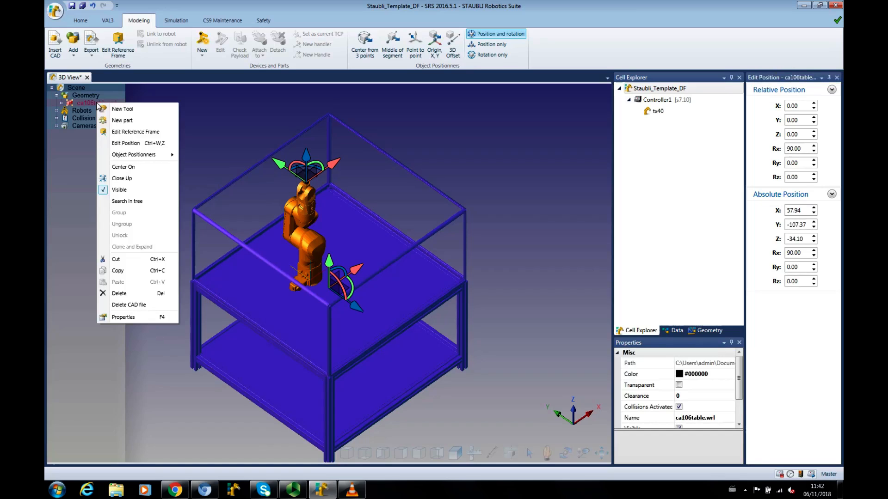
{"action": "left_click", "coordinate": [140, 131]}
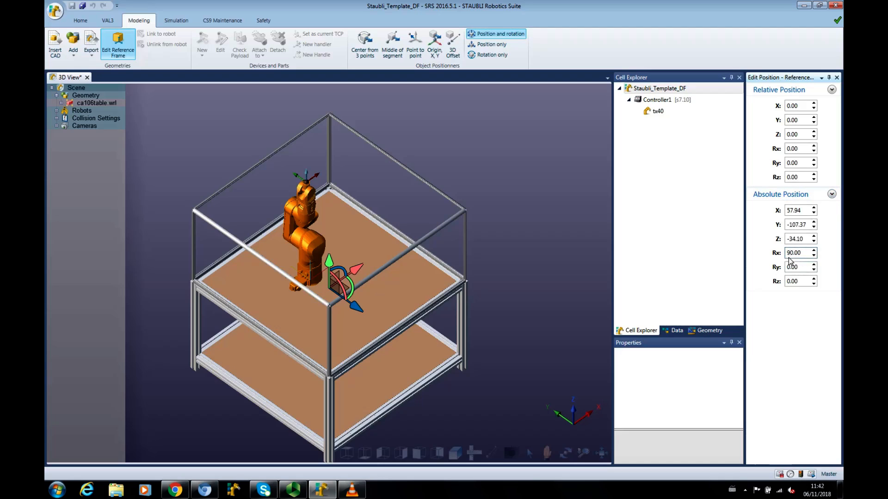
{"action": "key", "text": "BackSpace"}
{"action": "key", "text": "Return"}
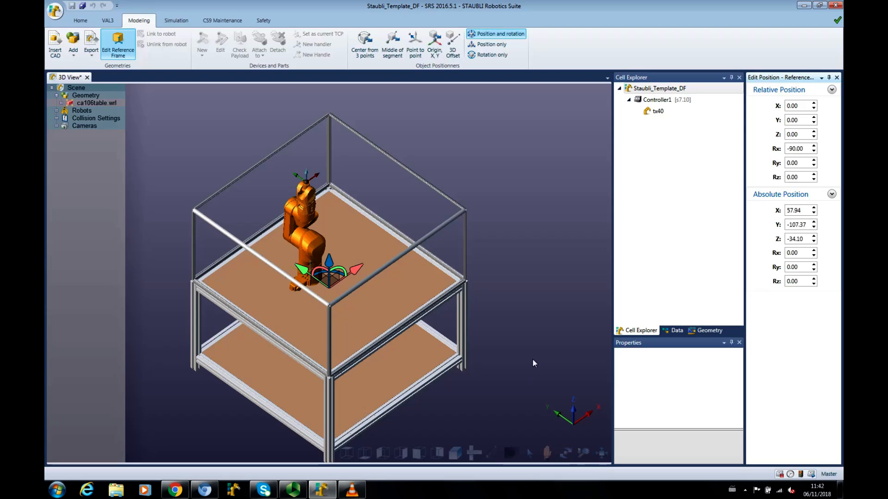
{"action": "left_click", "coordinate": [584, 454]}
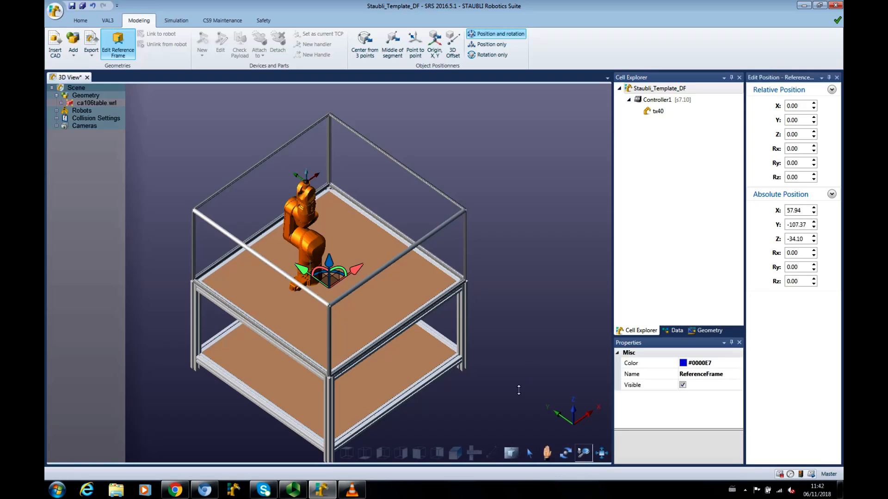
{"action": "scroll", "coordinate": [519, 390], "scroll_direction": "up", "scroll_amount": 5}
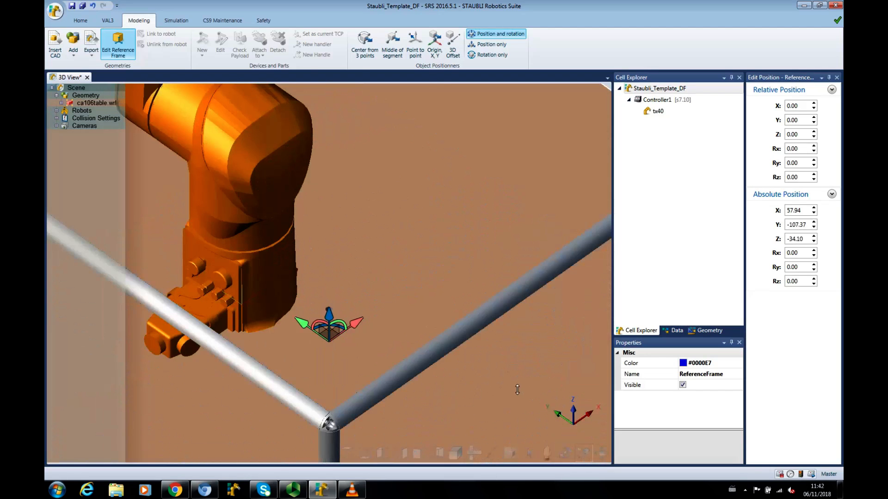
{"action": "scroll", "coordinate": [499, 265], "scroll_direction": "down", "scroll_amount": 1}
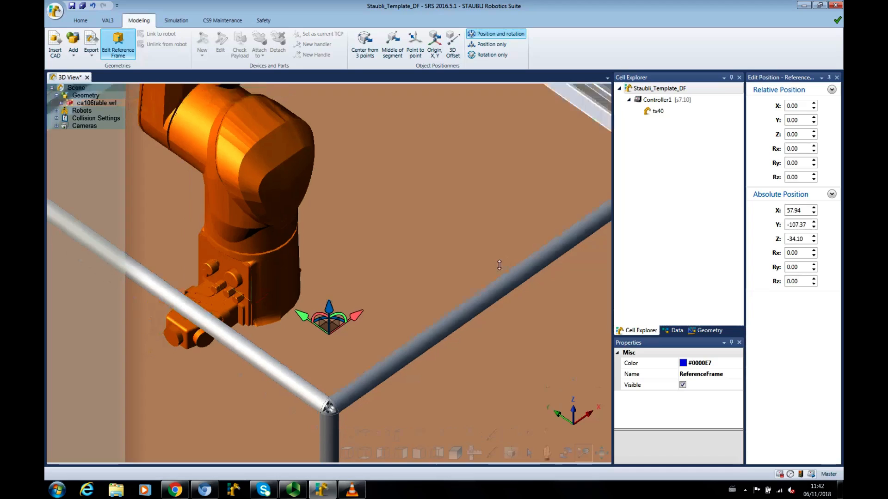
{"action": "scroll", "coordinate": [499, 265], "scroll_direction": "down", "scroll_amount": 2}
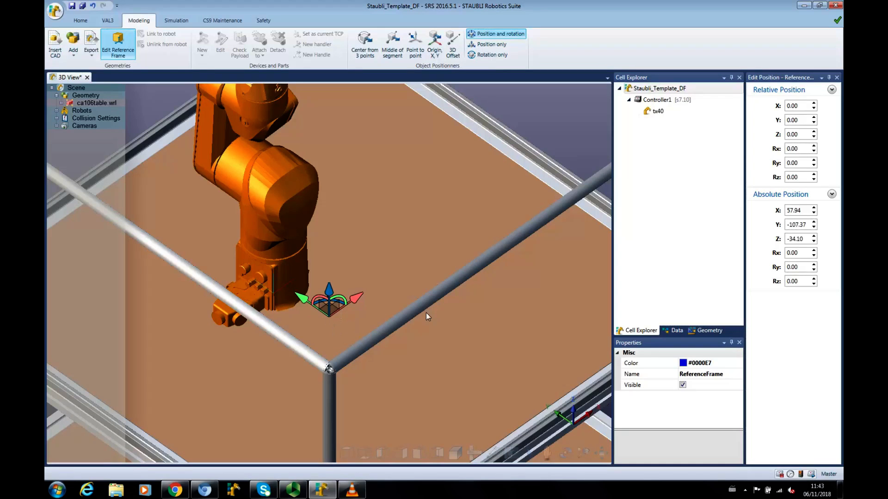
{"action": "left_click", "coordinate": [118, 41]}
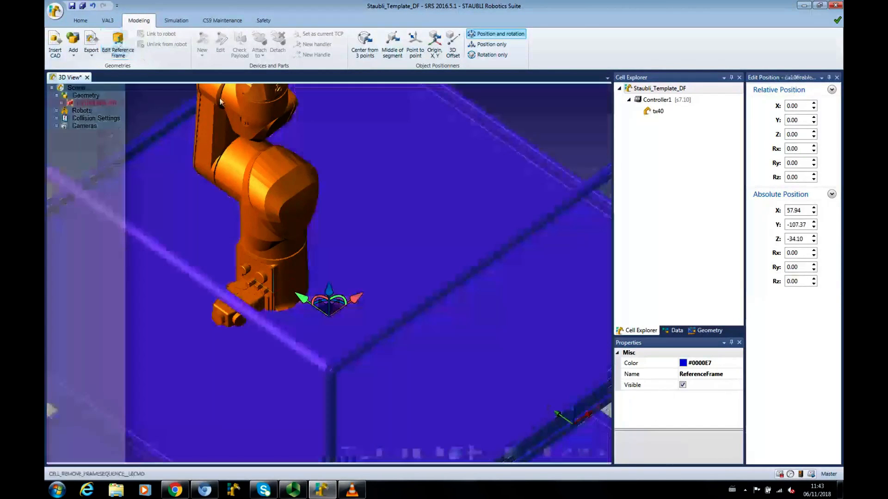
Move the tx40's base to the small dark point on the tabletop with Point to point, and save the cell
{"action": "left_click", "coordinate": [554, 125]}
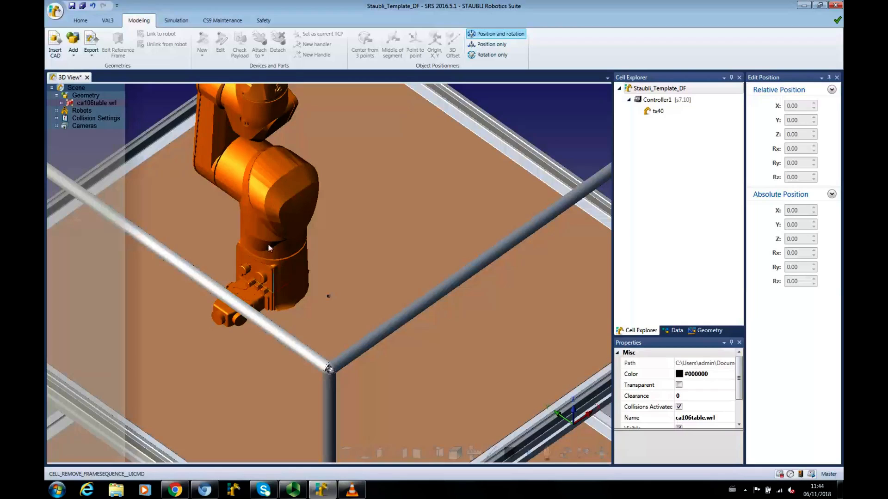
{"action": "left_click", "coordinate": [327, 297]}
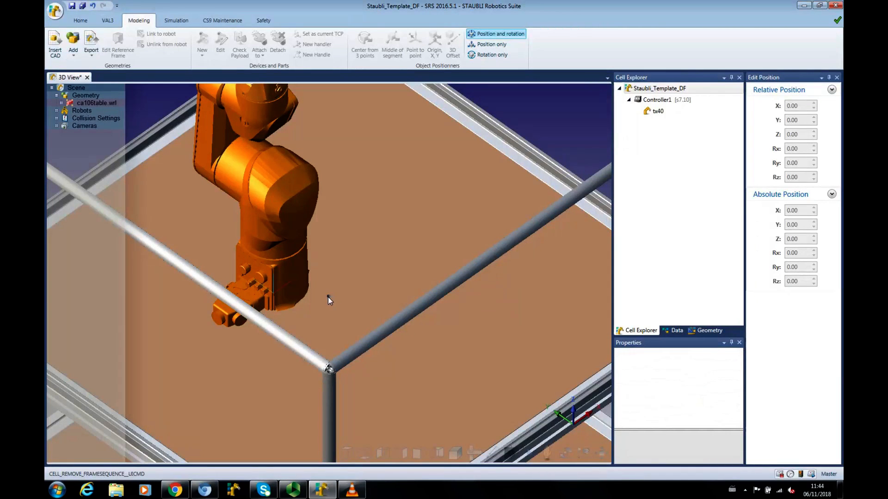
{"action": "left_click", "coordinate": [284, 272]}
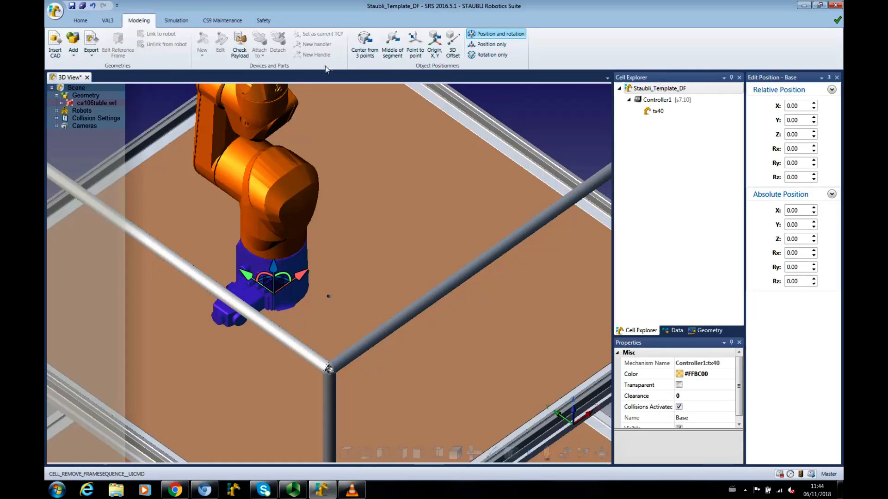
{"action": "left_click", "coordinate": [416, 41]}
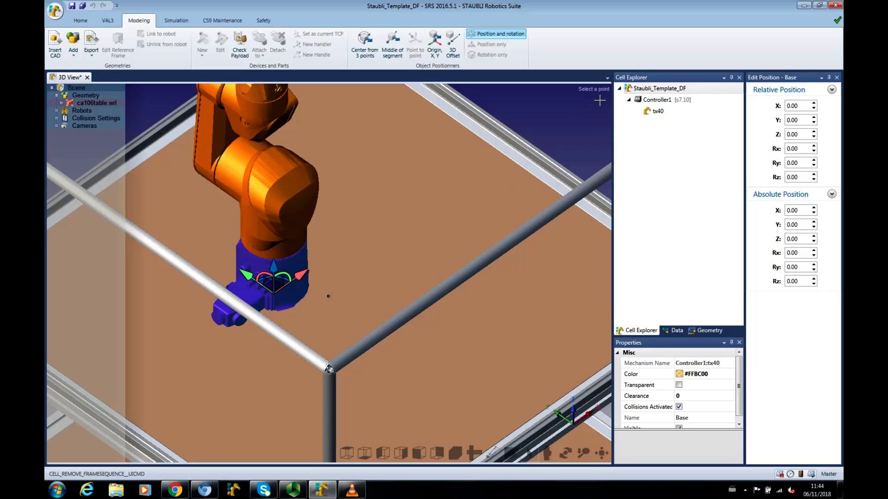
{"action": "left_click", "coordinate": [327, 298]}
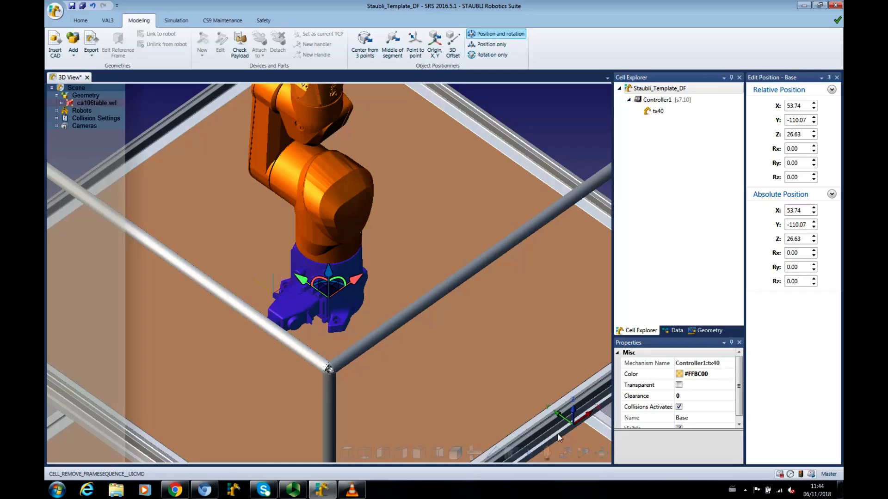
{"action": "left_click", "coordinate": [601, 453]}
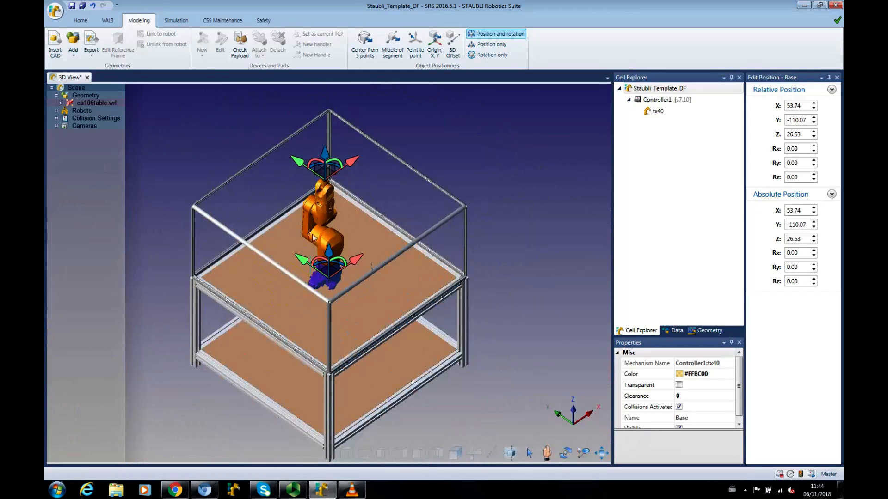
{"action": "left_click", "coordinate": [72, 6]}
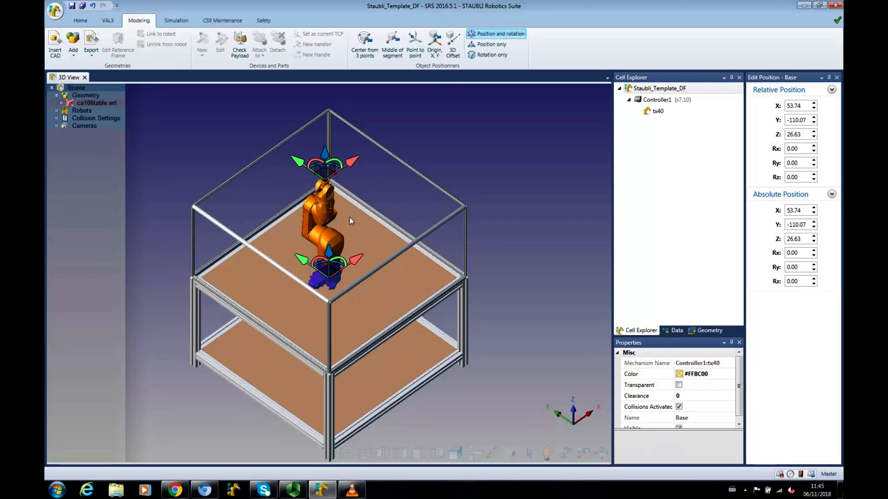
Insert BumpTray.igs from the Video tutorials folder at standard precision, converted to WRL and imported as an assembly
{"action": "left_click", "coordinate": [501, 190]}
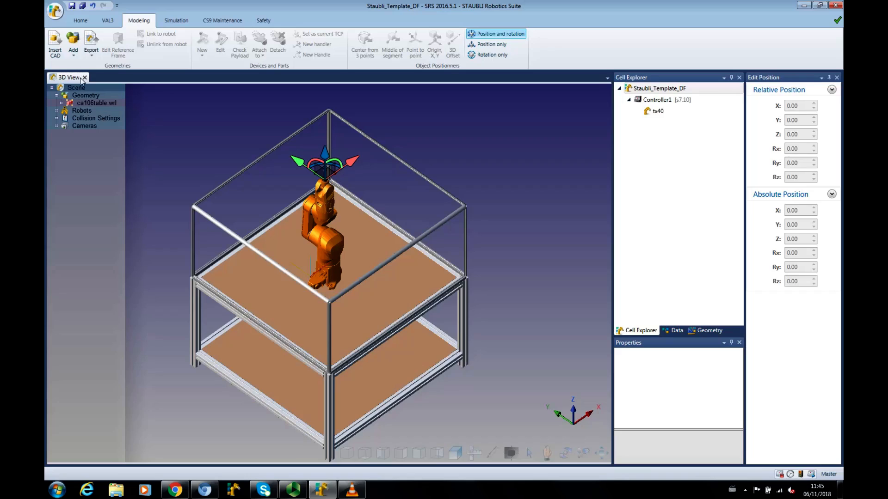
{"action": "left_click", "coordinate": [55, 44]}
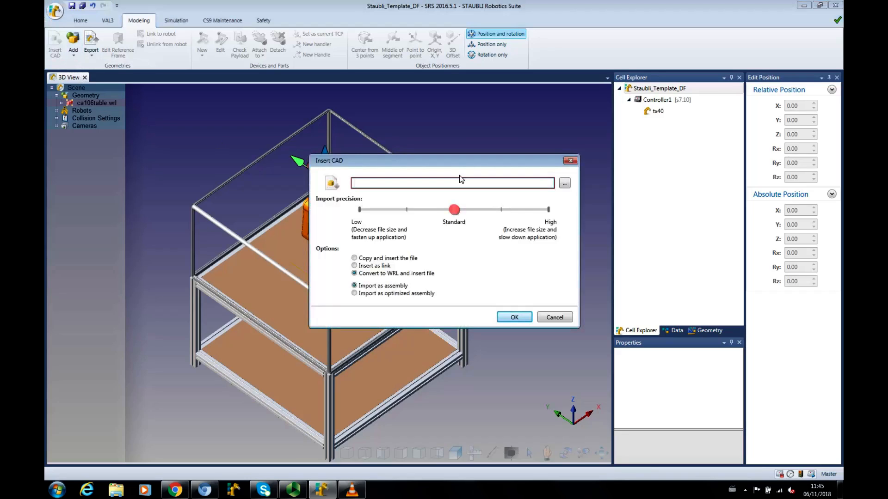
{"action": "left_click", "coordinate": [565, 183]}
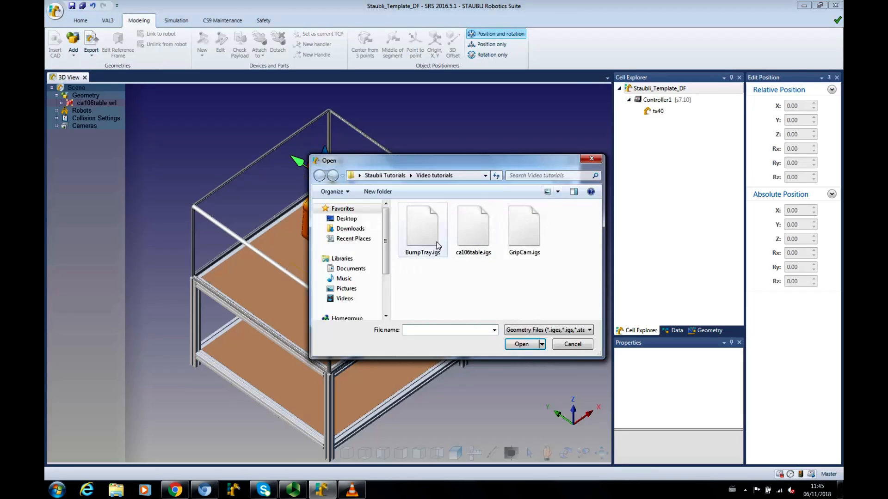
{"action": "left_click", "coordinate": [435, 236]}
{"action": "left_click", "coordinate": [526, 343]}
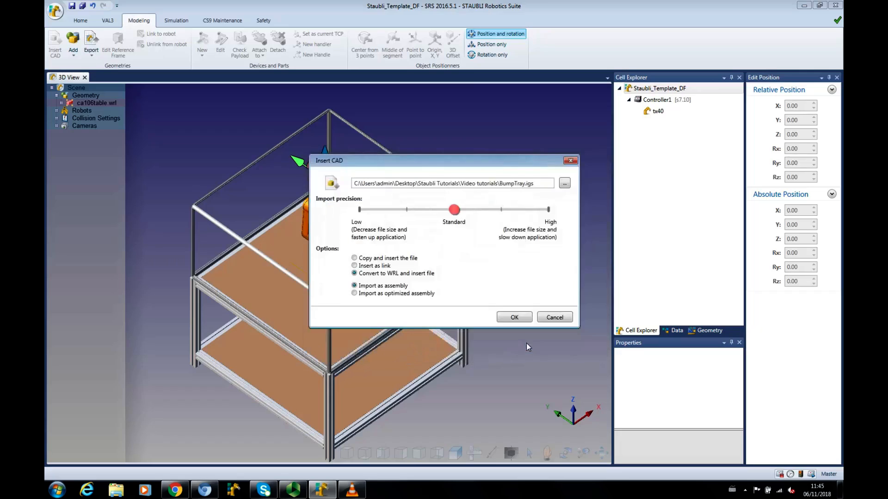
{"action": "left_click", "coordinate": [513, 318]}
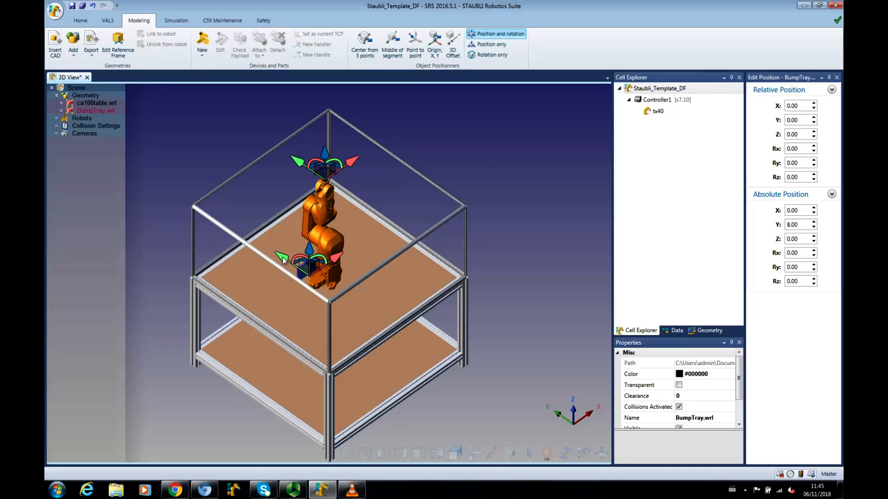
Move BumpTray.wrl along Y clear of the table, to an absolute Y of about -1275.5, and set its absolute Rx to 90
{"action": "left_click_drag", "start_coordinate": [305, 273], "coordinate": [448, 364]}
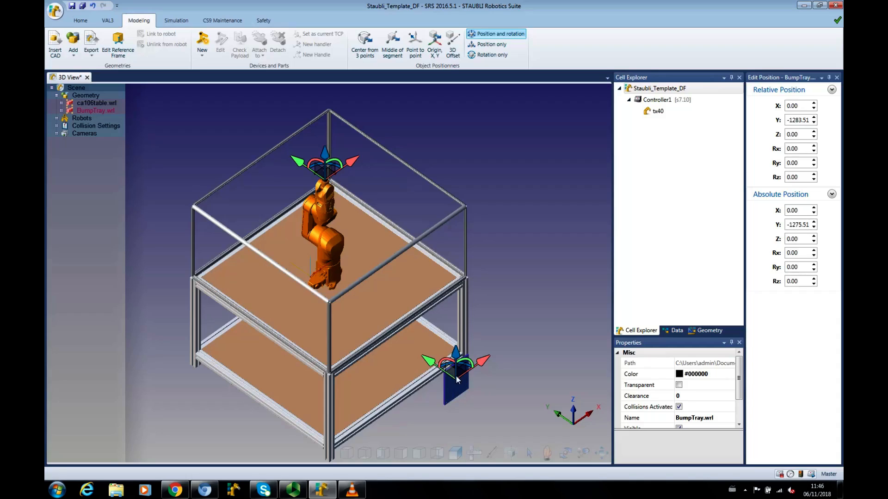
{"action": "right_click", "coordinate": [90, 110]}
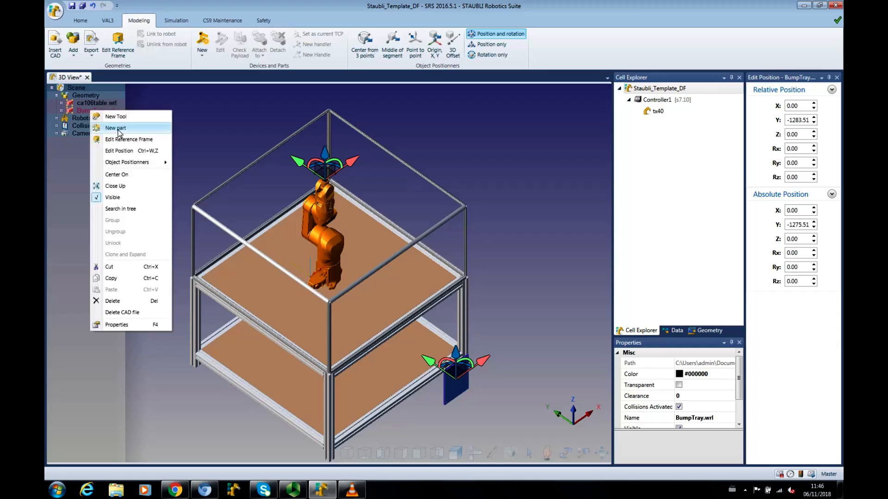
{"action": "left_click", "coordinate": [121, 152]}
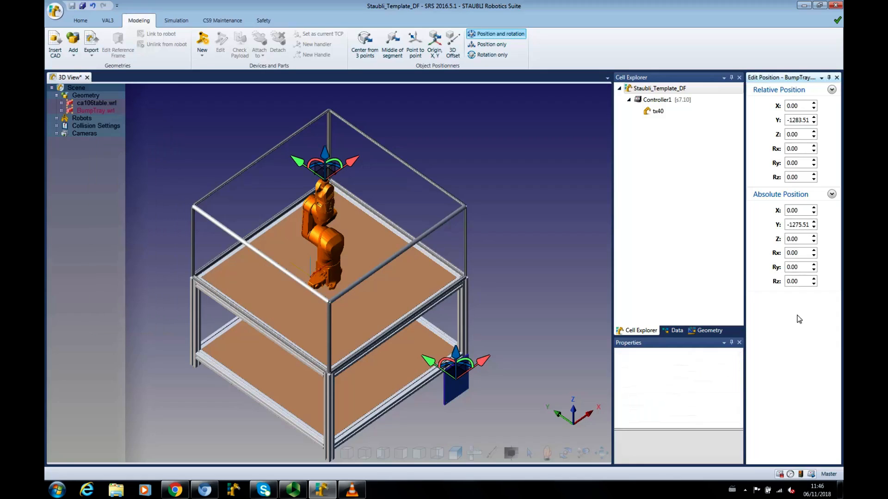
{"action": "left_click", "coordinate": [787, 254]}
{"action": "type", "text": "9"}
{"action": "key", "text": "Return"}
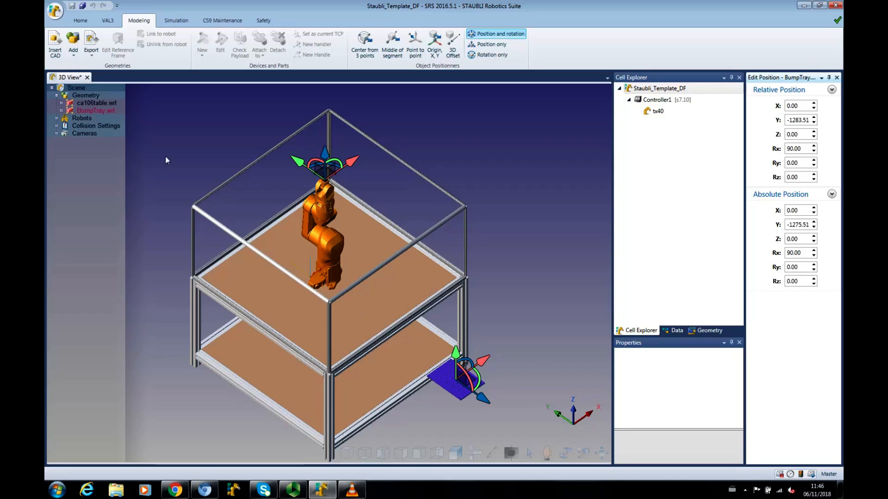
Edit the reference frame of BumpTray.wrl, setting its absolute Rx to 0, and leave frame editing
{"action": "right_click", "coordinate": [99, 110]}
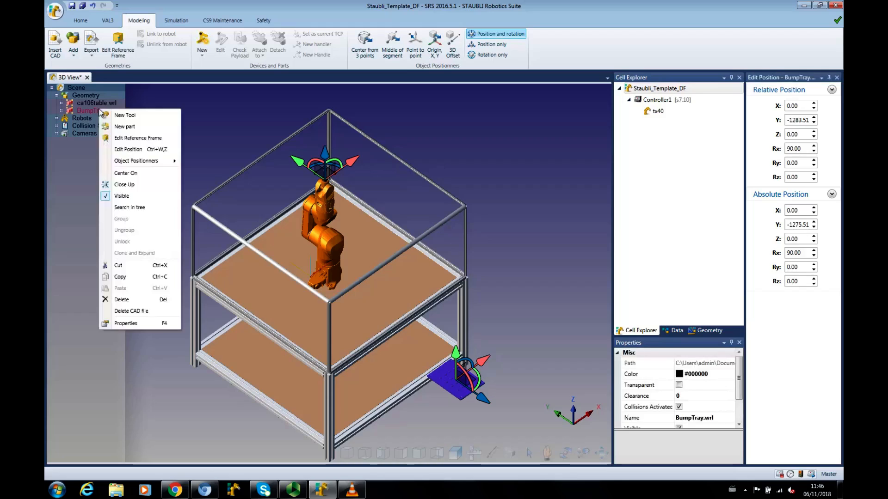
{"action": "left_click", "coordinate": [129, 138]}
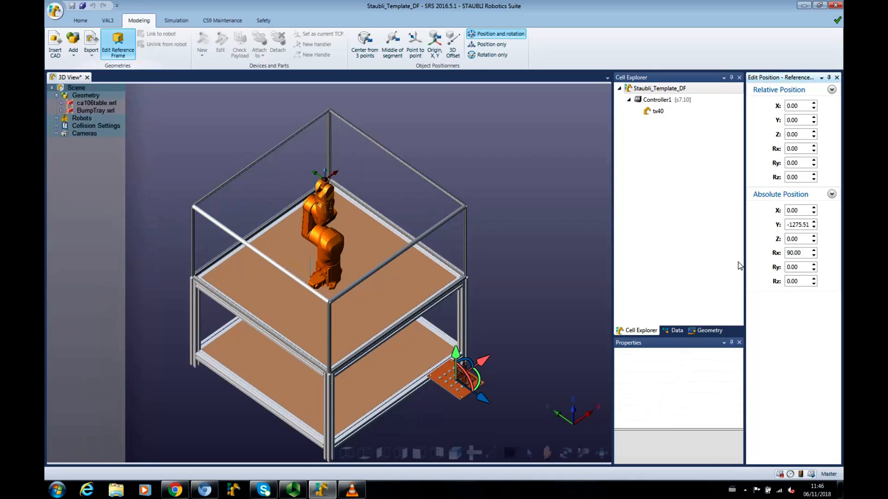
{"action": "left_click", "coordinate": [789, 254]}
{"action": "key", "text": "BackSpace"}
{"action": "key", "text": "Return"}
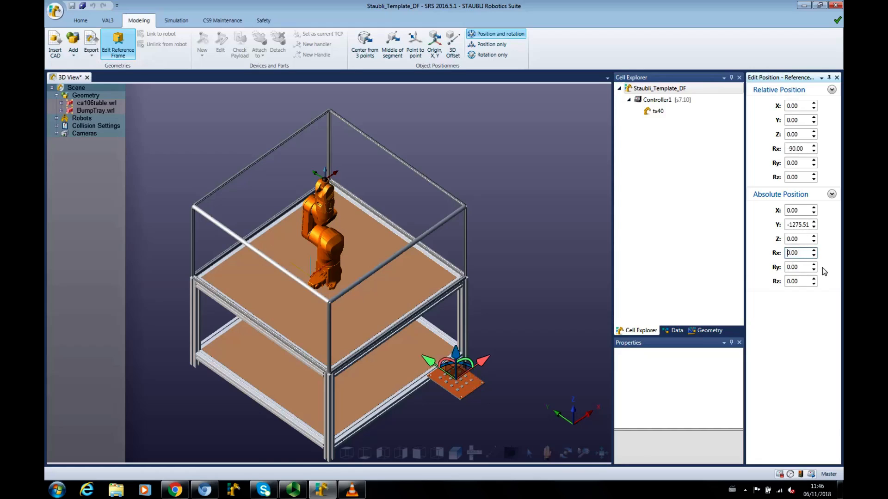
{"action": "left_click", "coordinate": [115, 42]}
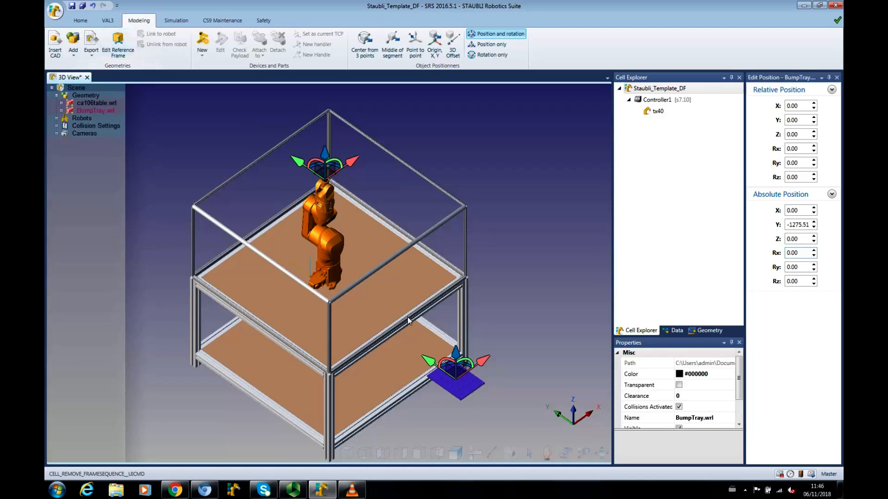
Set the absolute position of BumpTray.wrl to X 56, Y 410 and Z 61
{"action": "left_click", "coordinate": [790, 335]}
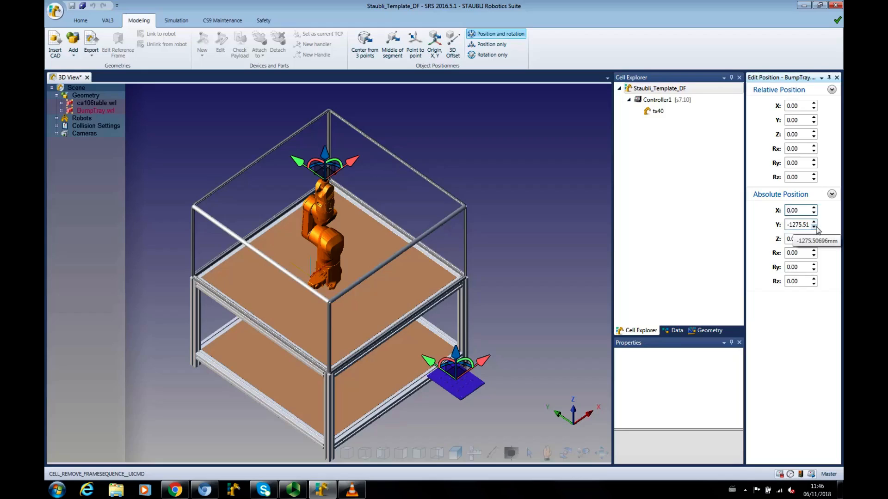
{"action": "key", "text": "Delete"}
{"action": "left_click", "coordinate": [805, 227]}
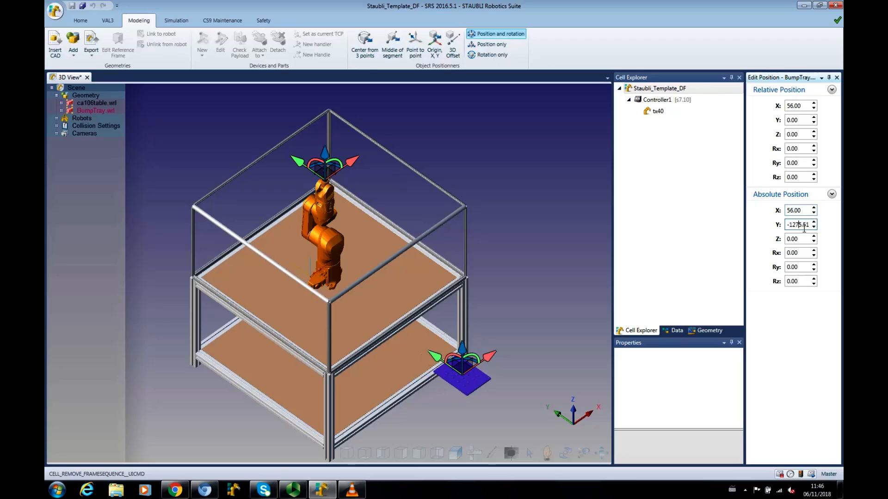
{"action": "double_click", "coordinate": [804, 226]}
{"action": "type", "text": "410"}
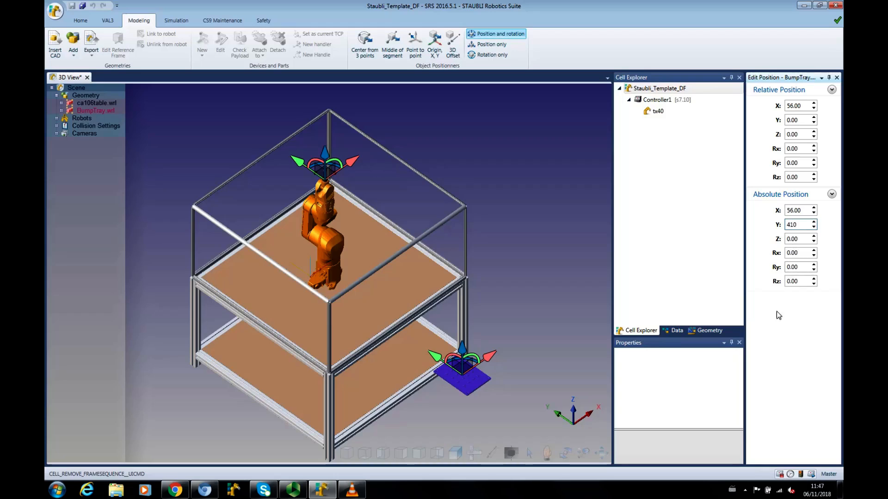
{"action": "key", "text": "Return"}
{"action": "double_click", "coordinate": [805, 241]}
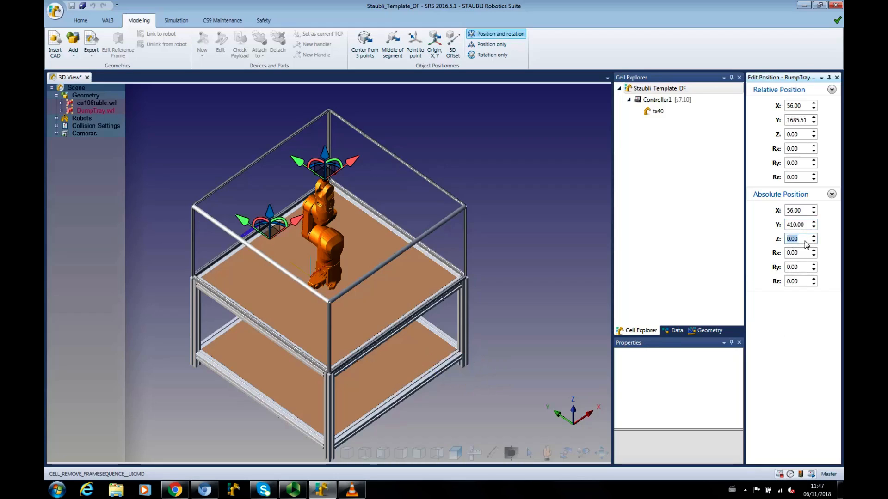
{"action": "type", "text": "61"}
{"action": "key", "text": "Return"}
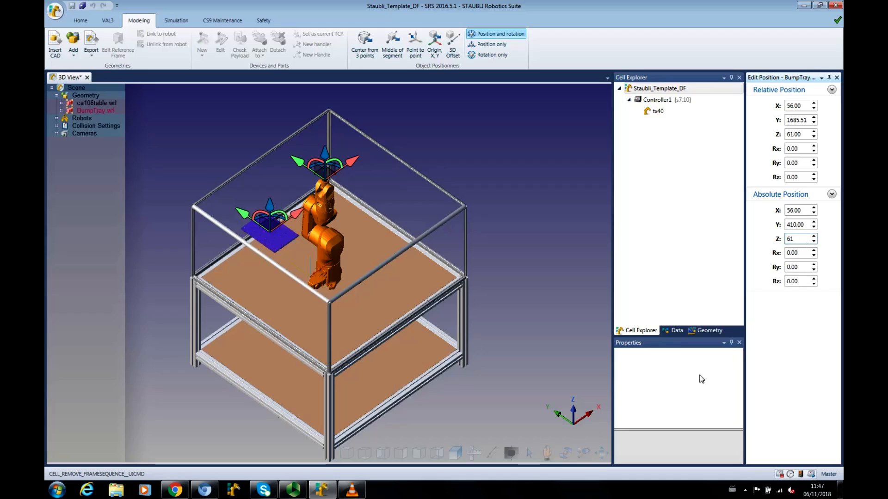
Move BumpTray.wrl along Y fully onto the tabletop, to an absolute Y of about 283, and save the cell
{"action": "left_click", "coordinate": [417, 457]}
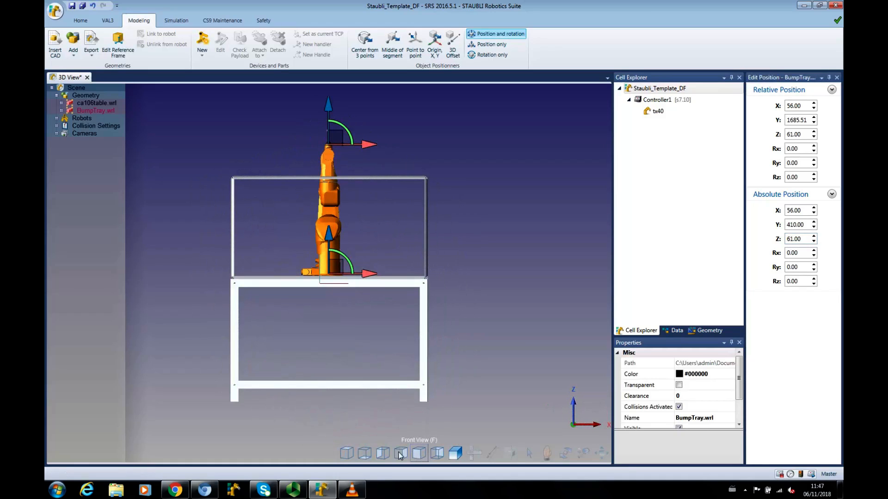
{"action": "left_click", "coordinate": [401, 456]}
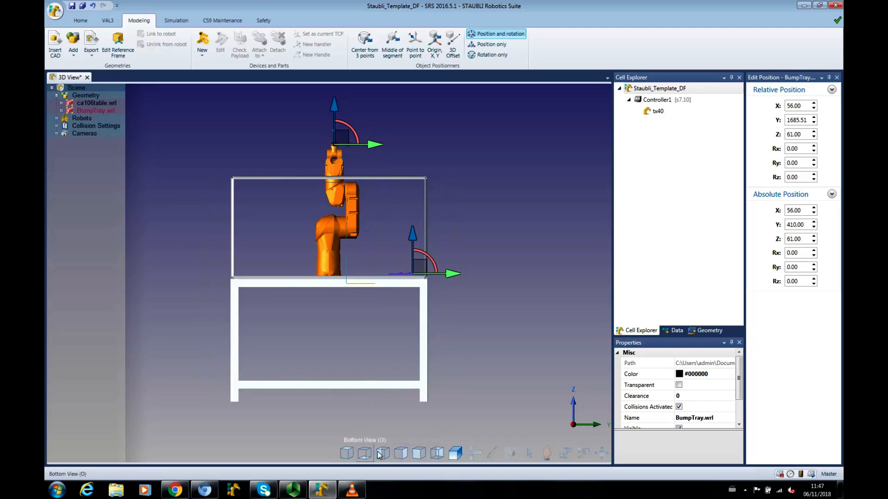
{"action": "left_click", "coordinate": [381, 454]}
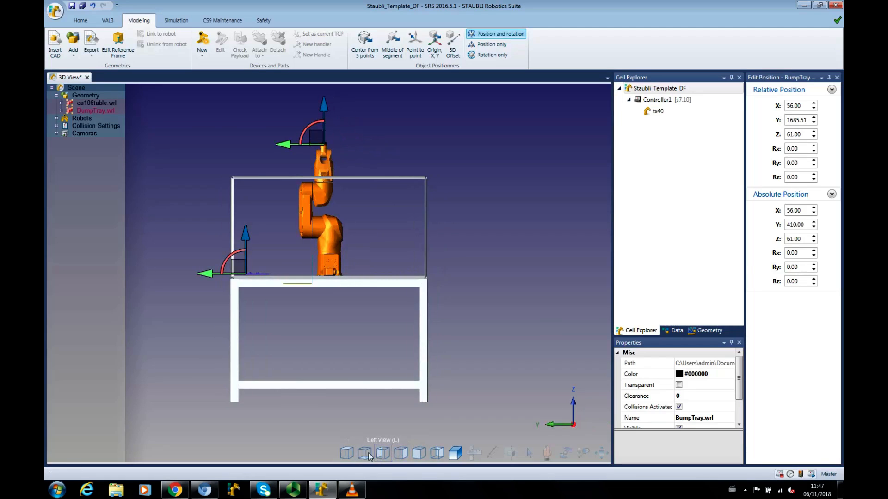
{"action": "left_click", "coordinate": [364, 454]}
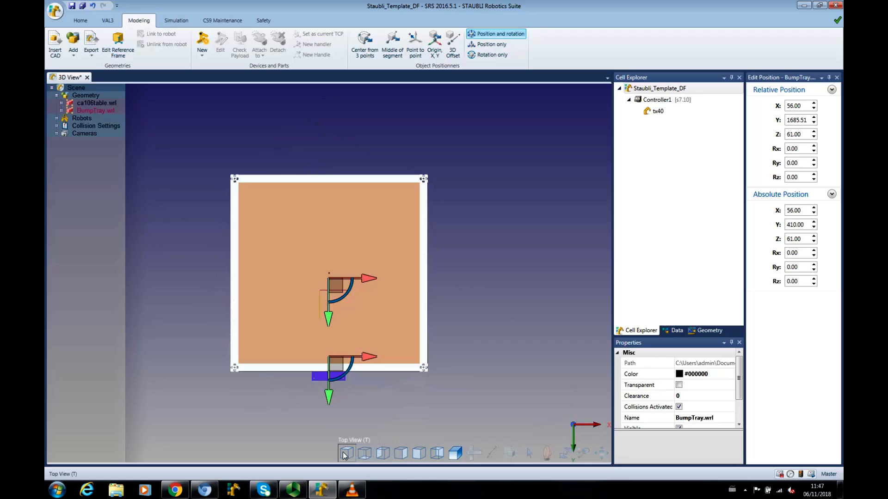
{"action": "left_click", "coordinate": [345, 454]}
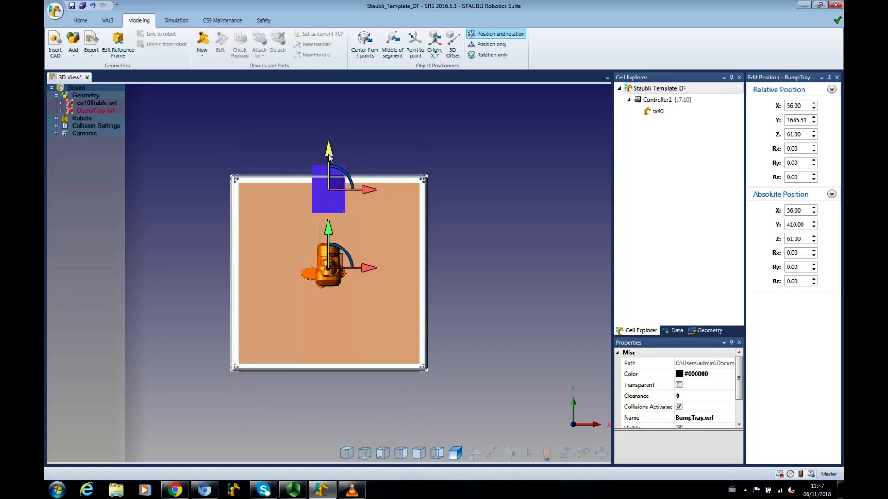
{"action": "left_click_drag", "start_coordinate": [328, 151], "coordinate": [328, 171]}
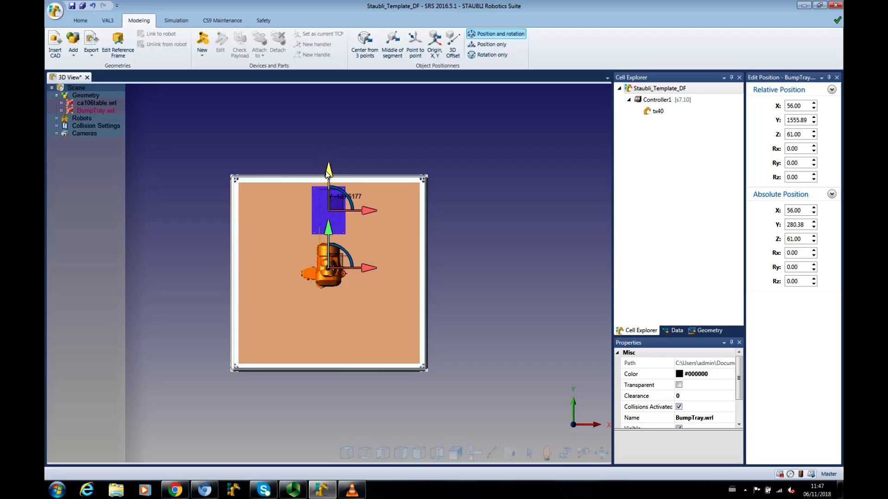
{"action": "left_click", "coordinate": [418, 454]}
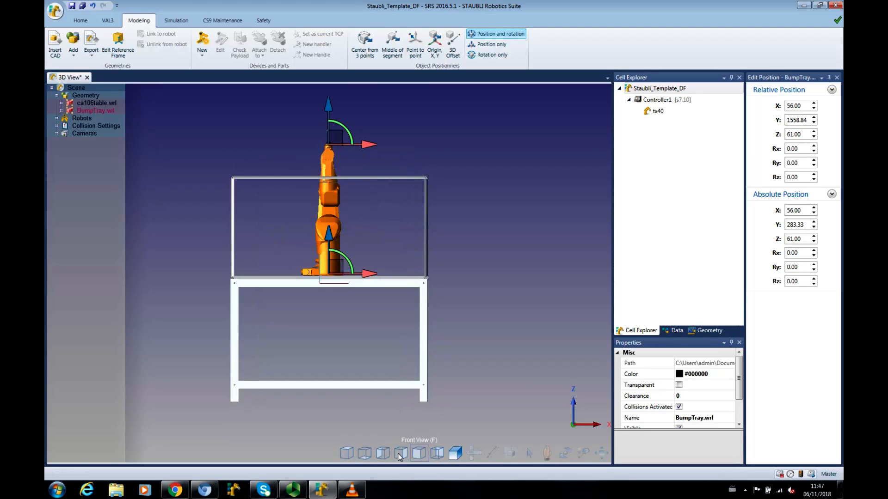
{"action": "left_click", "coordinate": [400, 454]}
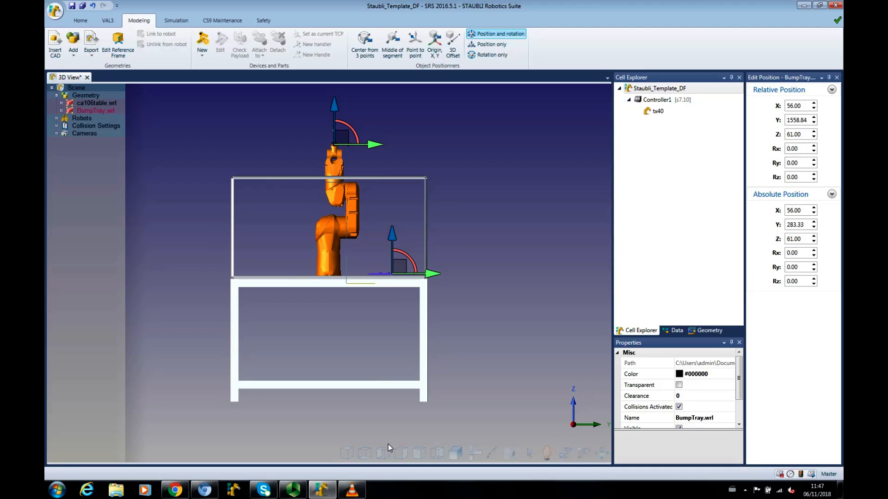
{"action": "left_click", "coordinate": [455, 453]}
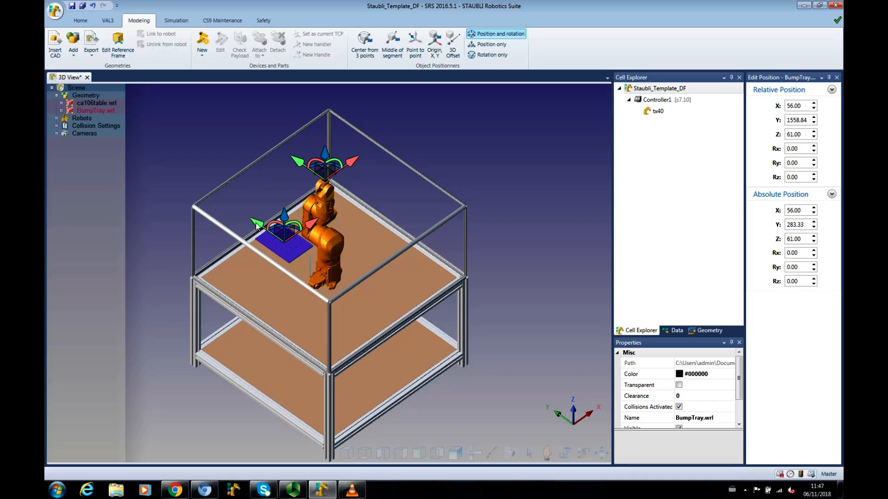
{"action": "left_click", "coordinate": [73, 7]}
Insert GripCam.igs at standard precision, converted to WRL as an assembly, and move it along Y clear of the table to about -1267
{"action": "left_click", "coordinate": [56, 44]}
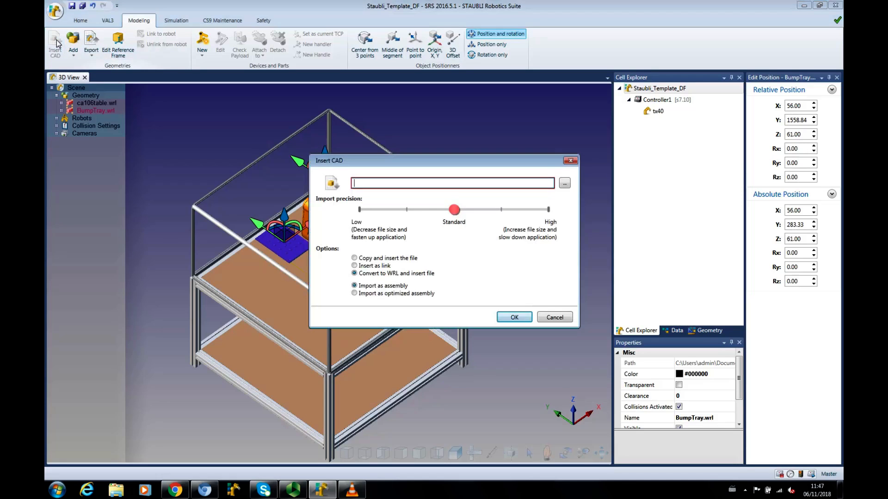
{"action": "left_click", "coordinate": [564, 184]}
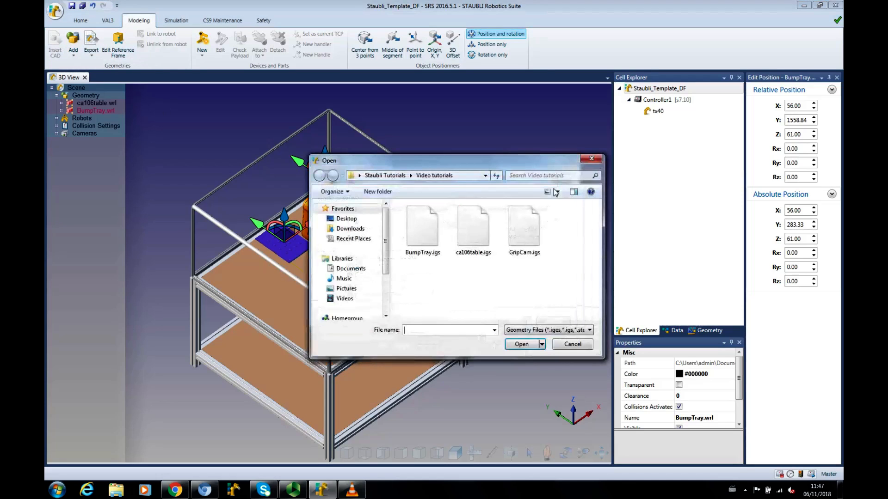
{"action": "left_click", "coordinate": [522, 225]}
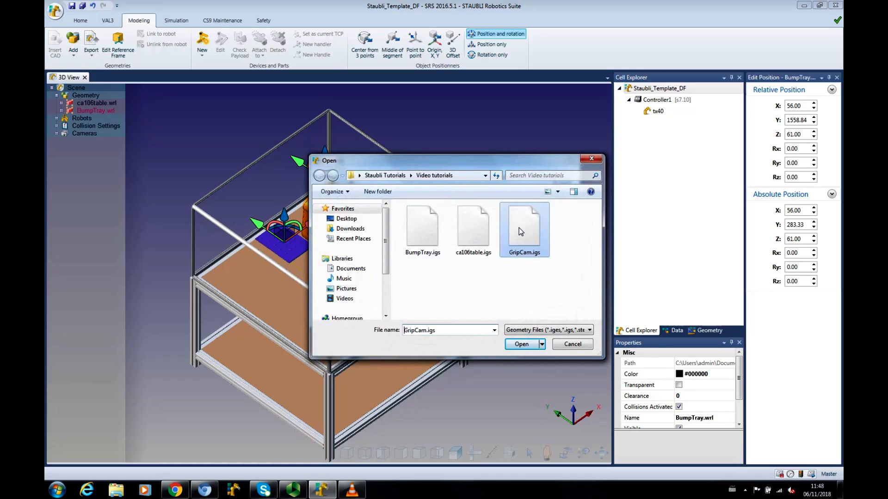
{"action": "left_click", "coordinate": [522, 344]}
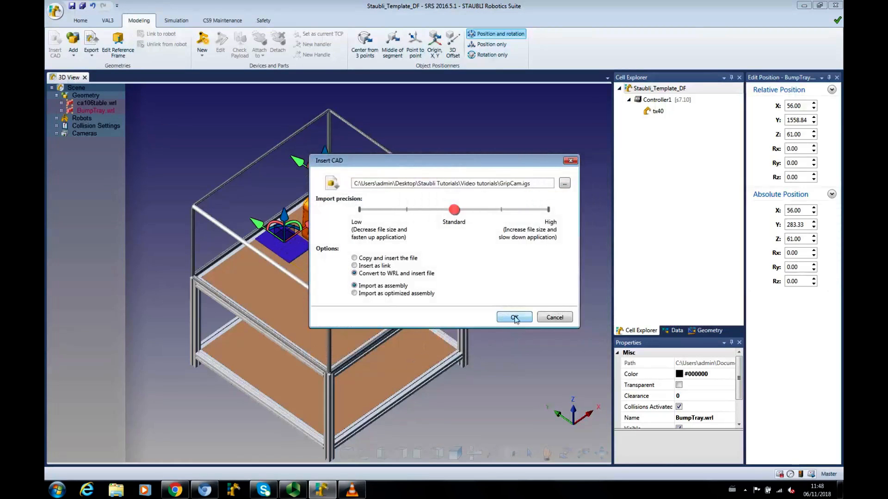
{"action": "left_click", "coordinate": [514, 317]}
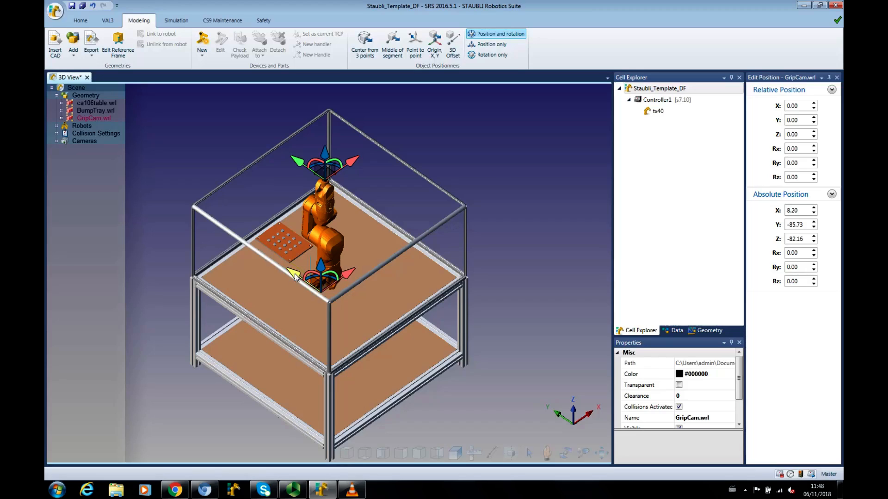
{"action": "left_click_drag", "start_coordinate": [295, 274], "coordinate": [433, 369]}
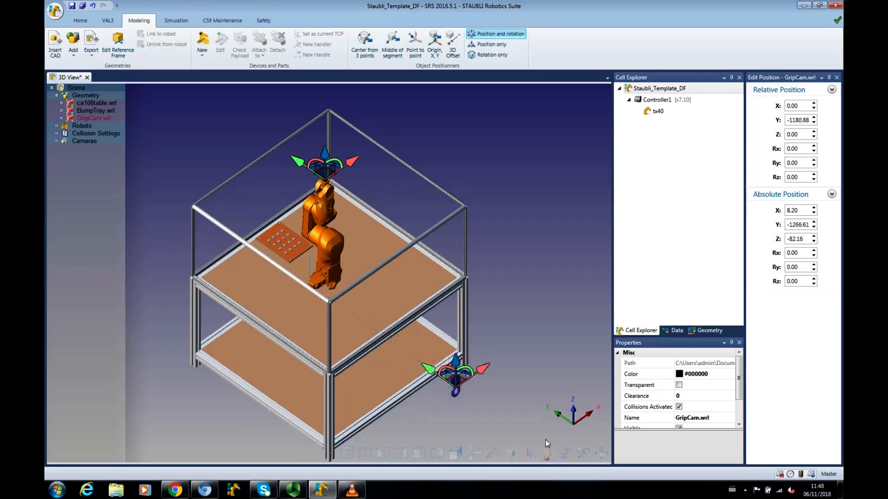
{"action": "left_click", "coordinate": [565, 453]}
Search the VAL3 help for "handle", open the Movement control topic, and examine the handles and handlers diagrams in SRS 2016.pdf
{"action": "left_click", "coordinate": [57, 13]}
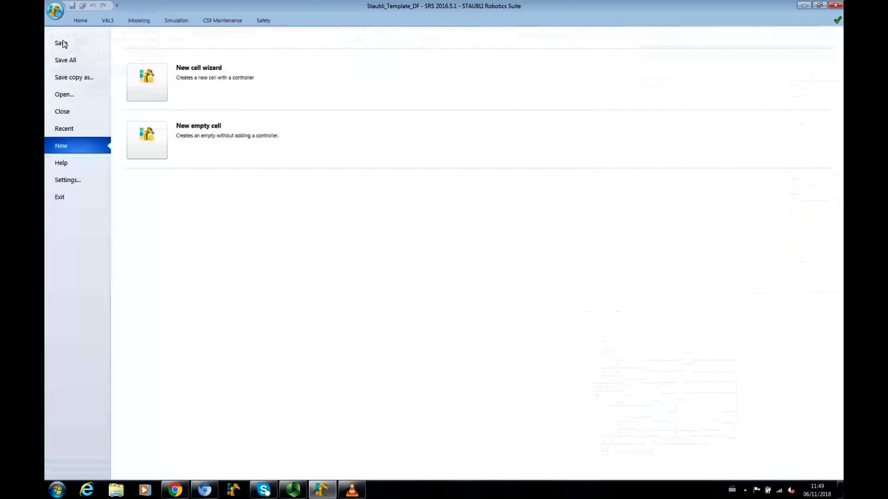
{"action": "left_click", "coordinate": [61, 163]}
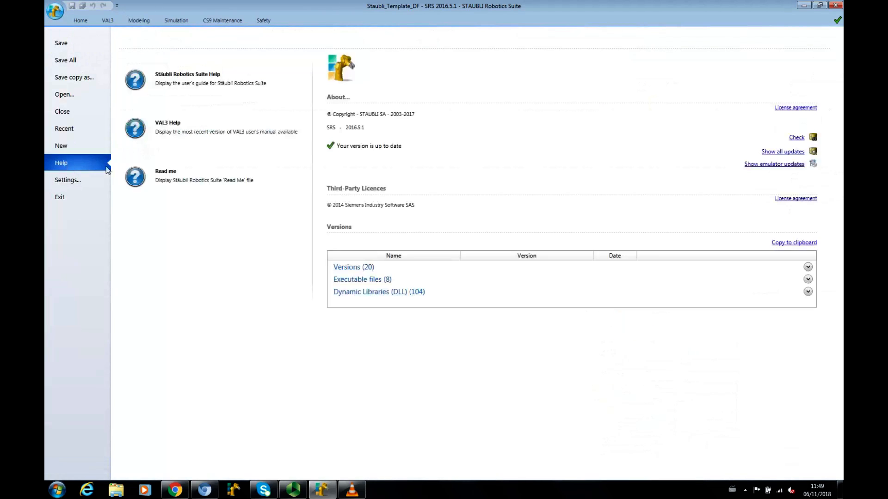
{"action": "left_click", "coordinate": [176, 134]}
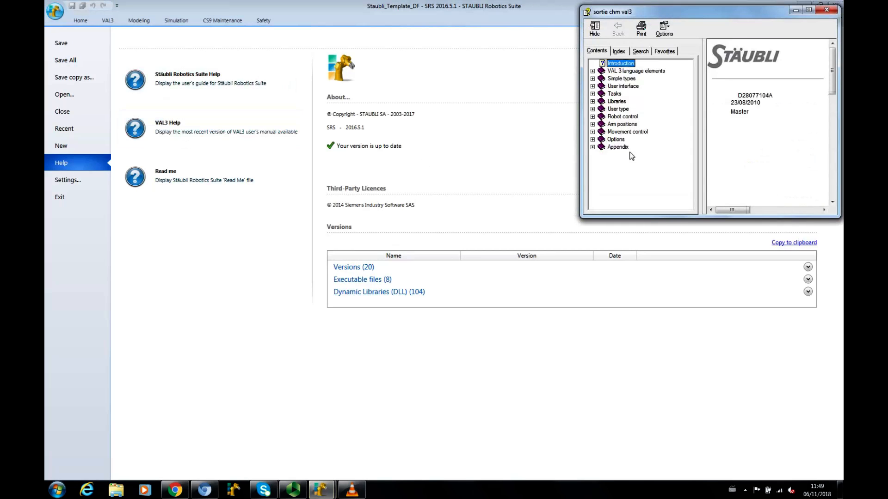
{"action": "left_click", "coordinate": [641, 51]}
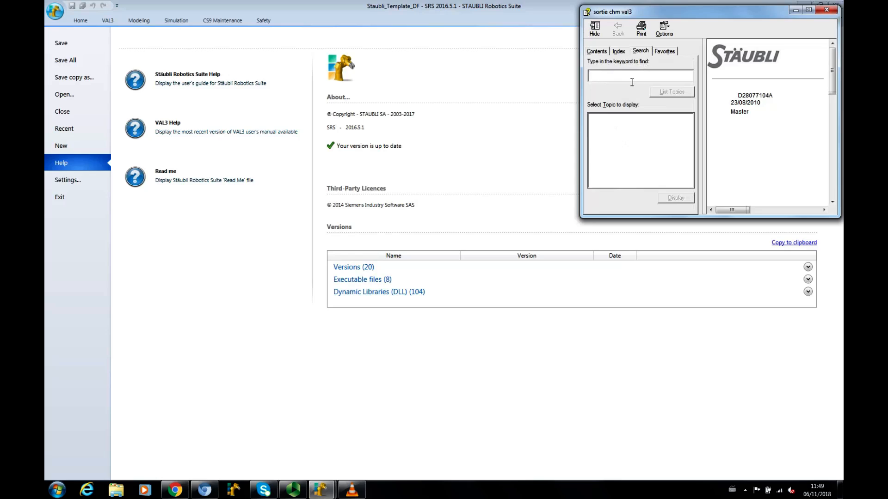
{"action": "type", "text": "handle"}
{"action": "key", "text": "Return"}
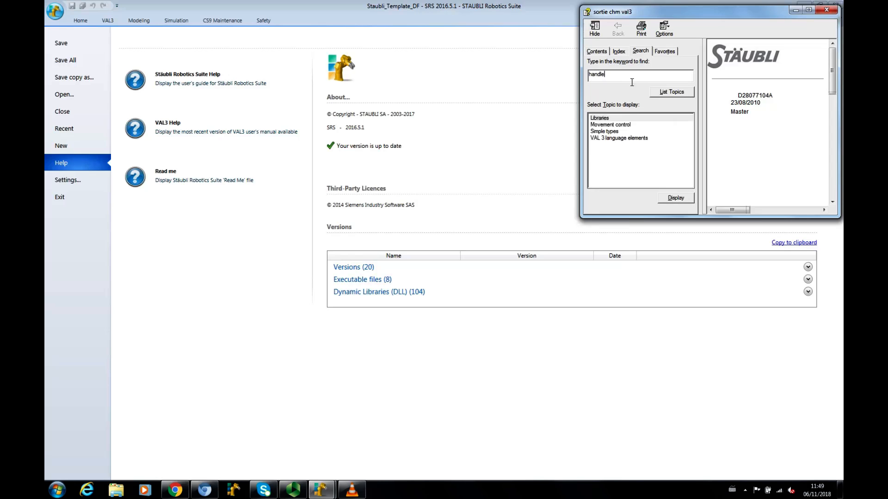
{"action": "double_click", "coordinate": [612, 126]}
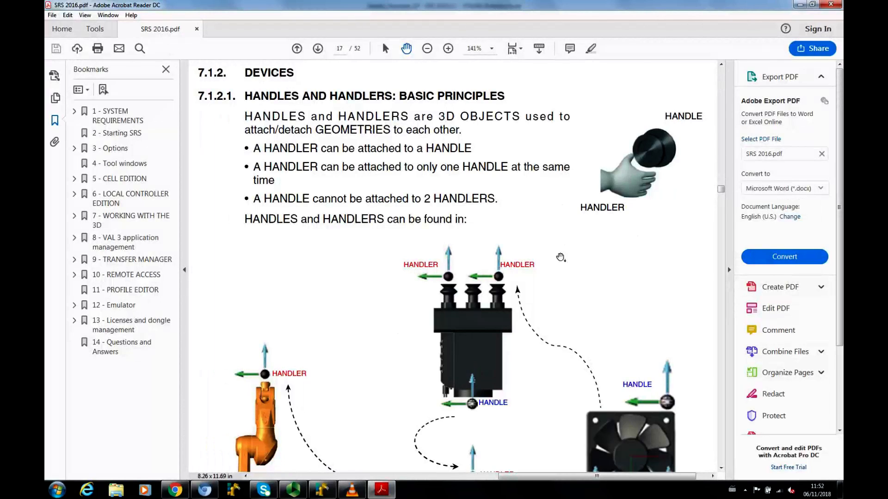
{"action": "scroll", "coordinate": [549, 284], "scroll_direction": "down", "scroll_amount": 5}
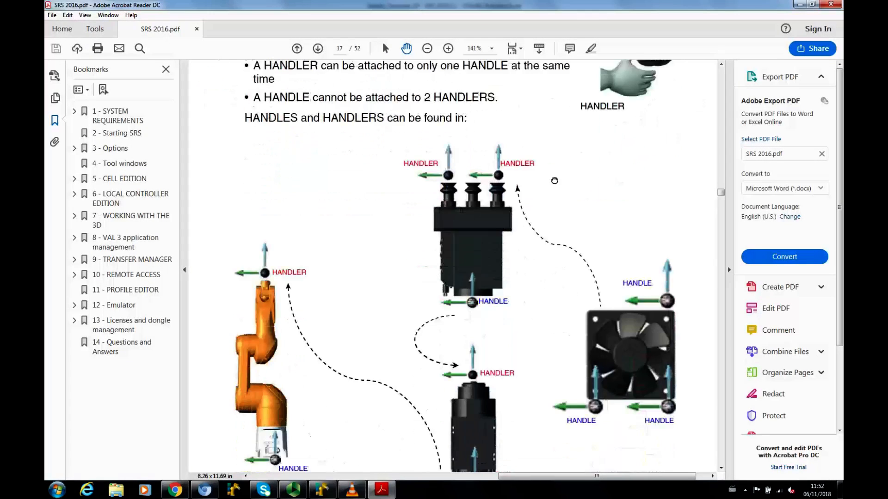
{"action": "left_click_drag", "start_coordinate": [412, 314], "coordinate": [413, 276]}
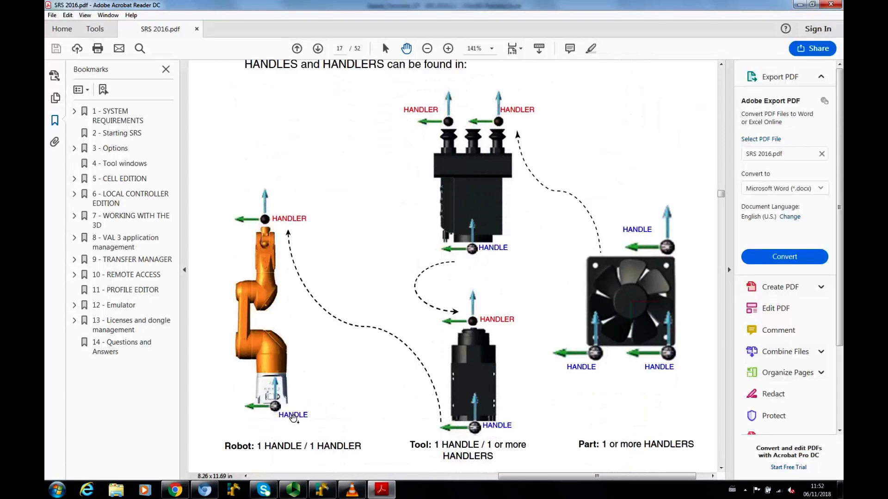
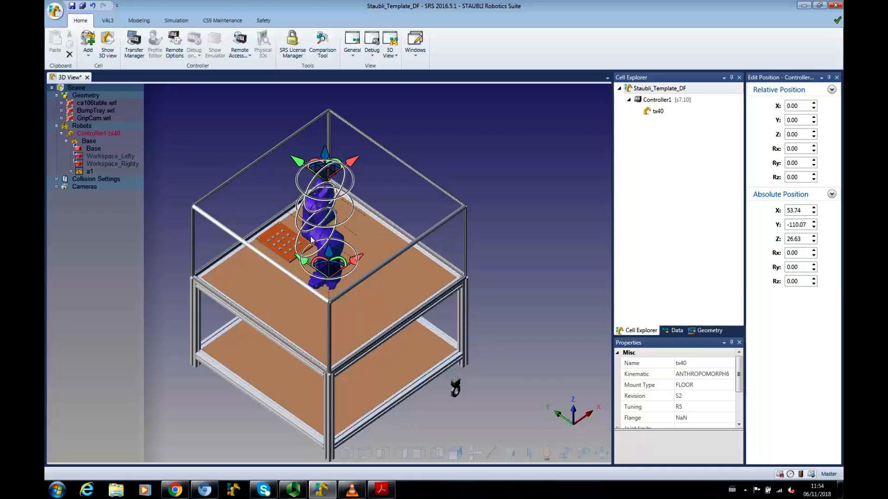
Rotate GripCam.wrl to an absolute Rx of 180
{"action": "left_click", "coordinate": [456, 387]}
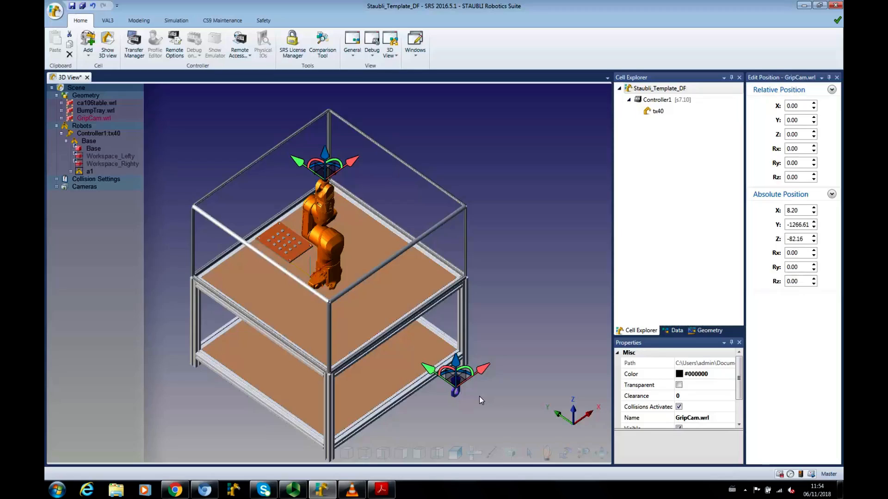
{"action": "left_click", "coordinate": [788, 253]}
{"action": "type", "text": "18"}
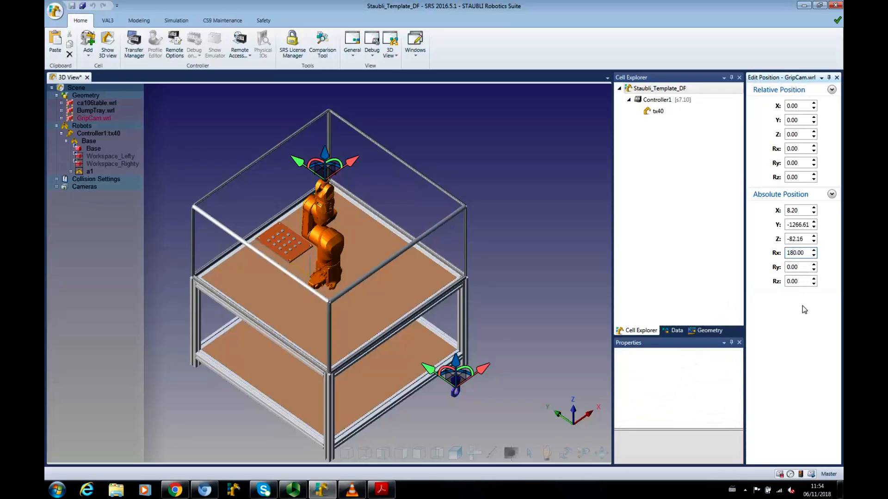
{"action": "key", "text": "Return"}
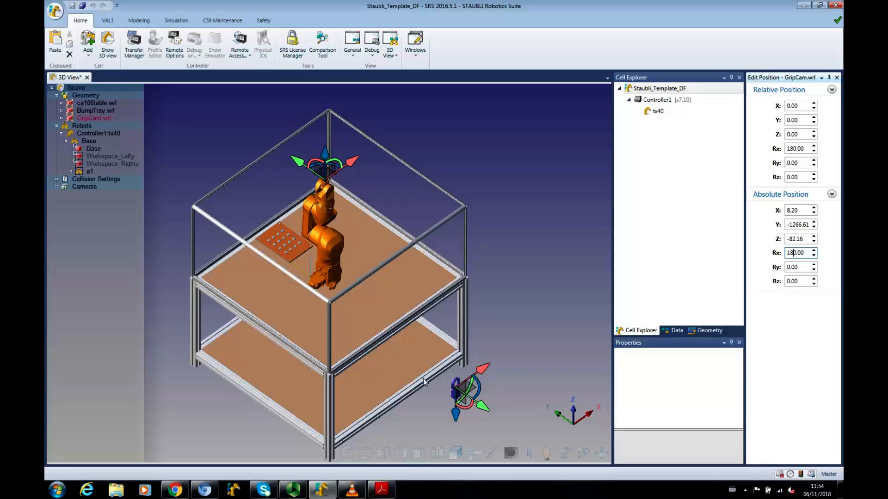
Edit the reference frame of GripCam.wrl, setting its absolute Rx to 0
{"action": "right_click", "coordinate": [95, 118]}
{"action": "left_click", "coordinate": [131, 147]}
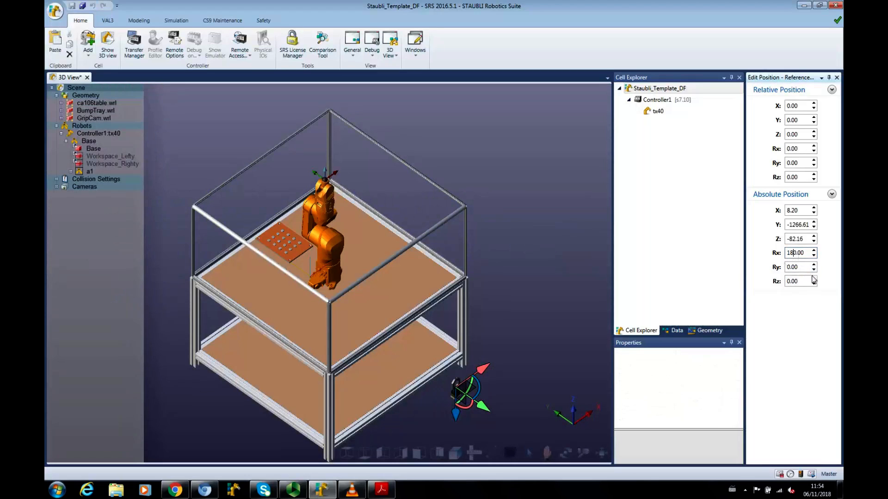
{"action": "key", "text": "BackSpace"}
{"action": "key", "text": "BackSpace"}
{"action": "type", "text": "-18"}
{"action": "key", "text": "Return"}
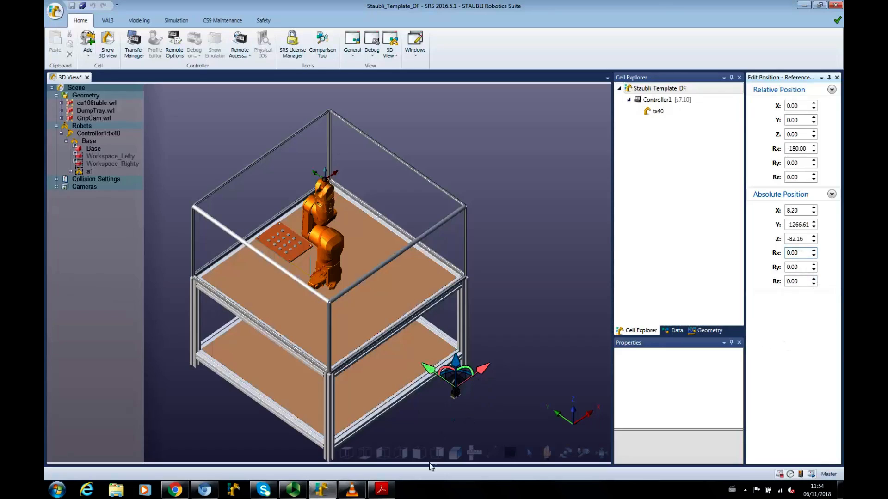
{"action": "left_click", "coordinate": [403, 454]}
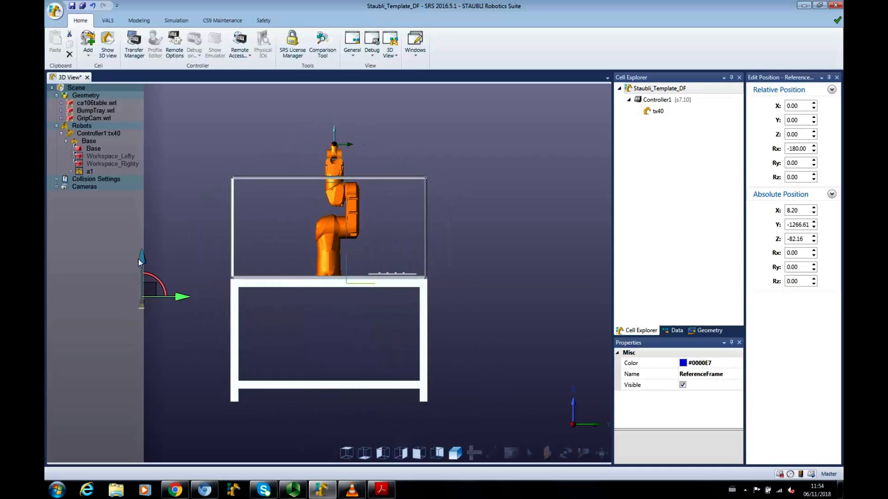
{"action": "left_click_drag", "start_coordinate": [149, 180], "coordinate": [147, 215]}
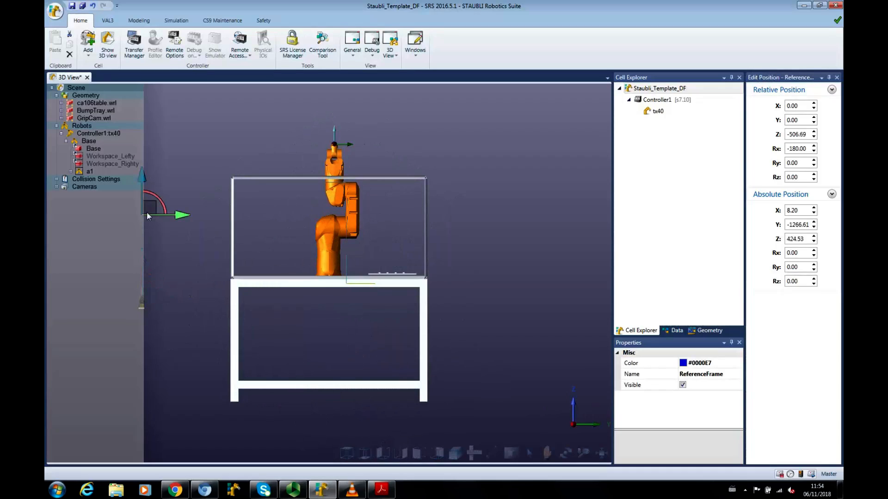
{"action": "left_click", "coordinate": [93, 5]}
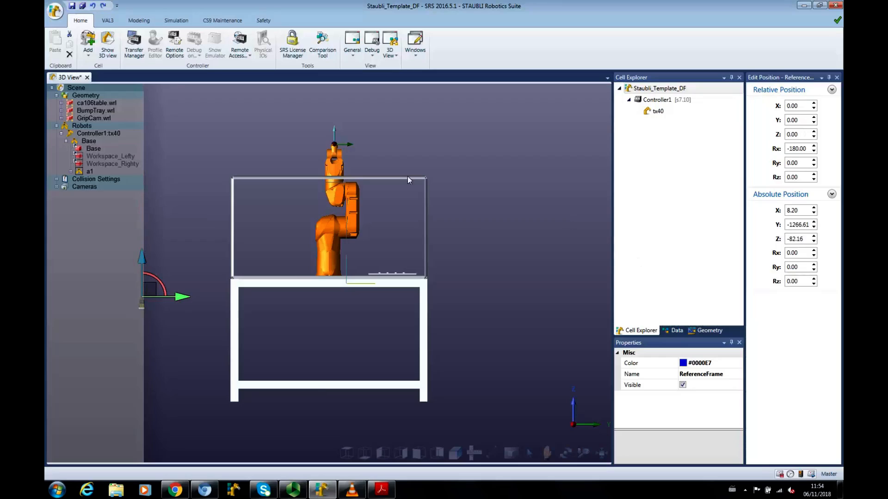
Leave reference frame editing and move GripCam.wrl up to an absolute Z of about 899 and along Y to about -415
{"action": "left_click", "coordinate": [138, 21]}
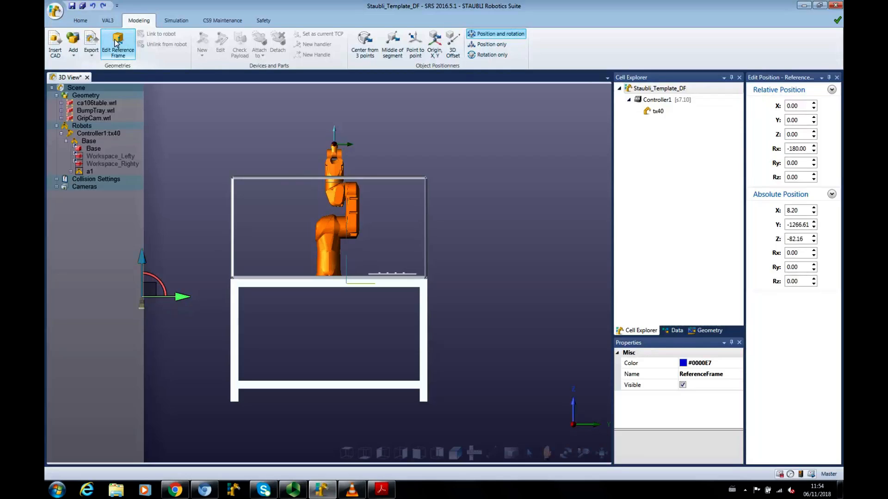
{"action": "left_click", "coordinate": [117, 44]}
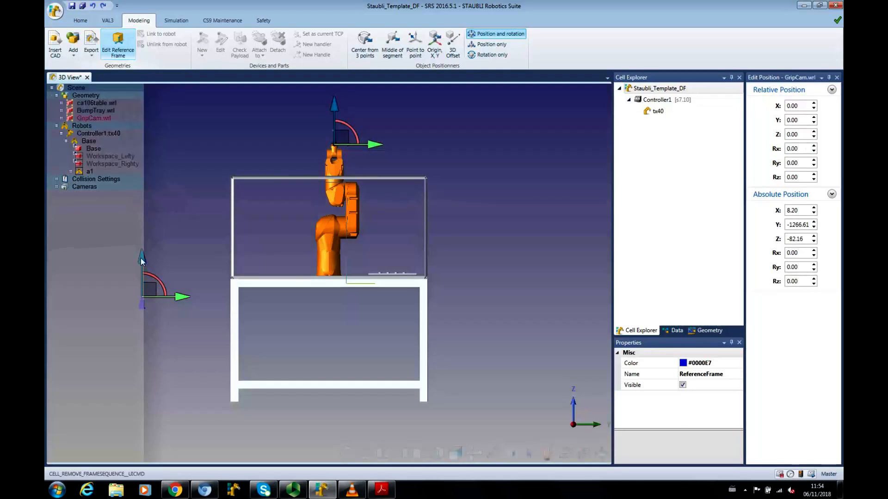
{"action": "left_click_drag", "start_coordinate": [141, 258], "coordinate": [168, 101]}
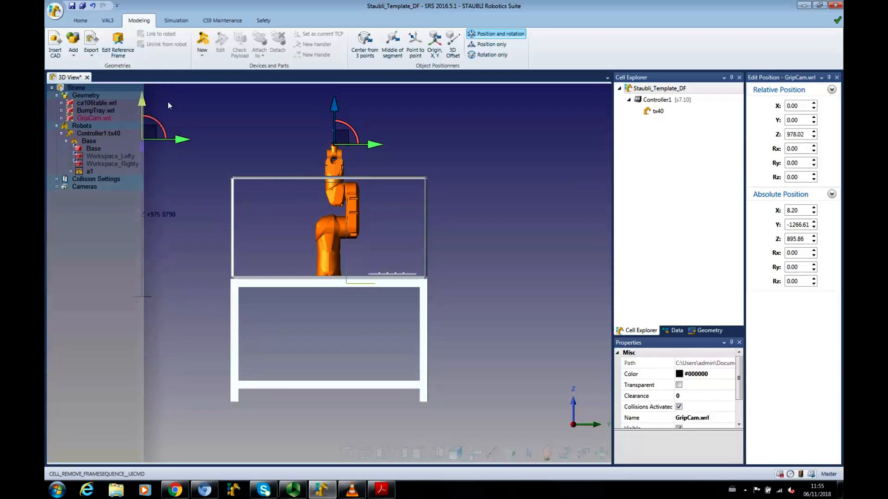
{"action": "left_click_drag", "start_coordinate": [180, 142], "coordinate": [323, 143]}
{"action": "left_click_drag", "start_coordinate": [281, 104], "coordinate": [281, 95]}
Bring GripCam.wrl closer to the robot flange, at an absolute Y of about -277 and X of about -86
{"action": "left_click", "coordinate": [382, 453]}
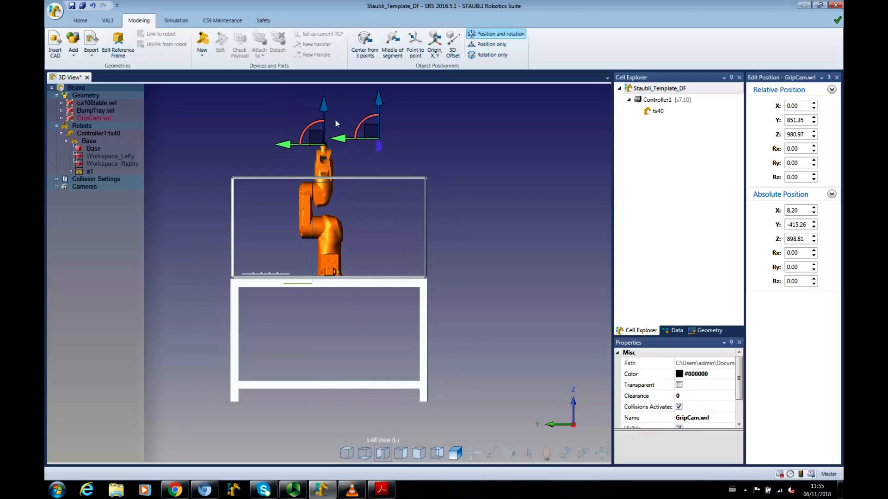
{"action": "left_click_drag", "start_coordinate": [339, 137], "coordinate": [318, 138]}
{"action": "left_click", "coordinate": [417, 453]}
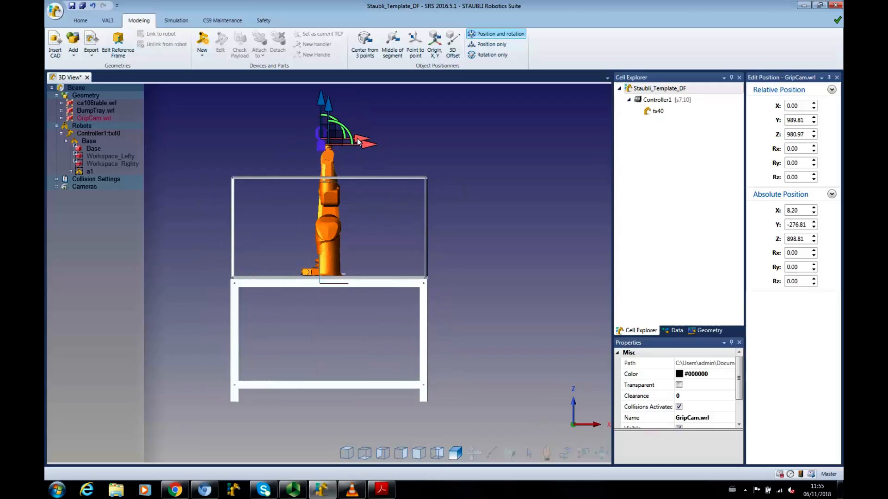
{"action": "left_click_drag", "start_coordinate": [346, 142], "coordinate": [342, 138]}
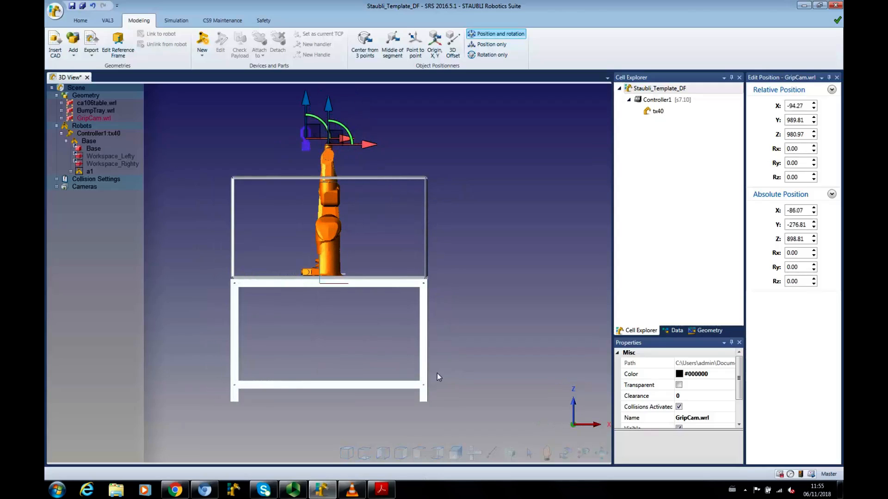
{"action": "left_click", "coordinate": [455, 453]}
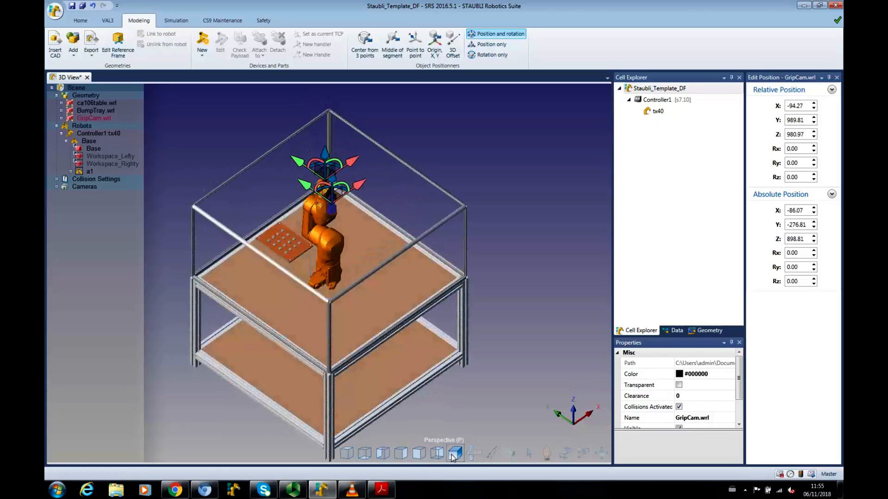
{"action": "left_click", "coordinate": [584, 453]}
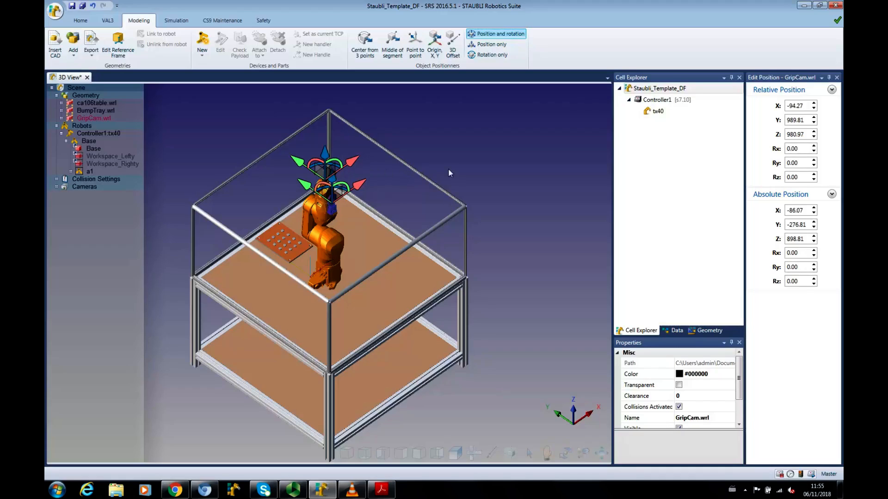
Create a new tool from the GripCam.wrl geometry
{"action": "left_click", "coordinate": [169, 132]}
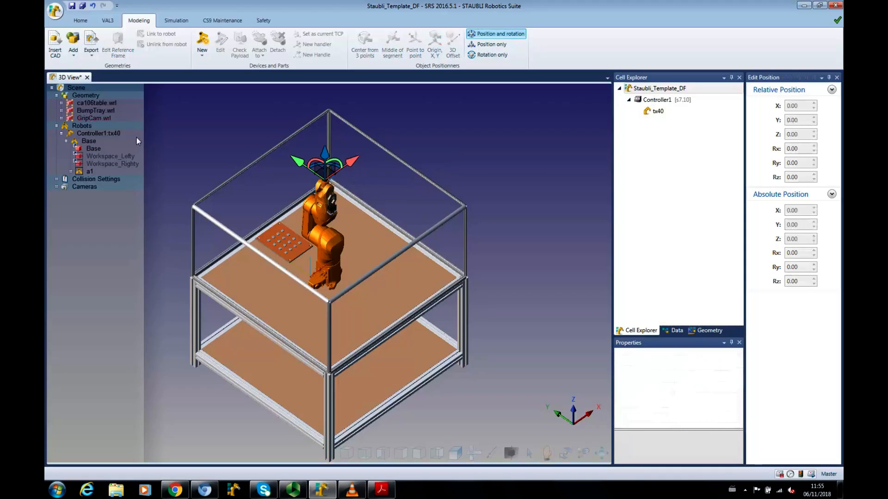
{"action": "left_click", "coordinate": [93, 117]}
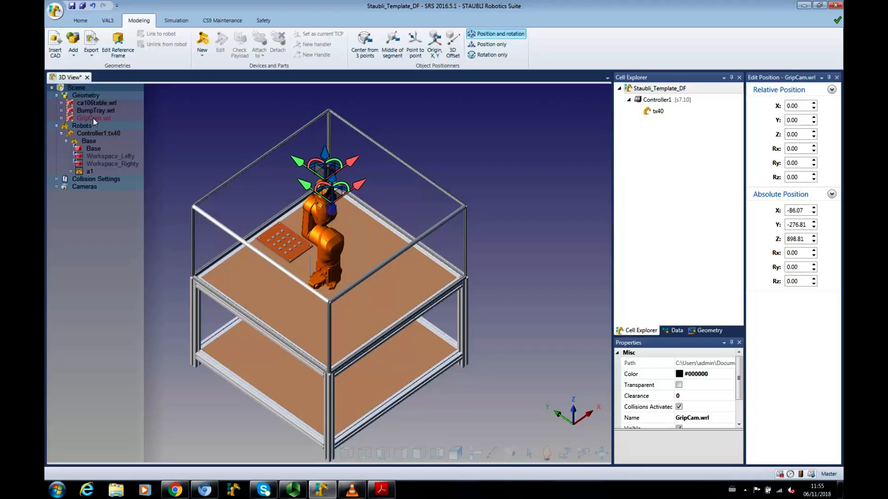
{"action": "right_click", "coordinate": [93, 117]}
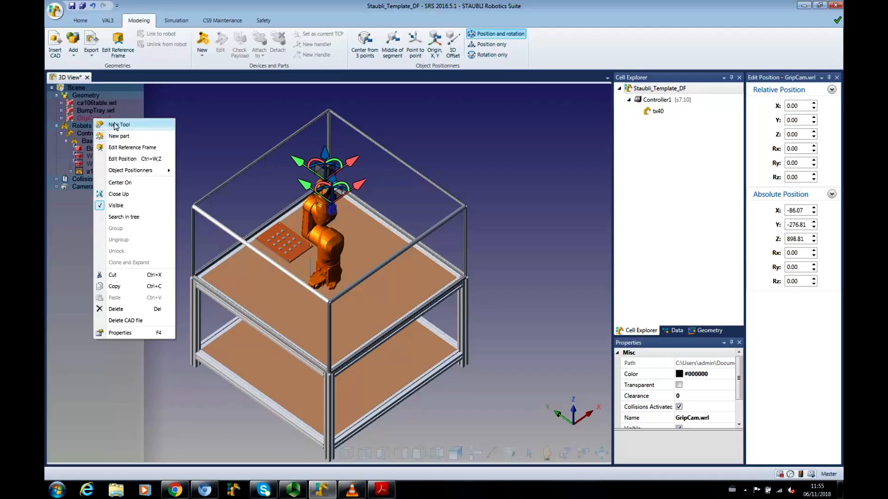
{"action": "left_click", "coordinate": [115, 125]}
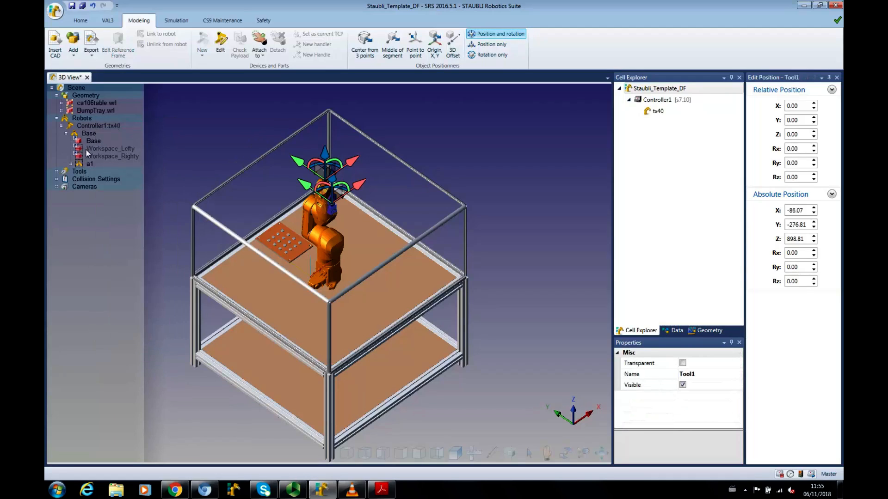
Collapse the robot branch, expand the new tool in the scene tree, and examine its geometry, handle and handler alongside the robot's flange handler
{"action": "left_click", "coordinate": [57, 119]}
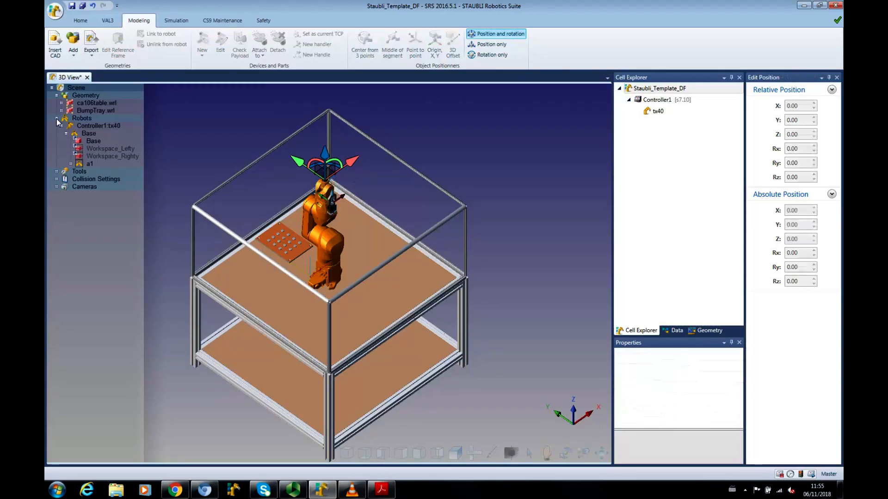
{"action": "left_click", "coordinate": [57, 119]}
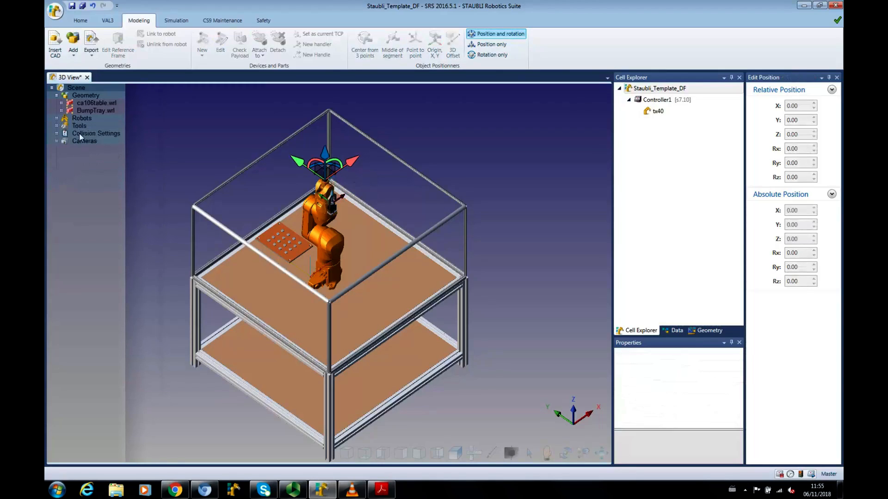
{"action": "left_click", "coordinate": [57, 126]}
{"action": "left_click", "coordinate": [61, 134]}
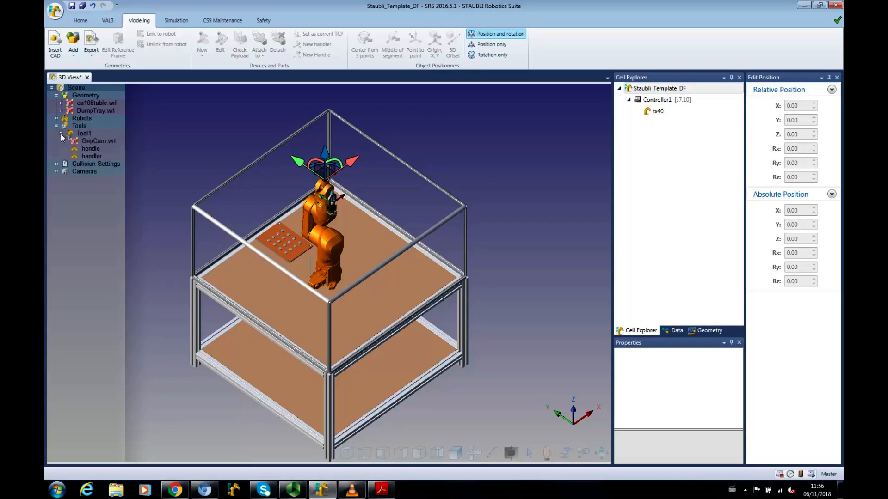
{"action": "left_click", "coordinate": [99, 140]}
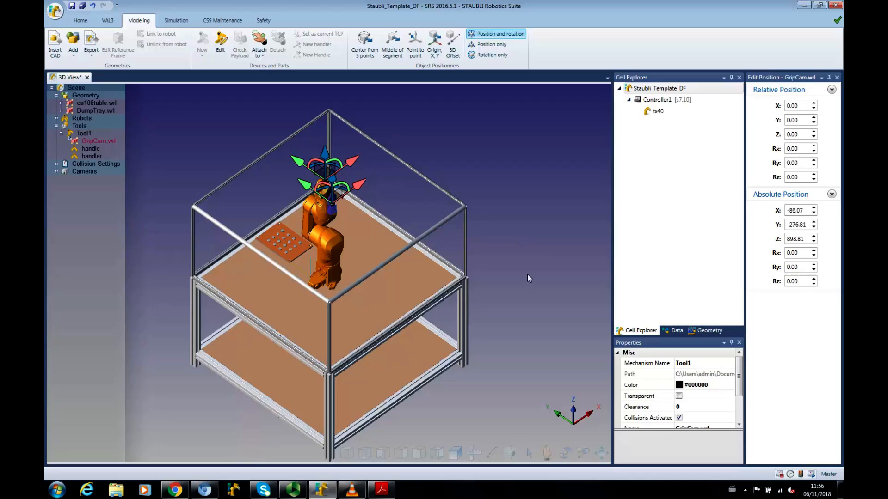
{"action": "left_click", "coordinate": [512, 344]}
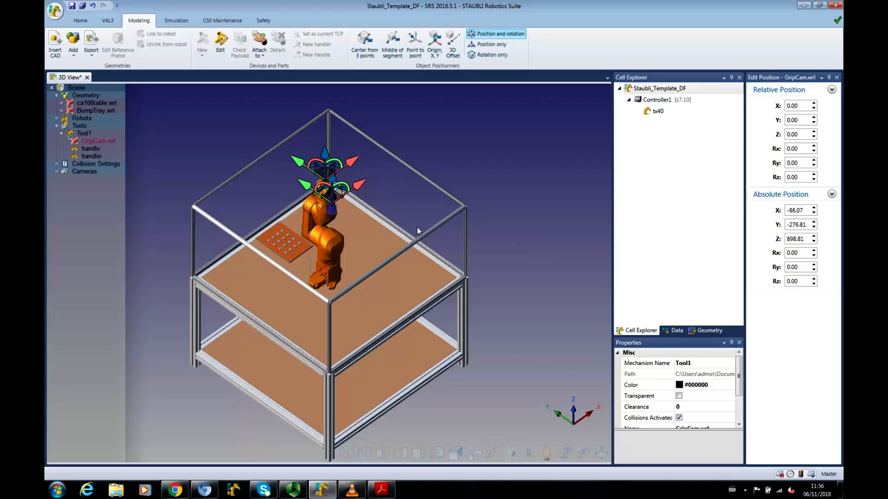
{"action": "right_click", "coordinate": [326, 171]}
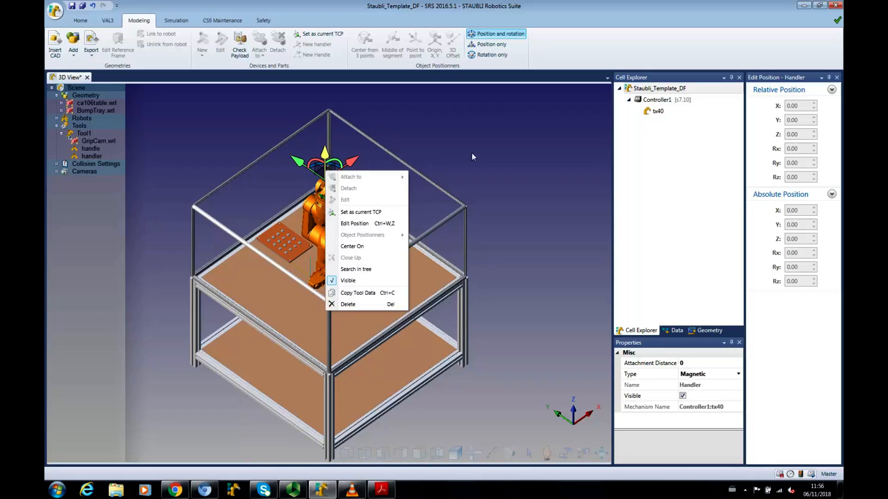
Try to attach the GripCam.wrl tool to the Handler of the tx40 robot
{"action": "left_click", "coordinate": [494, 174]}
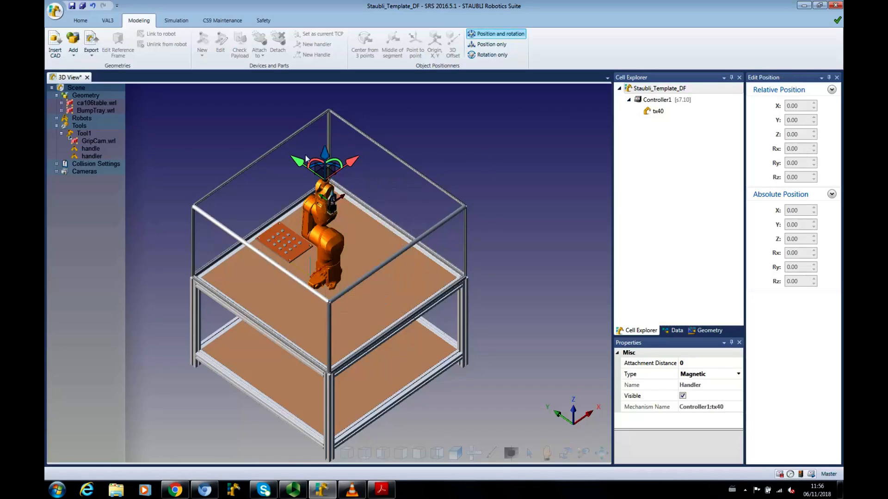
{"action": "left_click", "coordinate": [99, 141]}
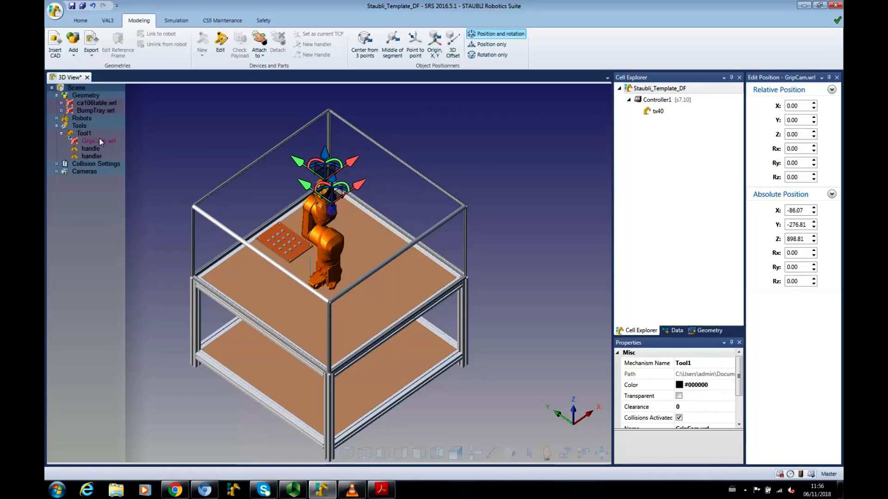
{"action": "right_click", "coordinate": [99, 141]}
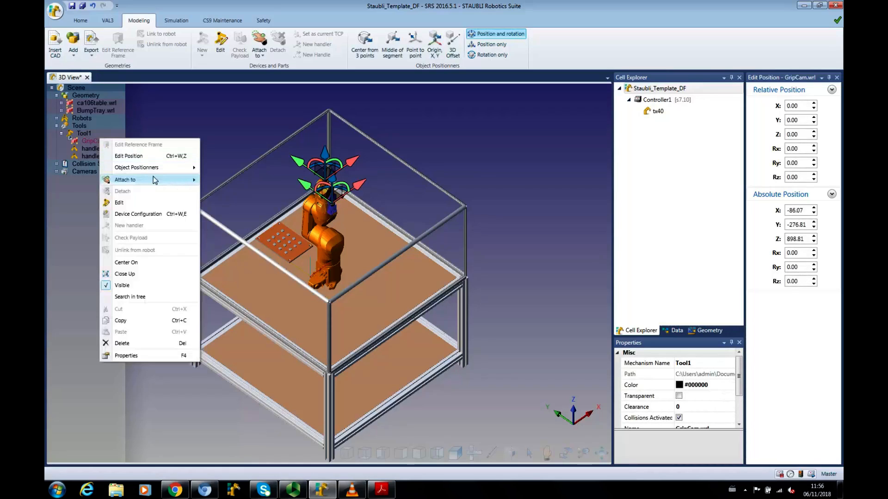
{"action": "mouse_move", "coordinate": [187, 180]}
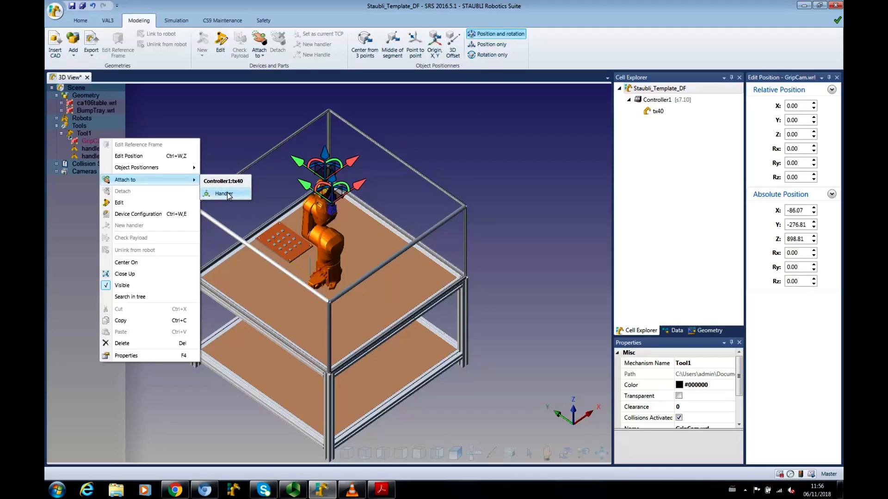
{"action": "left_click", "coordinate": [224, 194]}
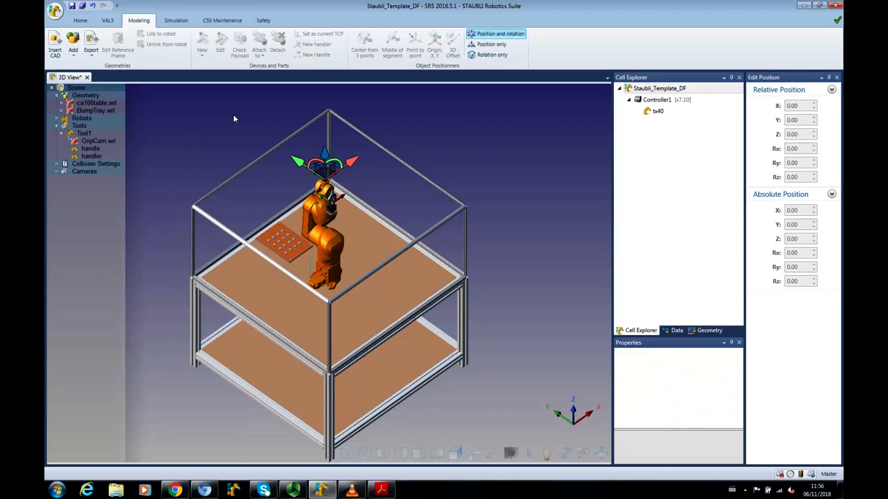
Examine the mounting plate and its hole pattern on the underside of the camera gripper
{"action": "left_click", "coordinate": [565, 453]}
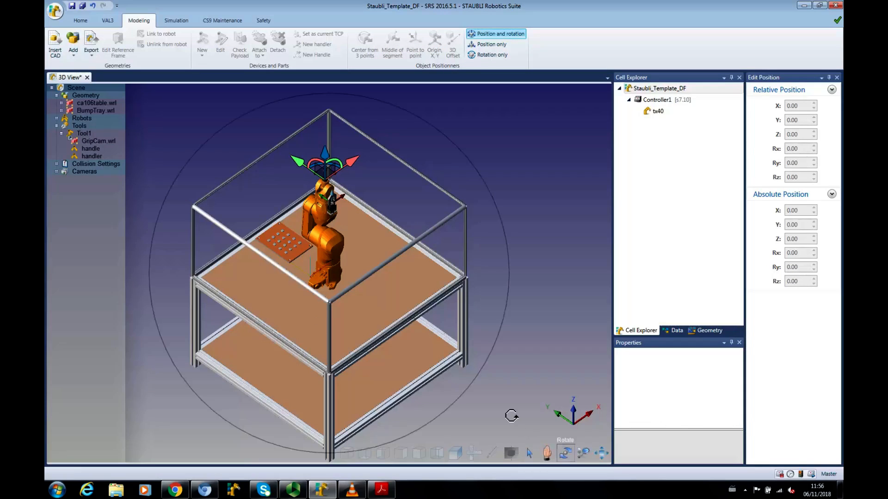
{"action": "left_click_drag", "start_coordinate": [373, 292], "coordinate": [370, 254]}
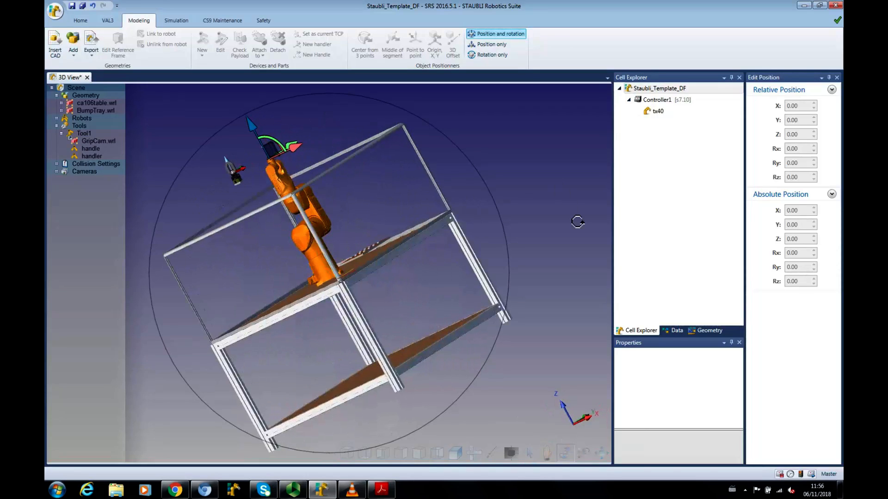
{"action": "left_click_drag", "start_coordinate": [577, 223], "coordinate": [578, 241]}
{"action": "left_click_drag", "start_coordinate": [323, 243], "coordinate": [305, 173]}
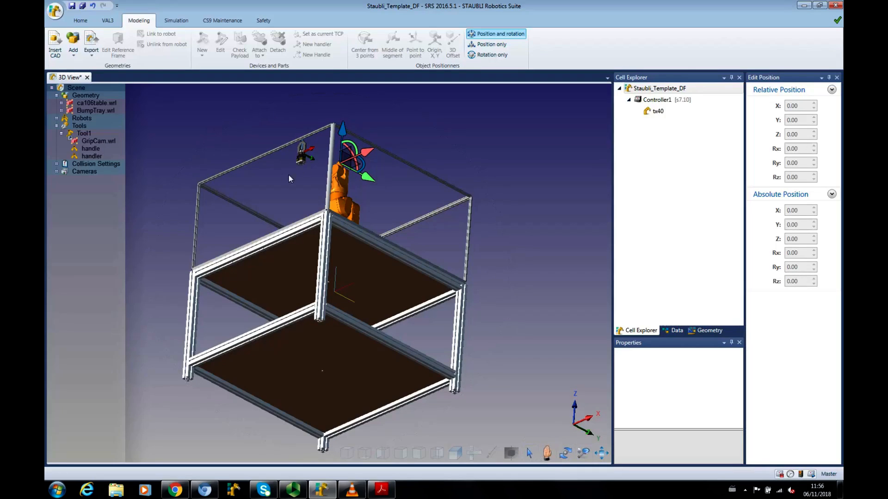
{"action": "scroll", "coordinate": [289, 175], "scroll_direction": "up", "scroll_amount": 6}
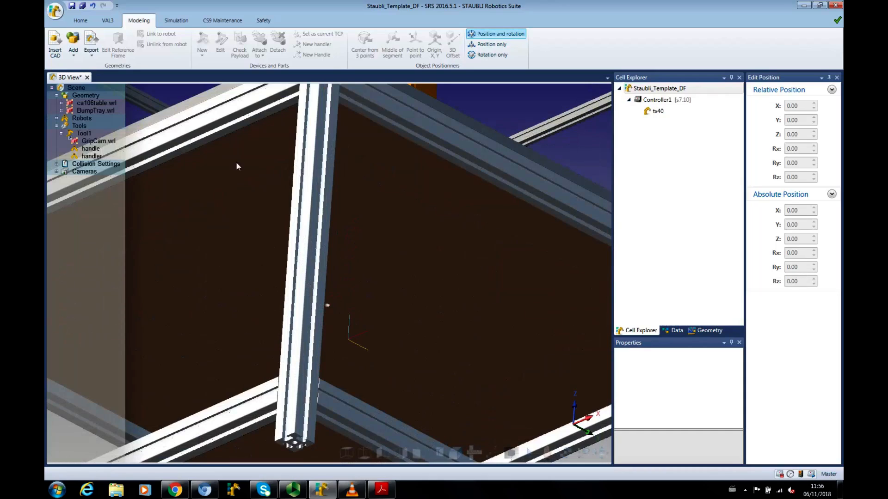
{"action": "scroll", "coordinate": [236, 166], "scroll_direction": "up", "scroll_amount": 2}
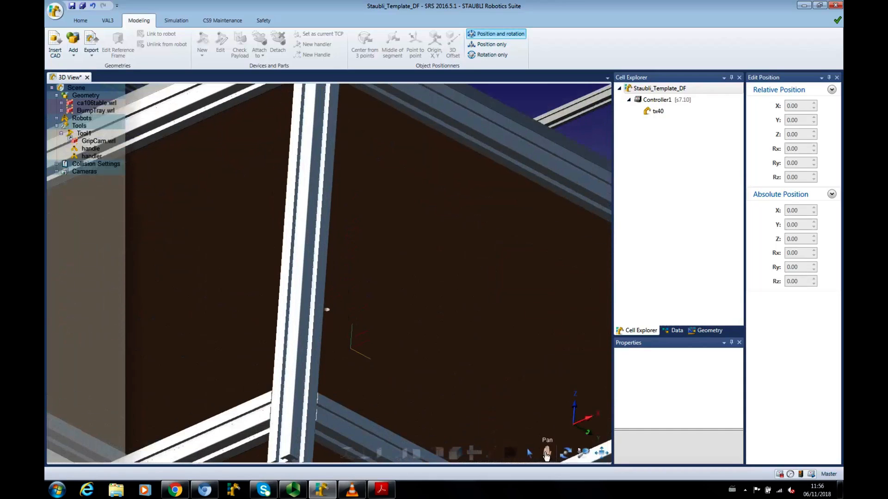
{"action": "left_click", "coordinate": [547, 453]}
{"action": "left_click_drag", "start_coordinate": [292, 239], "coordinate": [451, 410]}
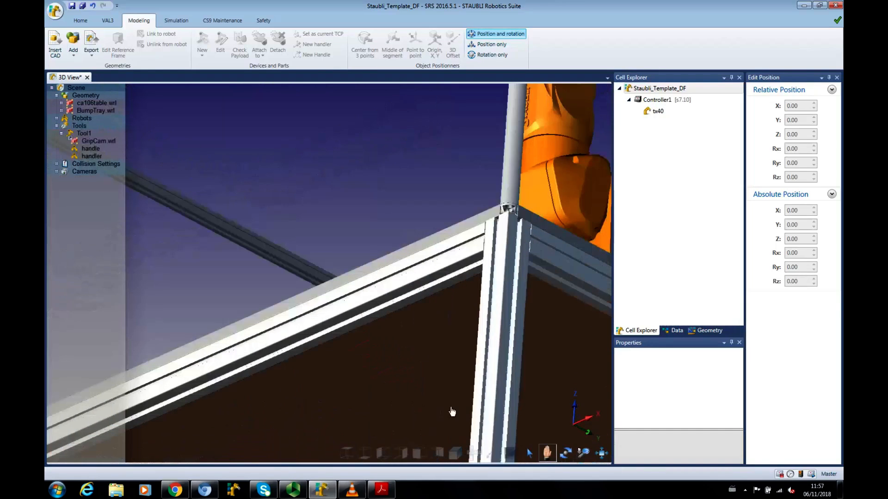
{"action": "left_click_drag", "start_coordinate": [364, 348], "coordinate": [365, 409]}
{"action": "scroll", "coordinate": [458, 296], "scroll_direction": "up", "scroll_amount": 5}
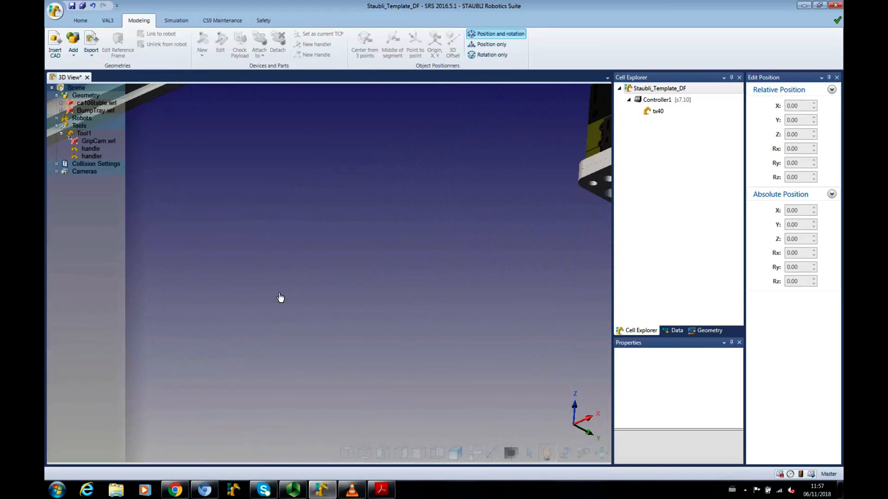
{"action": "scroll", "coordinate": [269, 300], "scroll_direction": "down", "scroll_amount": 3}
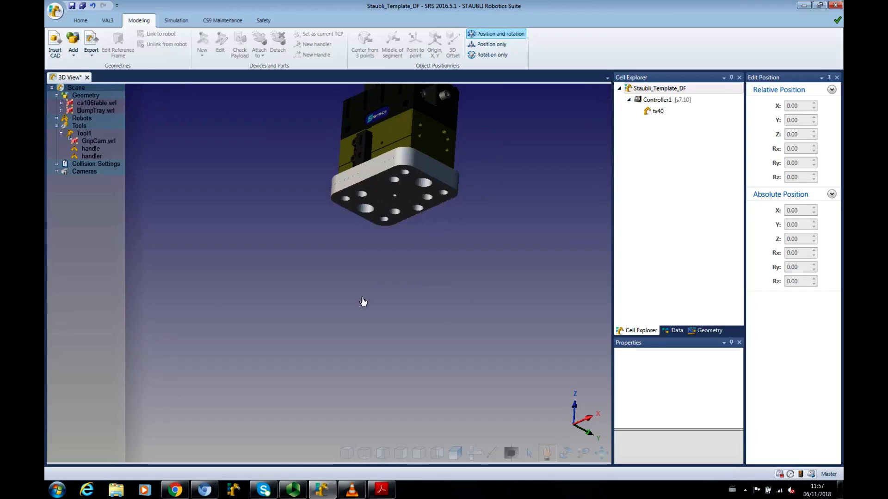
{"action": "left_click_drag", "start_coordinate": [357, 311], "coordinate": [403, 338]}
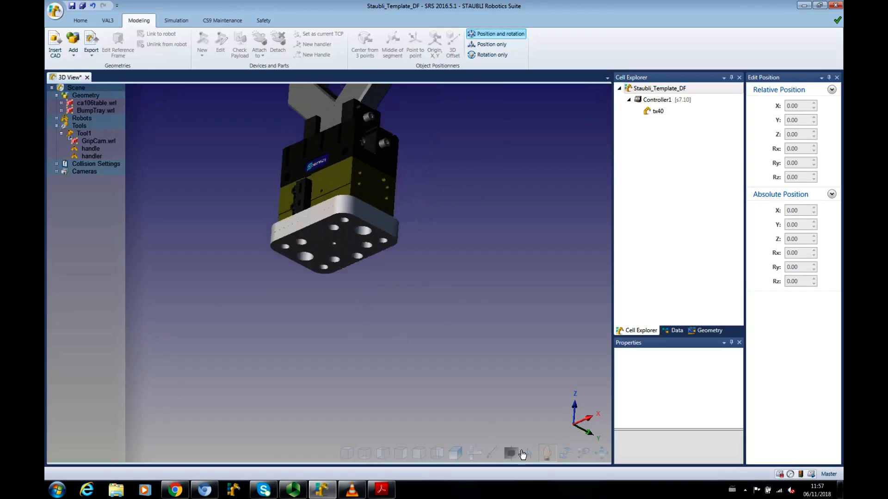
{"action": "scroll", "coordinate": [386, 314], "scroll_direction": "up", "scroll_amount": 1}
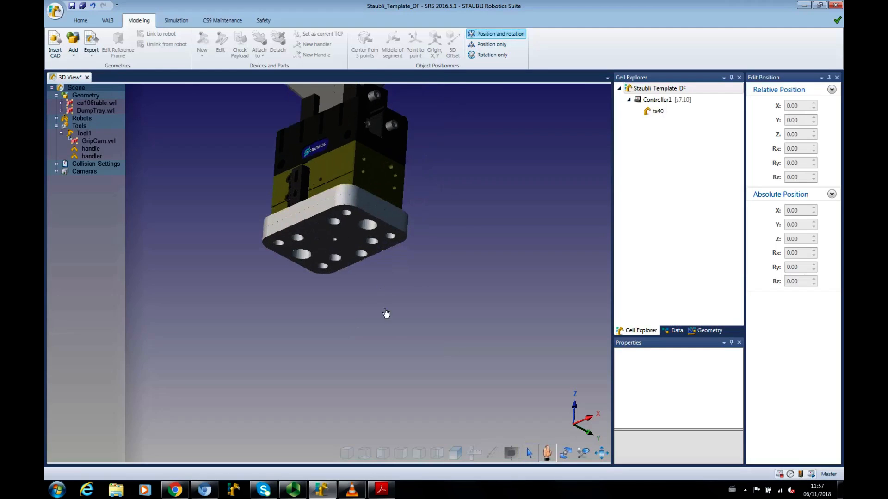
{"action": "scroll", "coordinate": [386, 314], "scroll_direction": "up", "scroll_amount": 2}
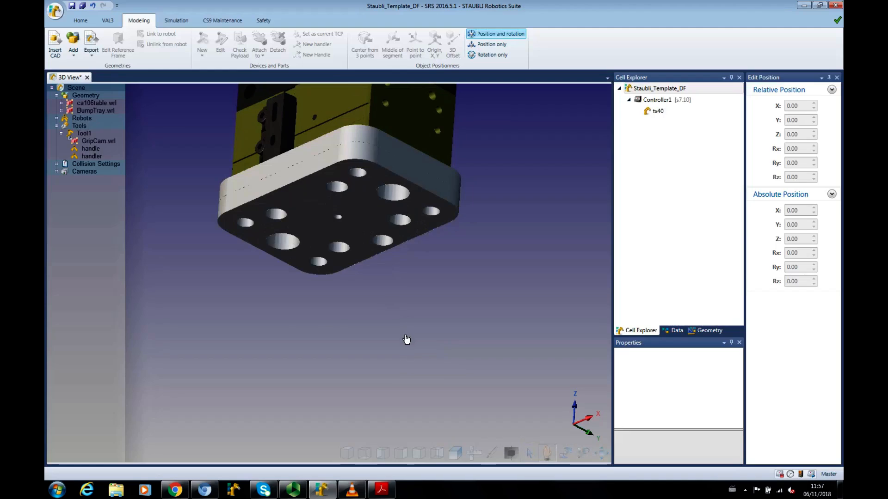
{"action": "left_click_drag", "start_coordinate": [407, 339], "coordinate": [417, 338]}
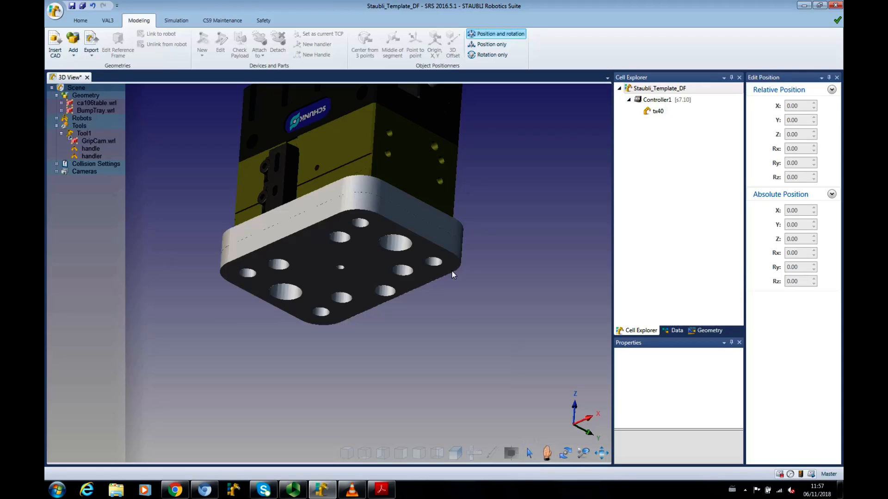
{"action": "left_click", "coordinate": [565, 456]}
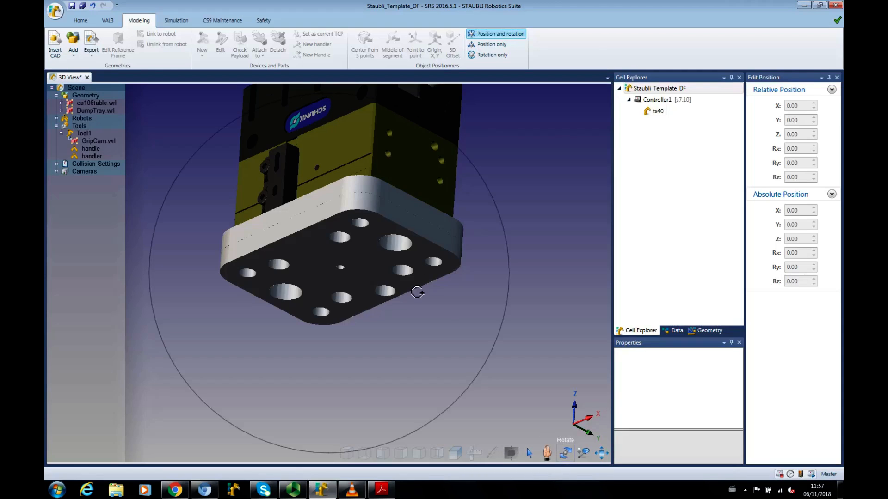
{"action": "left_click_drag", "start_coordinate": [393, 234], "coordinate": [413, 246]}
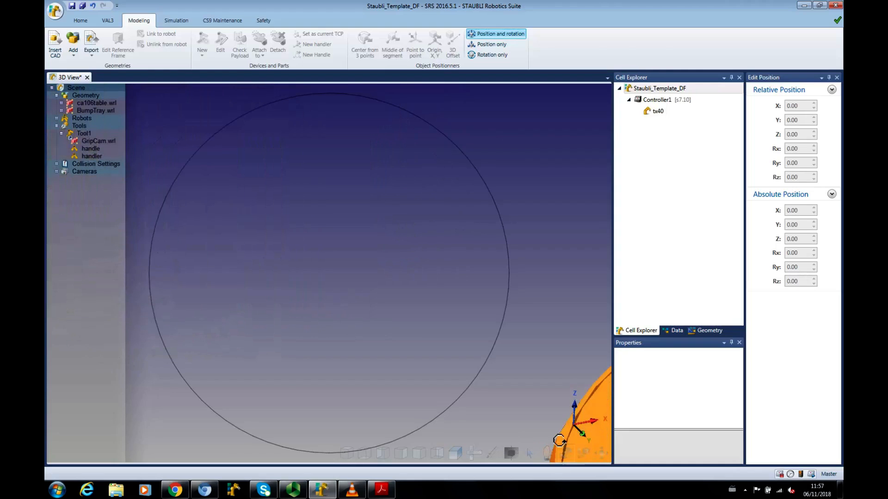
{"action": "left_click", "coordinate": [548, 455]}
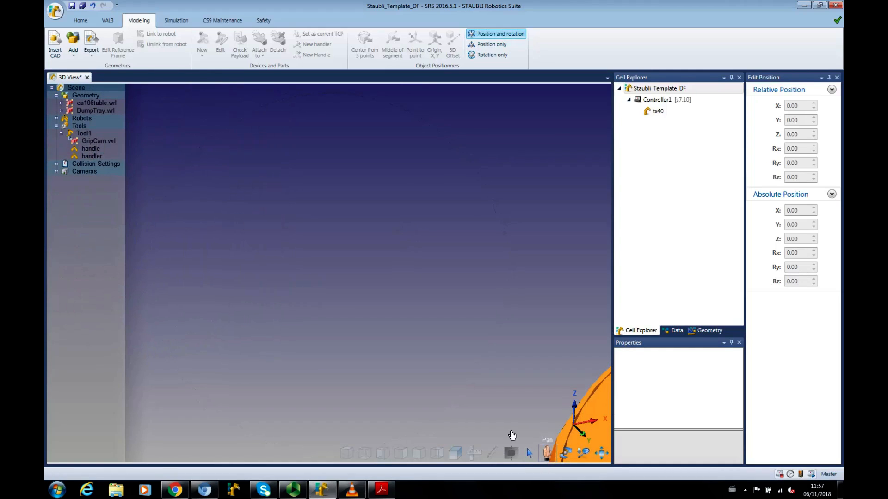
{"action": "left_click_drag", "start_coordinate": [322, 292], "coordinate": [385, 331]}
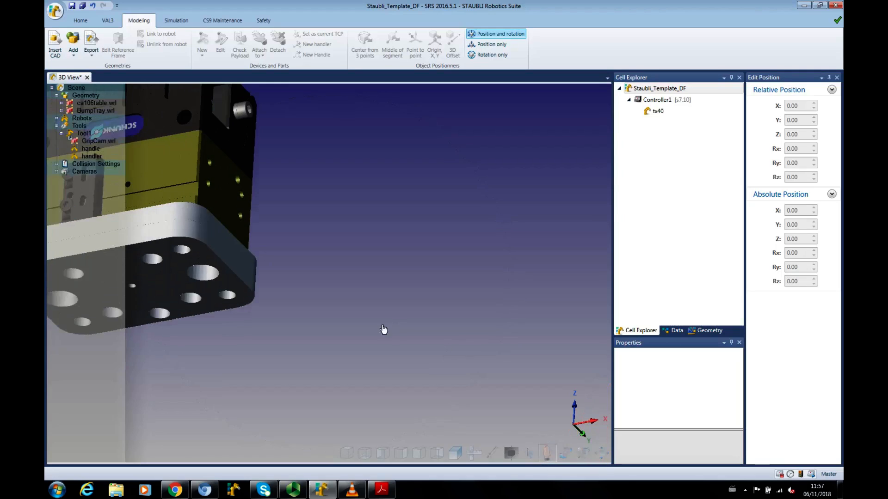
{"action": "left_click_drag", "start_coordinate": [465, 255], "coordinate": [489, 252]}
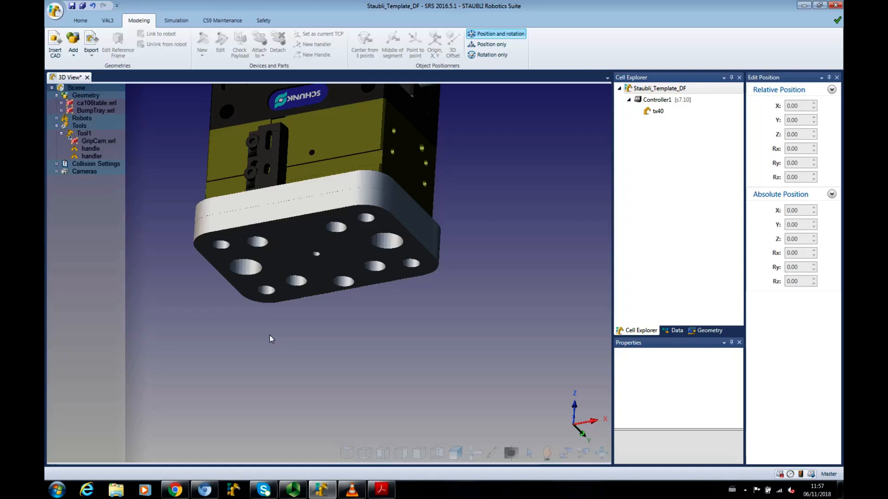
Edit Tool1 and centre its handle on the gripper's mounting plate from three points, at absolute X -86.81, Y -281.04, Z 747.57
{"action": "left_click", "coordinate": [317, 231]}
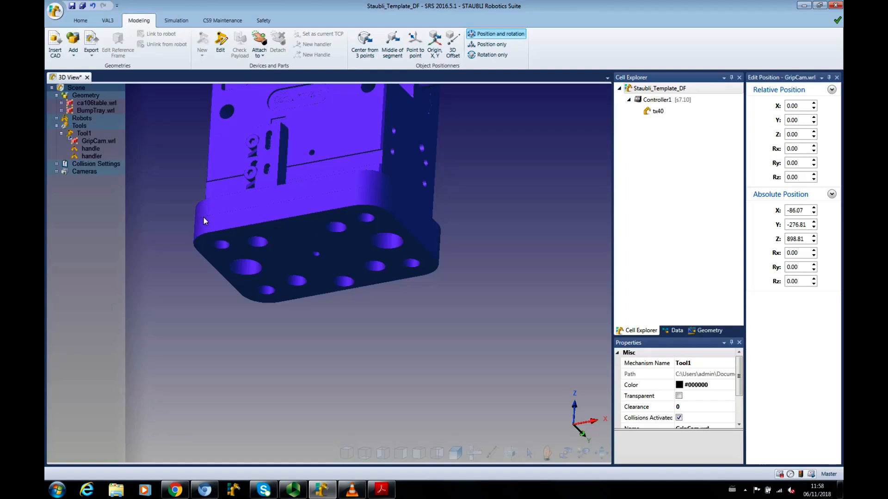
{"action": "left_click", "coordinate": [90, 149]}
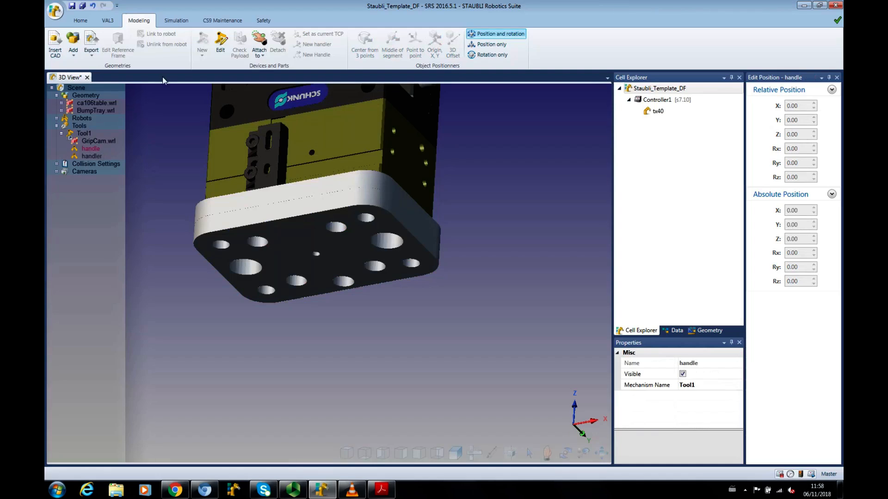
{"action": "left_click", "coordinate": [221, 42]}
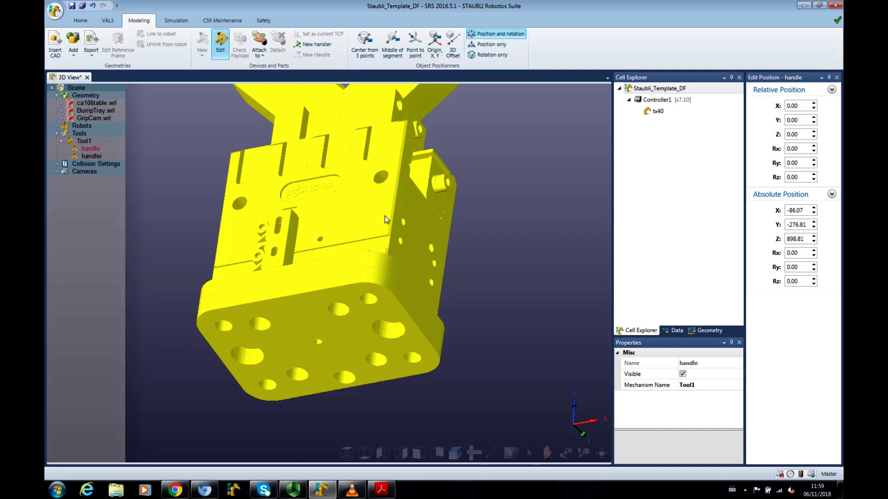
{"action": "left_click", "coordinate": [368, 46]}
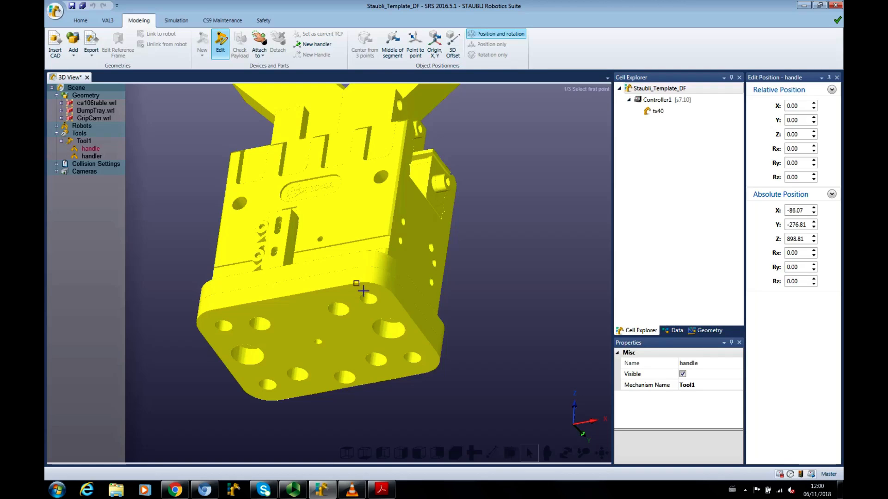
{"action": "left_click", "coordinate": [362, 289]}
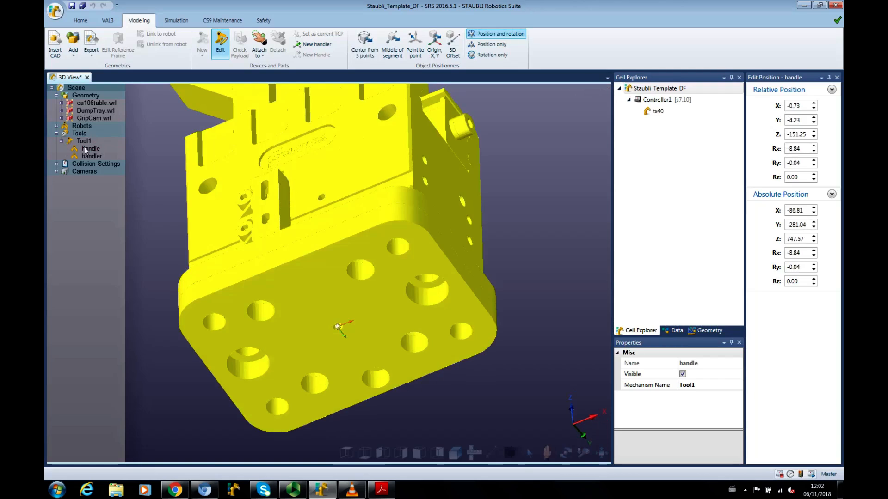
Select Tool1's handle and examine its frame orientation on the mounting plate, up close and in a front view of the whole cell
{"action": "left_click", "coordinate": [93, 151]}
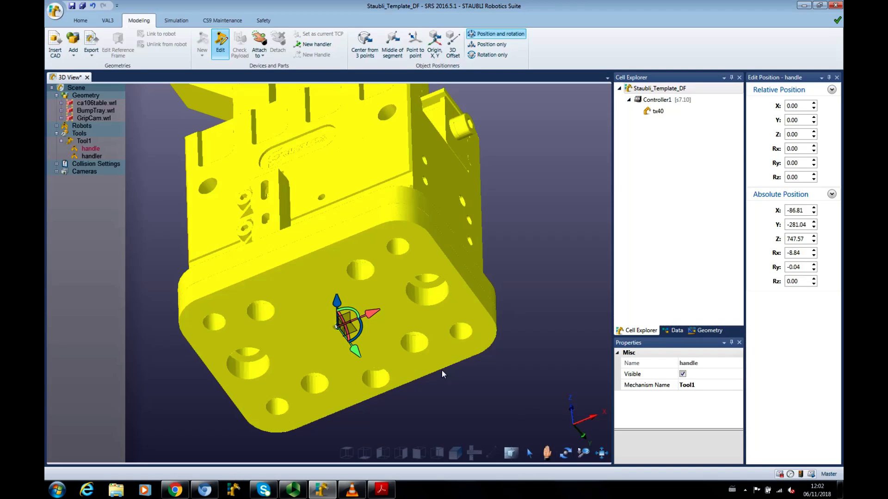
{"action": "left_click", "coordinate": [565, 453]}
{"action": "left_click_drag", "start_coordinate": [341, 254], "coordinate": [340, 264]}
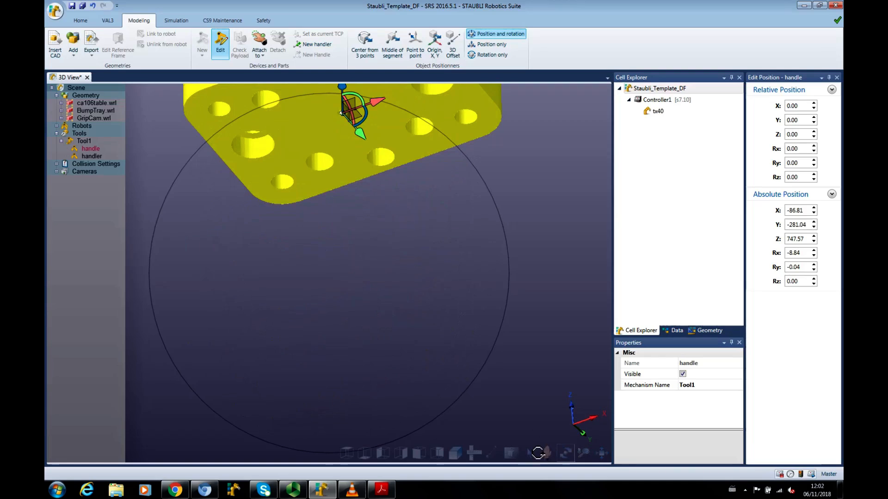
{"action": "left_click", "coordinate": [547, 453]}
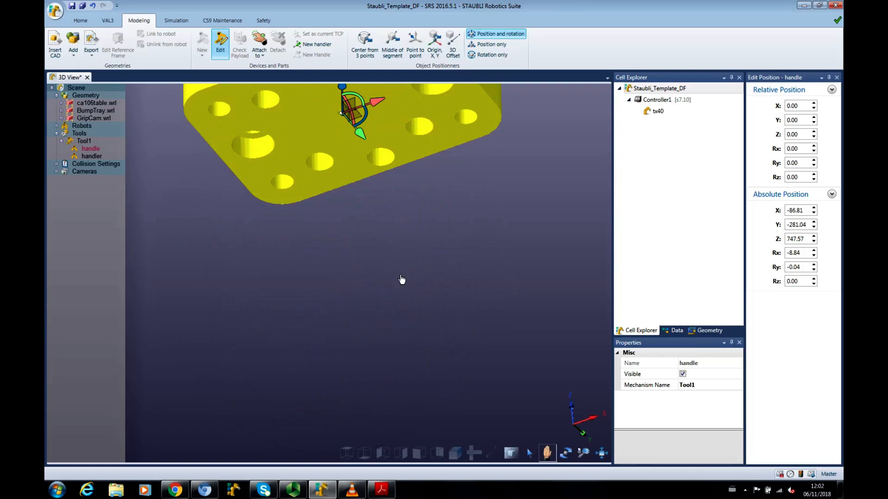
{"action": "left_click_drag", "start_coordinate": [401, 280], "coordinate": [397, 372]}
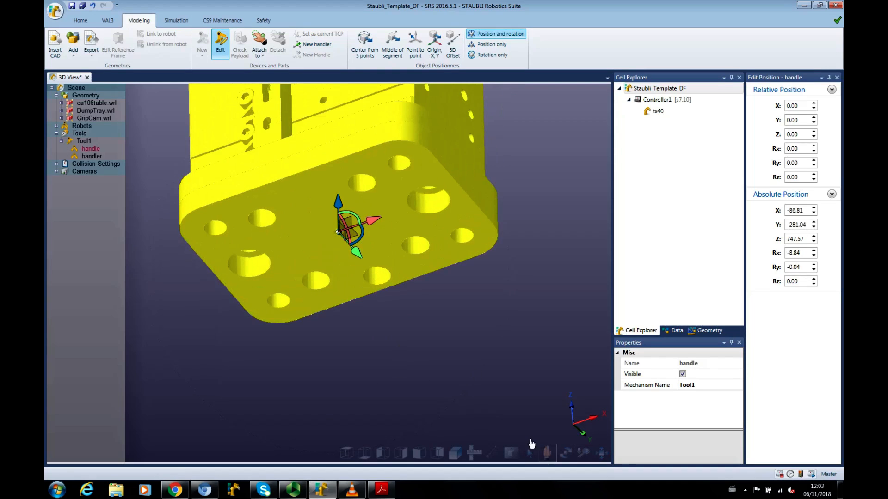
{"action": "left_click", "coordinate": [570, 454]}
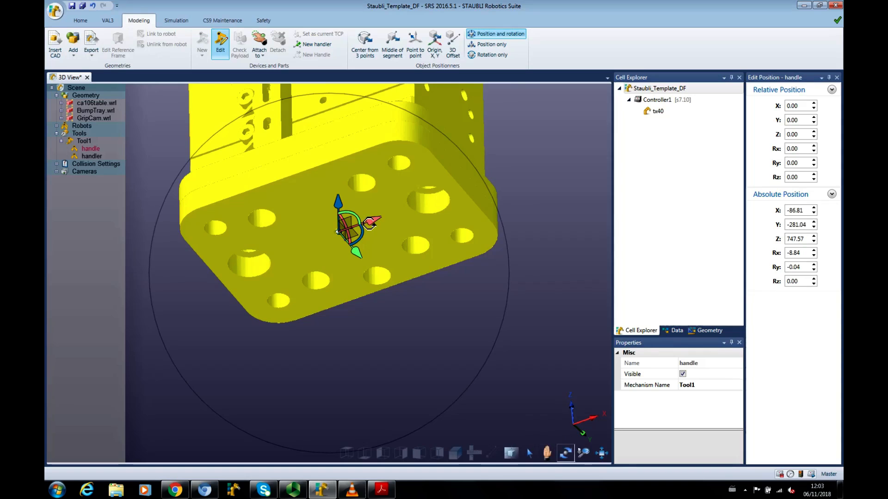
{"action": "left_click_drag", "start_coordinate": [373, 221], "coordinate": [376, 246]}
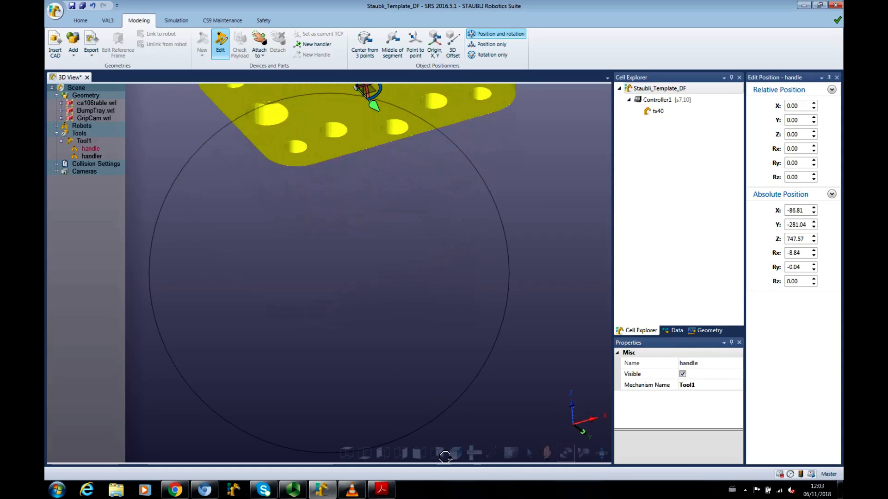
{"action": "left_click", "coordinate": [426, 454]}
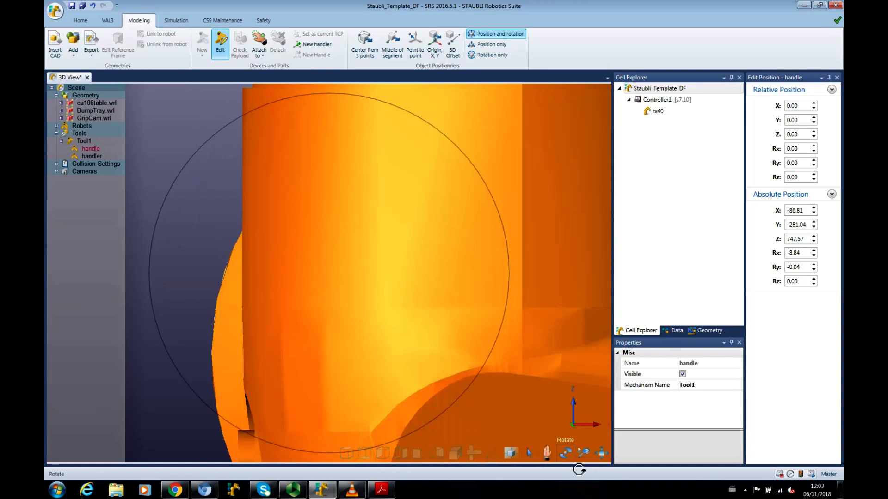
{"action": "left_click", "coordinate": [604, 458]}
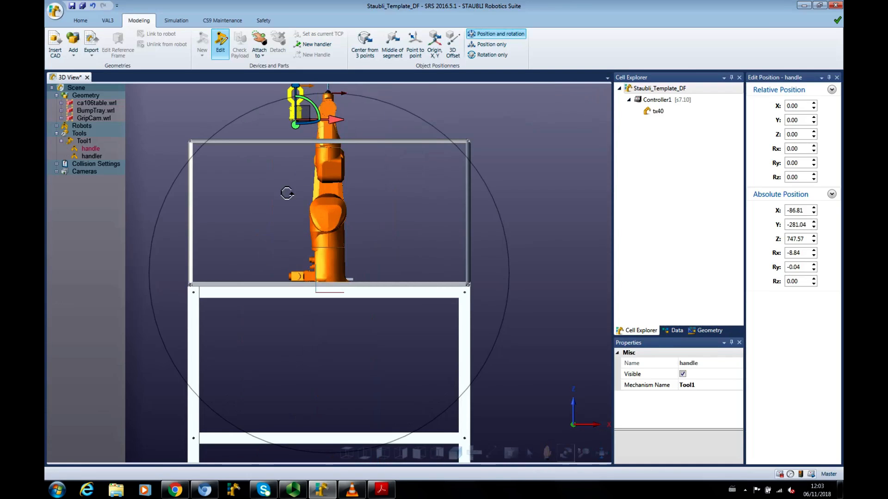
Select Tool1's handler with the whole camera gripper framed beside the top of the robot arm
{"action": "left_click", "coordinate": [548, 453]}
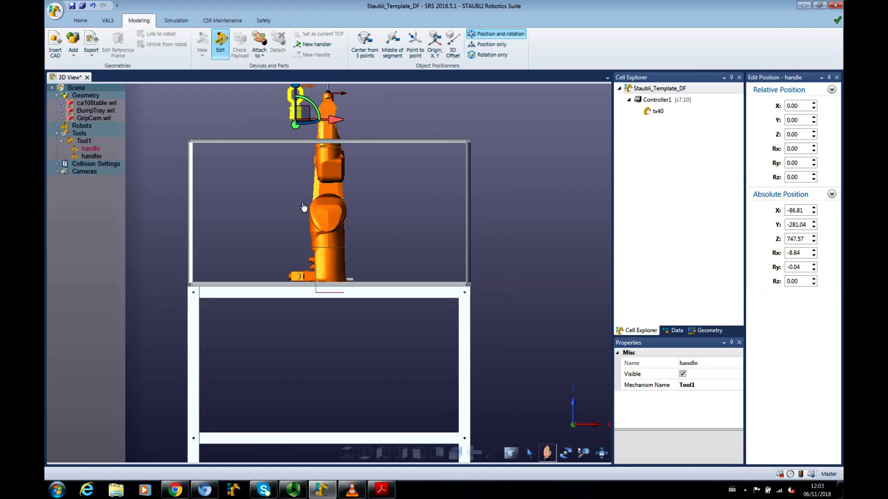
{"action": "left_click_drag", "start_coordinate": [292, 197], "coordinate": [291, 288]}
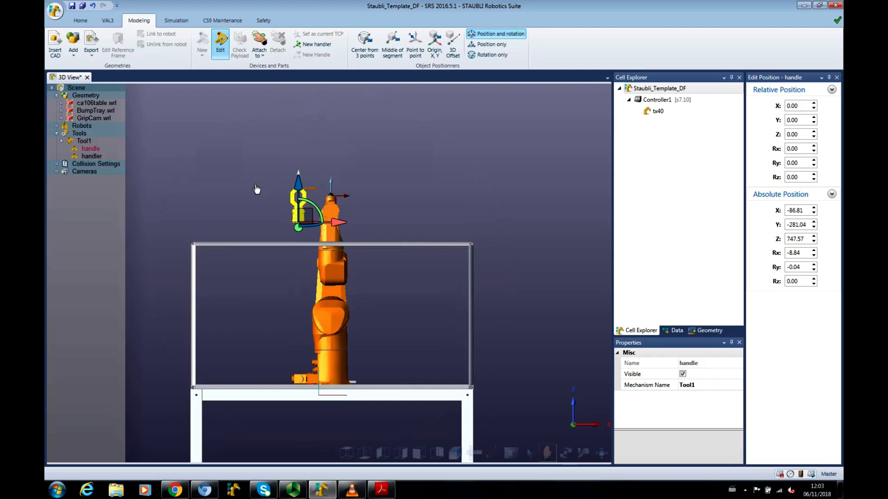
{"action": "scroll", "coordinate": [257, 191], "scroll_direction": "up", "scroll_amount": 2}
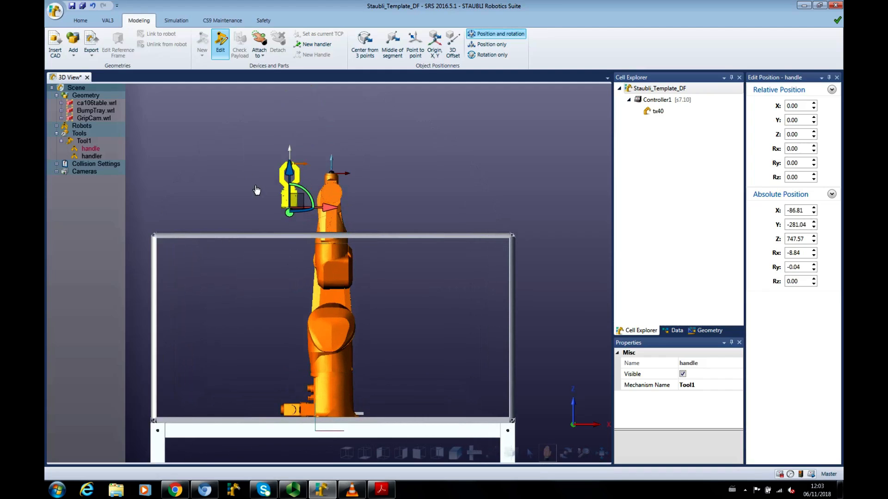
{"action": "scroll", "coordinate": [257, 190], "scroll_direction": "up", "scroll_amount": 3}
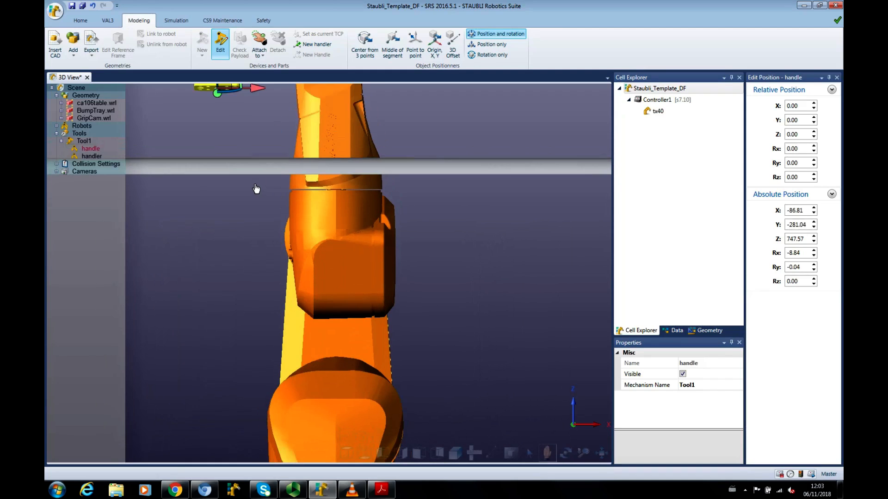
{"action": "scroll", "coordinate": [257, 189], "scroll_direction": "down", "scroll_amount": 2}
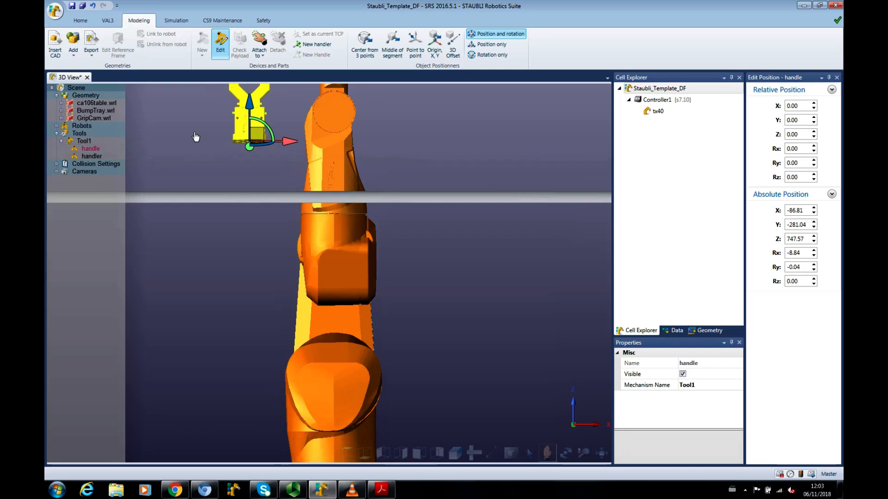
{"action": "left_click_drag", "start_coordinate": [196, 137], "coordinate": [220, 224]}
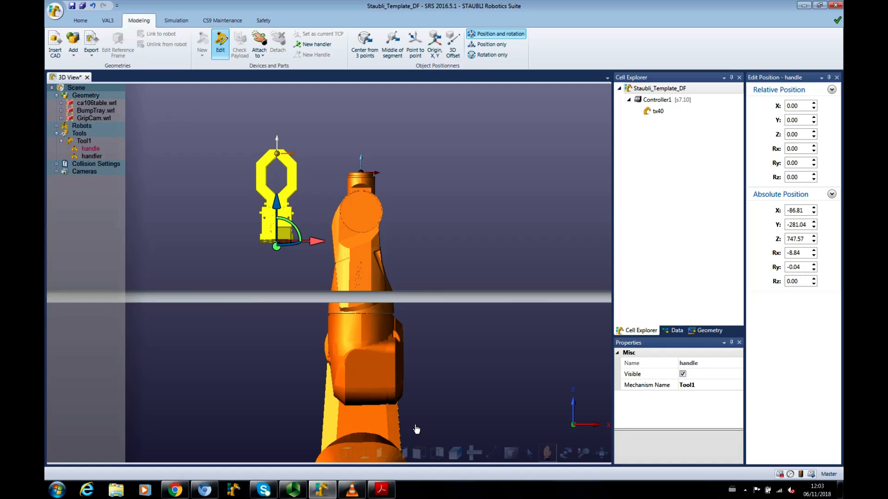
{"action": "left_click", "coordinate": [91, 157]}
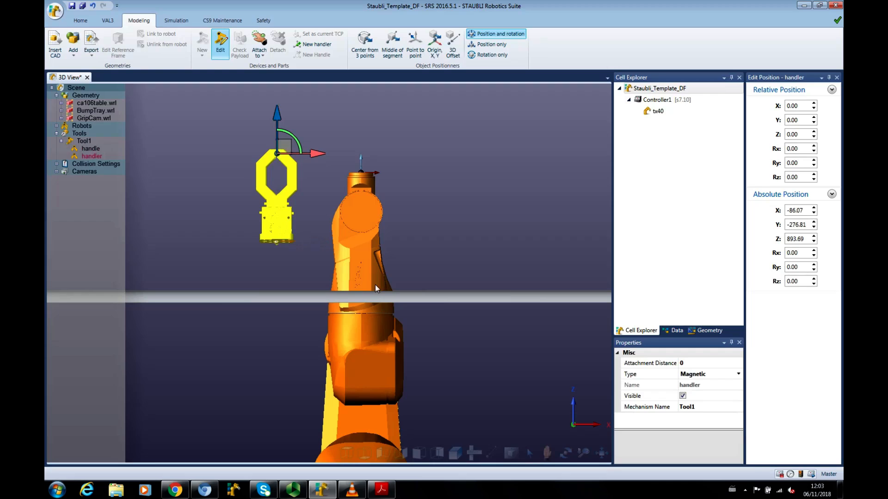
Examine the round recess between the gripper's fingertips and the position of the handler frame relative to it
{"action": "left_click", "coordinate": [565, 454]}
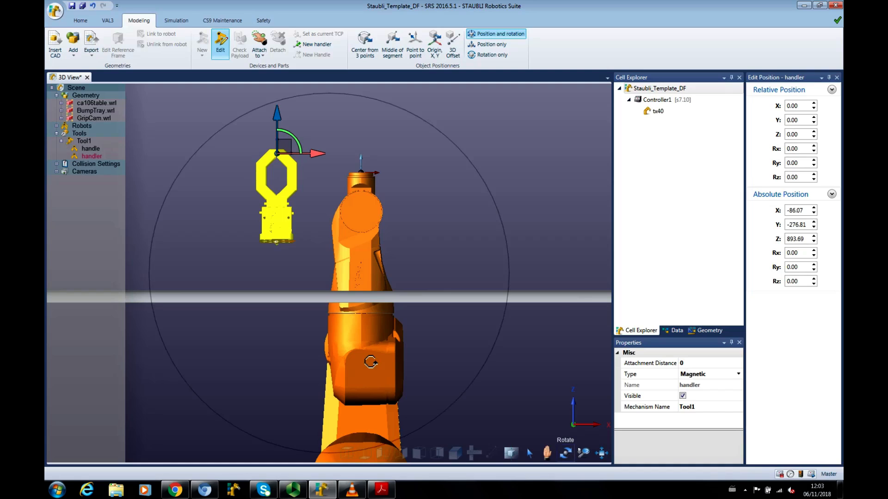
{"action": "left_click_drag", "start_coordinate": [296, 259], "coordinate": [284, 308]}
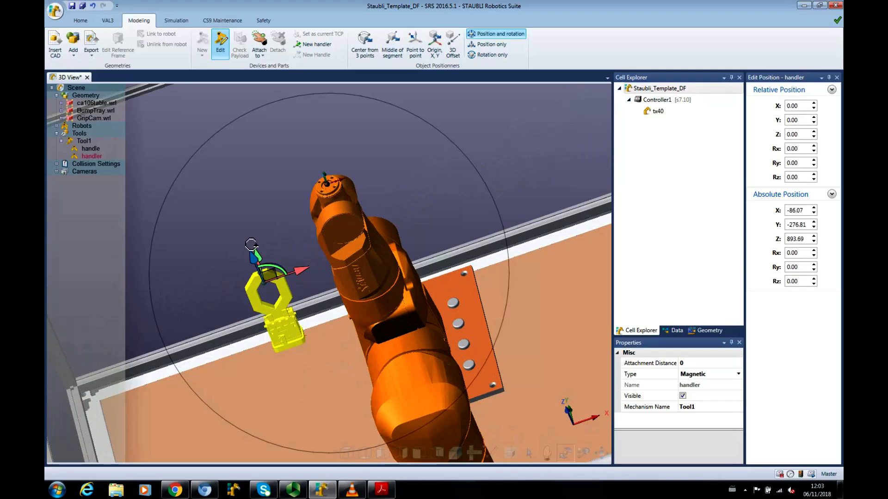
{"action": "scroll", "coordinate": [251, 245], "scroll_direction": "up", "scroll_amount": 5}
{"action": "scroll", "coordinate": [251, 245], "scroll_direction": "up", "scroll_amount": 3}
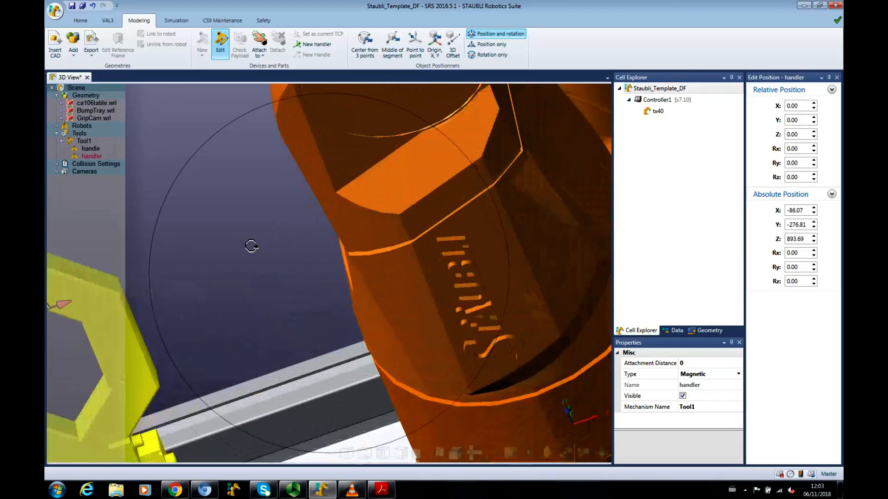
{"action": "left_click", "coordinate": [547, 454]}
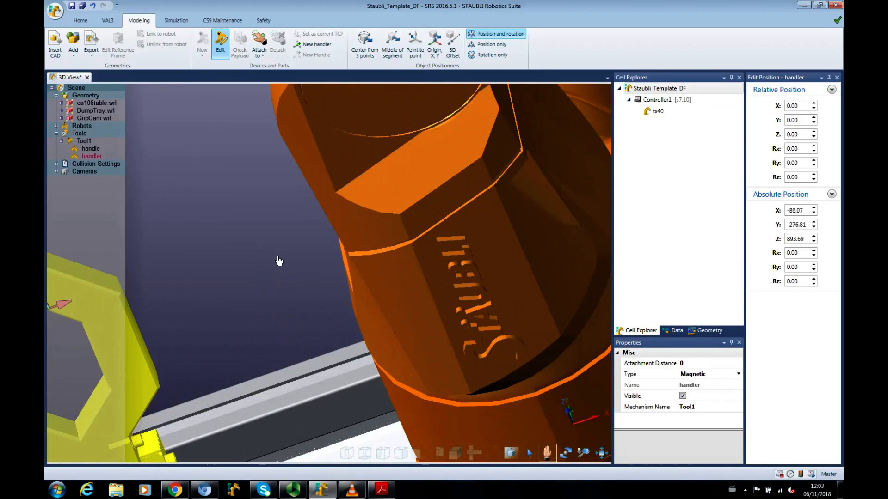
{"action": "left_click_drag", "start_coordinate": [283, 262], "coordinate": [645, 268]}
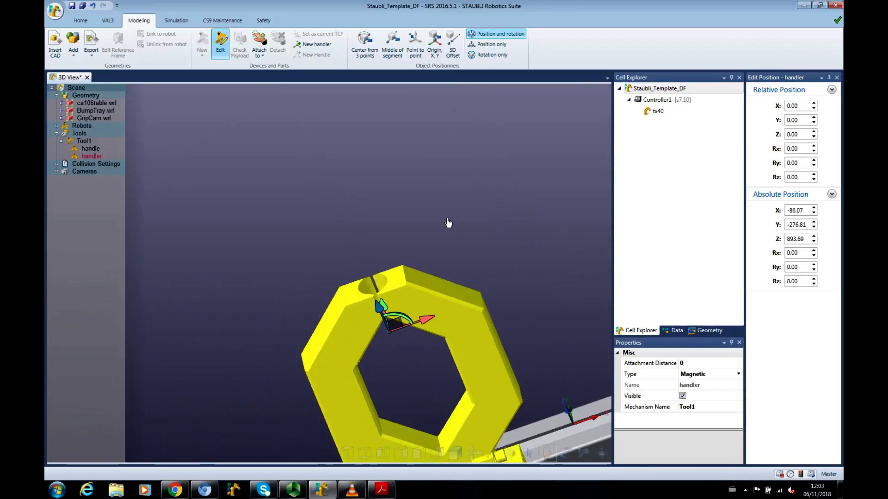
{"action": "scroll", "coordinate": [346, 215], "scroll_direction": "up", "scroll_amount": 1}
{"action": "scroll", "coordinate": [349, 217], "scroll_direction": "up", "scroll_amount": 3}
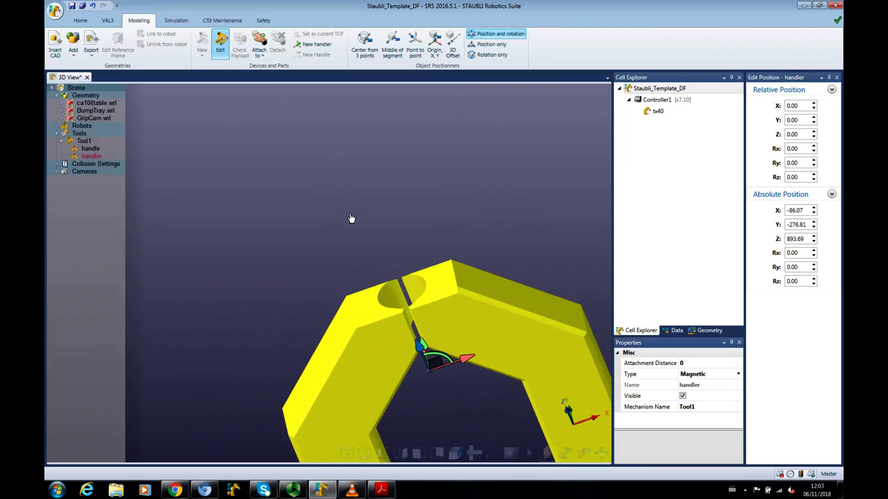
{"action": "scroll", "coordinate": [351, 218], "scroll_direction": "up", "scroll_amount": 3}
{"action": "scroll", "coordinate": [351, 218], "scroll_direction": "down", "scroll_amount": 2}
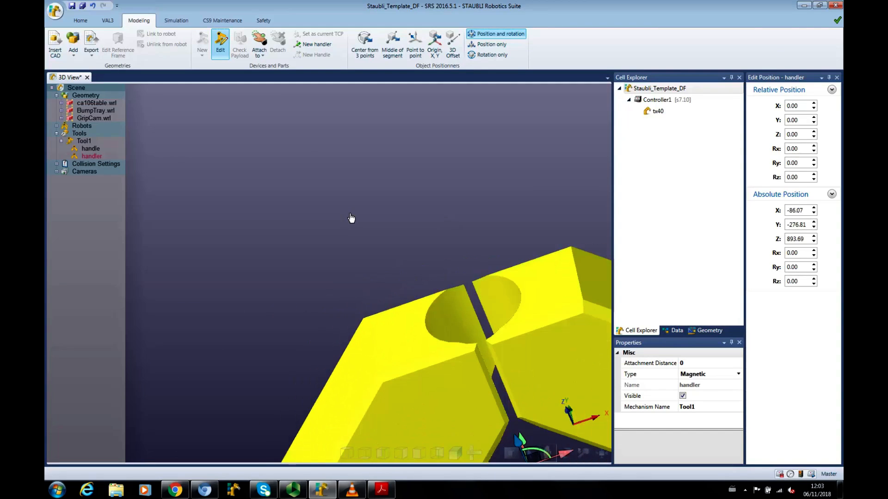
{"action": "left_click_drag", "start_coordinate": [337, 209], "coordinate": [283, 193]}
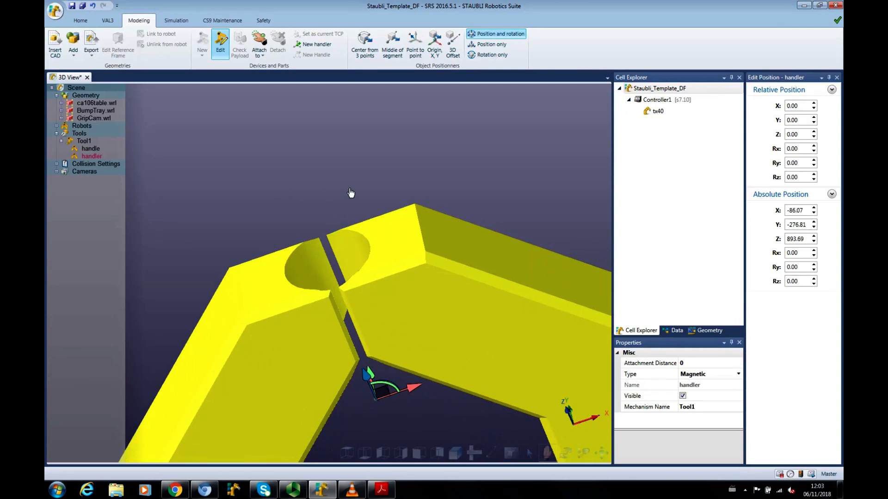
{"action": "left_click_drag", "start_coordinate": [351, 193], "coordinate": [352, 194]}
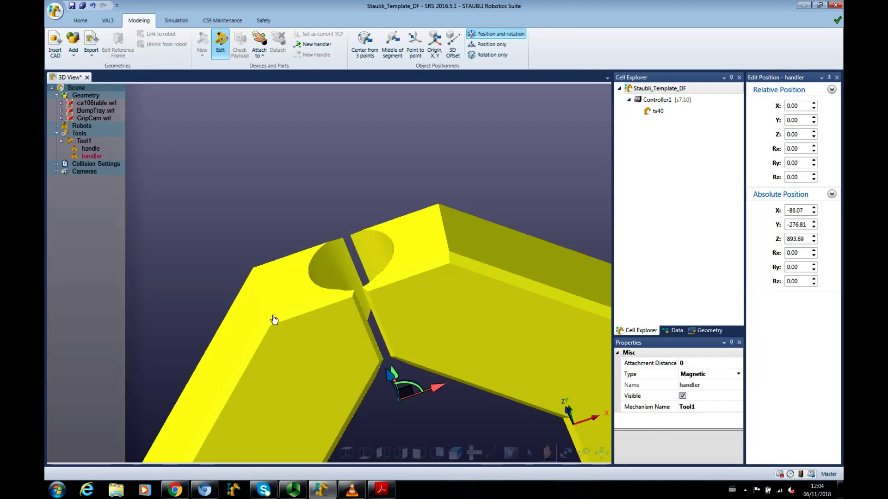
Centre Tool1's handler on the fingertip recess from three points, lower it to absolute Z 1015.48, and finish editing the tool
{"action": "left_click", "coordinate": [564, 453]}
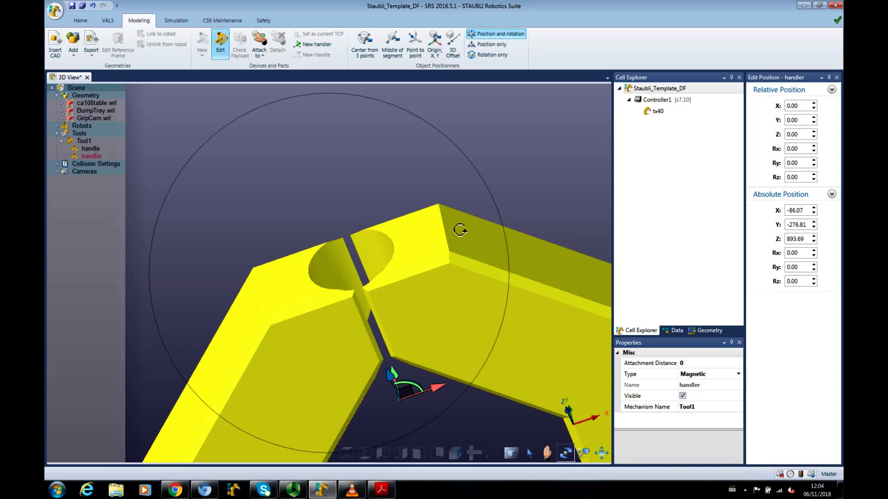
{"action": "left_click_drag", "start_coordinate": [460, 231], "coordinate": [471, 226]}
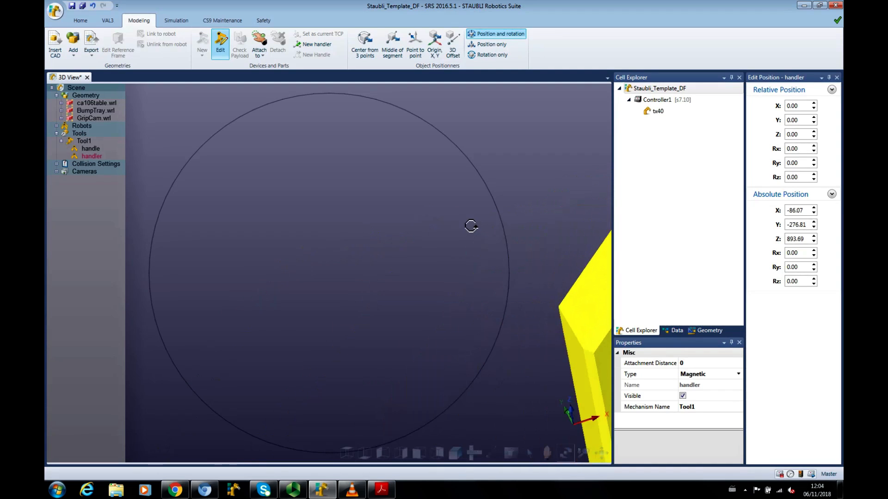
{"action": "left_click", "coordinate": [547, 454]}
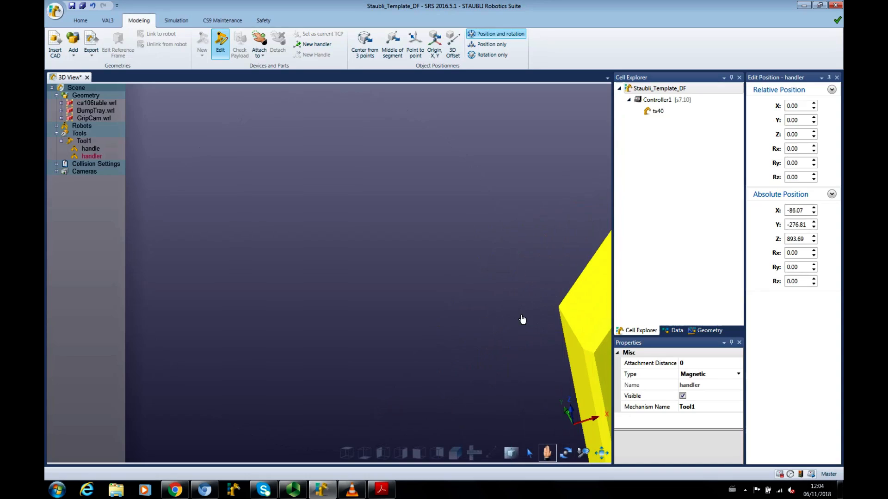
{"action": "left_click_drag", "start_coordinate": [397, 327], "coordinate": [178, 387]}
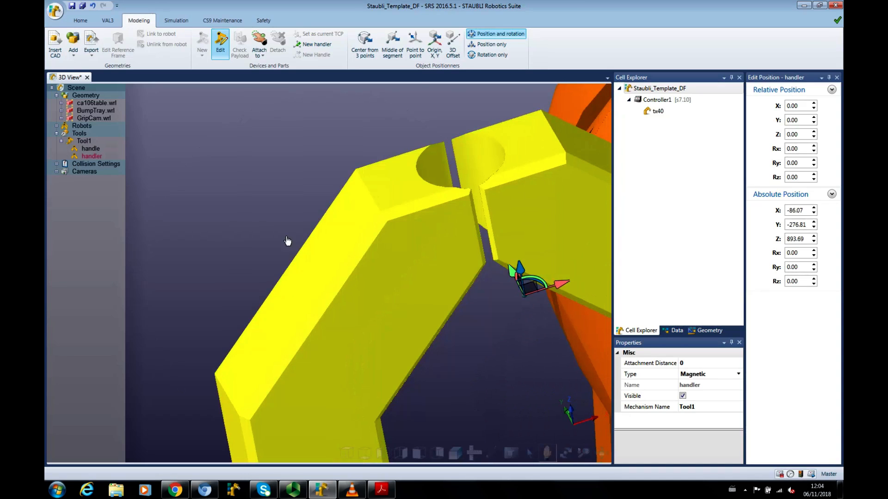
{"action": "left_click_drag", "start_coordinate": [283, 217], "coordinate": [258, 300]}
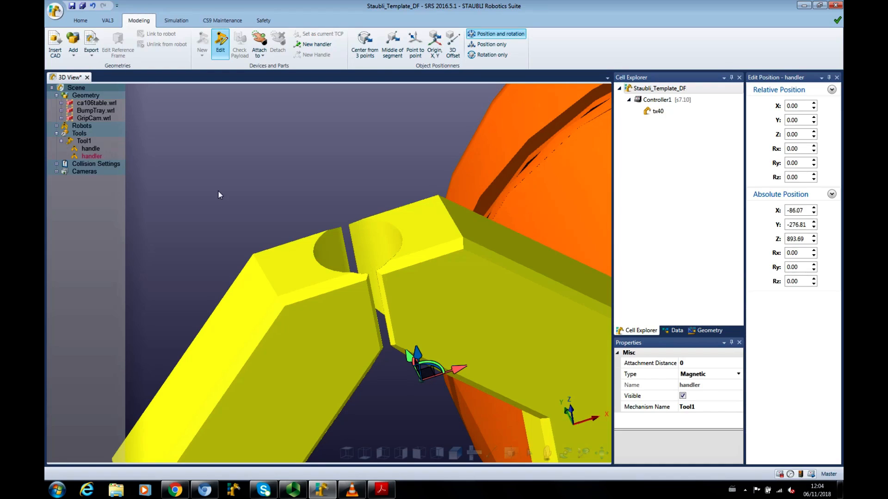
{"action": "left_click", "coordinate": [365, 44]}
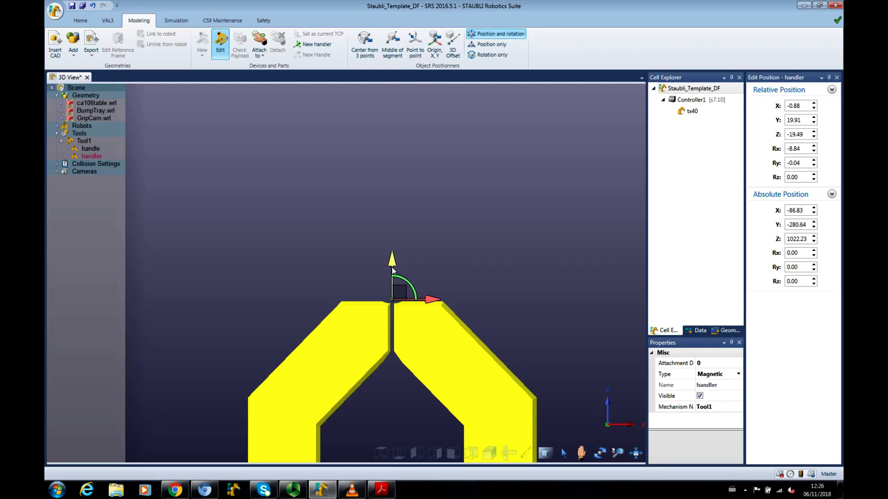
{"action": "left_click_drag", "start_coordinate": [392, 264], "coordinate": [392, 291]}
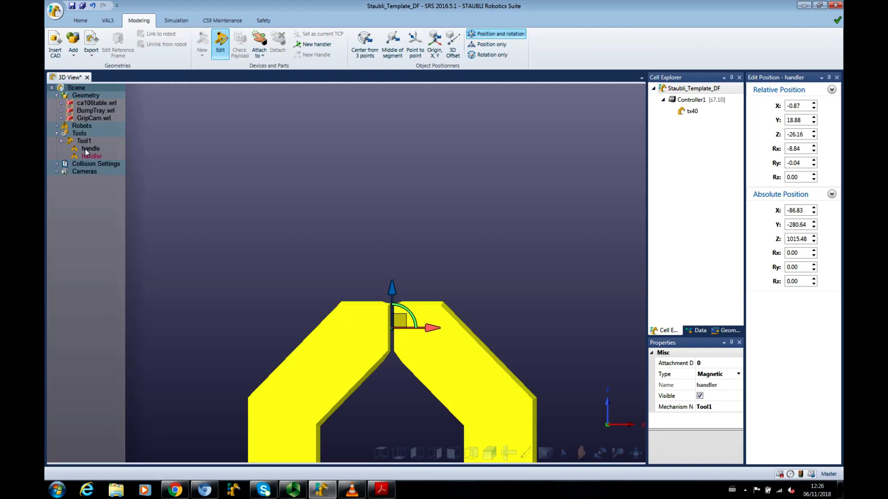
{"action": "left_click", "coordinate": [220, 43]}
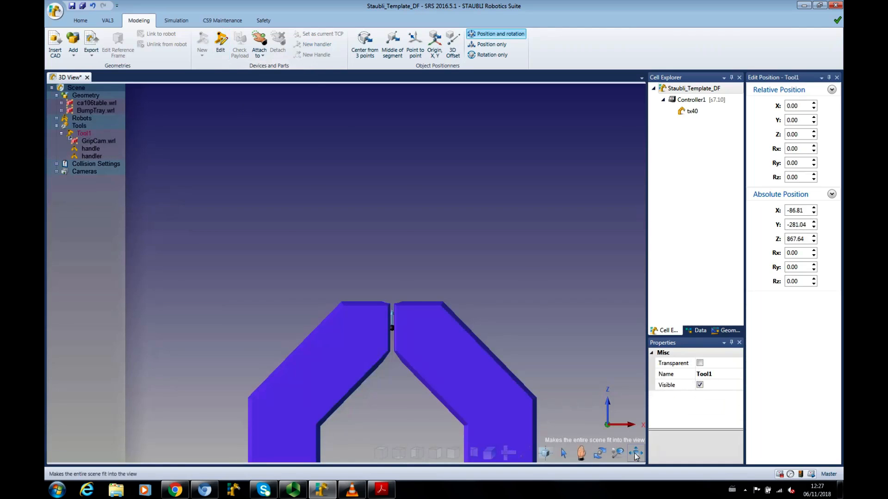
Attach Tool1 to the Handler of the tx40 robot and save the cell
{"action": "left_click", "coordinate": [615, 455]}
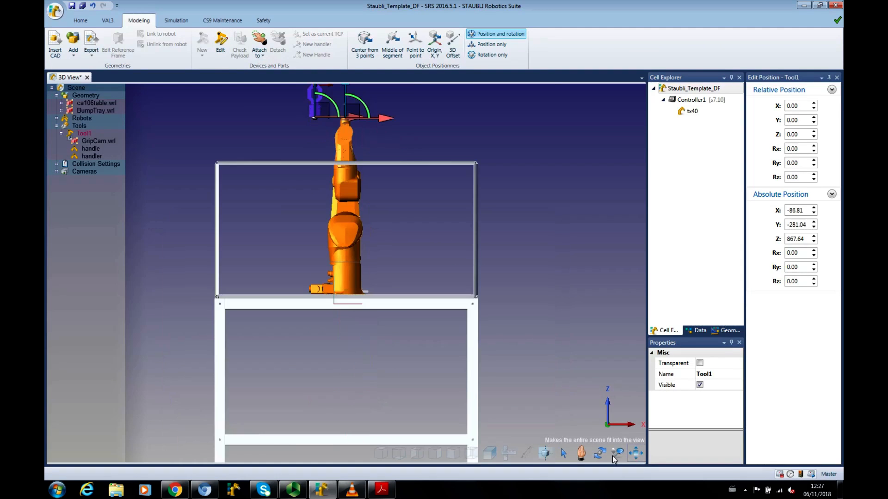
{"action": "left_click", "coordinate": [491, 455]}
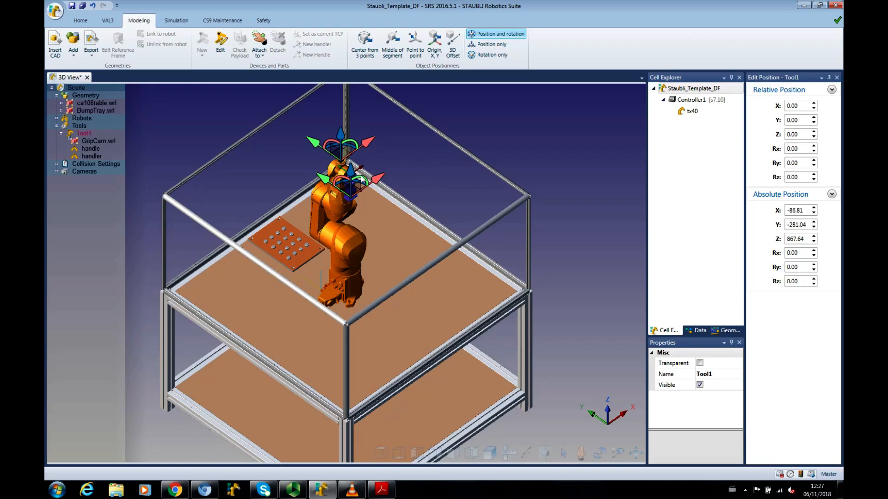
{"action": "scroll", "coordinate": [359, 190], "scroll_direction": "up", "scroll_amount": 5}
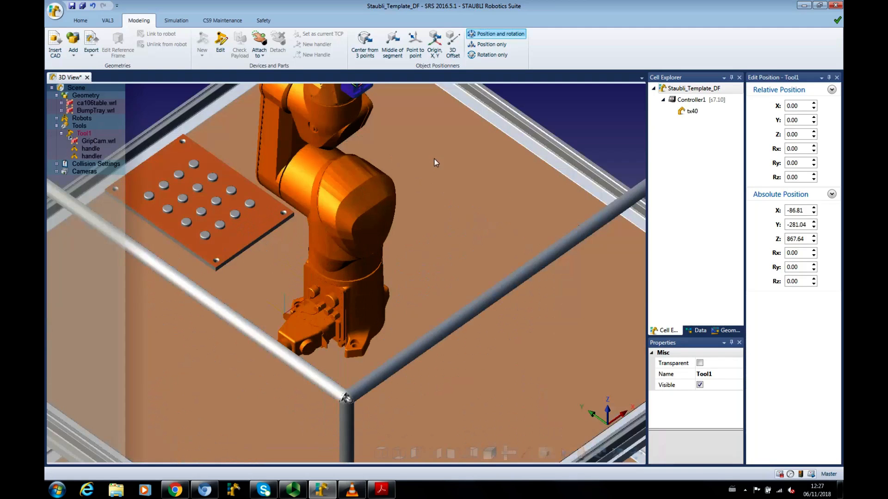
{"action": "scroll", "coordinate": [434, 159], "scroll_direction": "down", "scroll_amount": 5}
{"action": "middle_click_drag", "start_coordinate": [435, 180], "coordinate": [422, 273]}
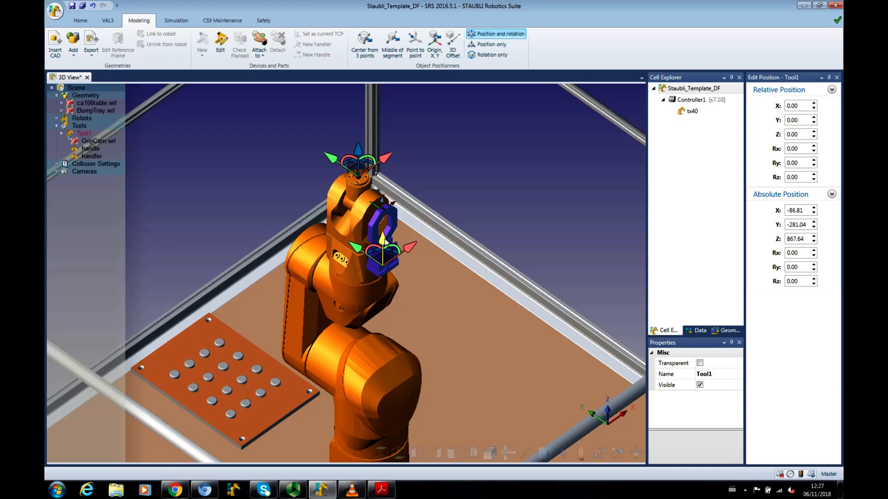
{"action": "right_click", "coordinate": [383, 240]}
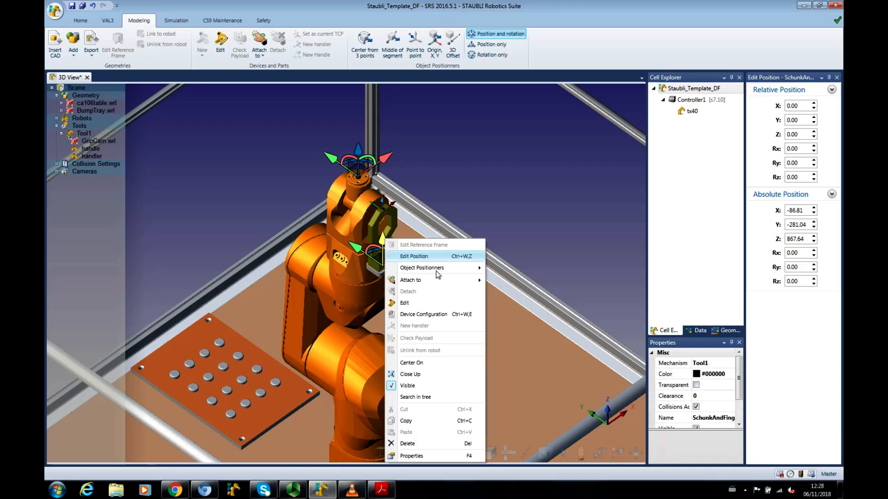
{"action": "mouse_move", "coordinate": [445, 280]}
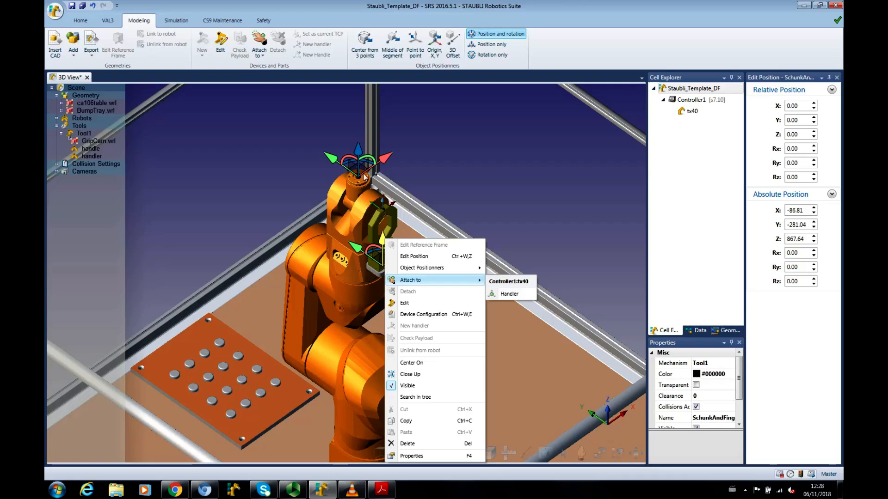
{"action": "left_click", "coordinate": [509, 294]}
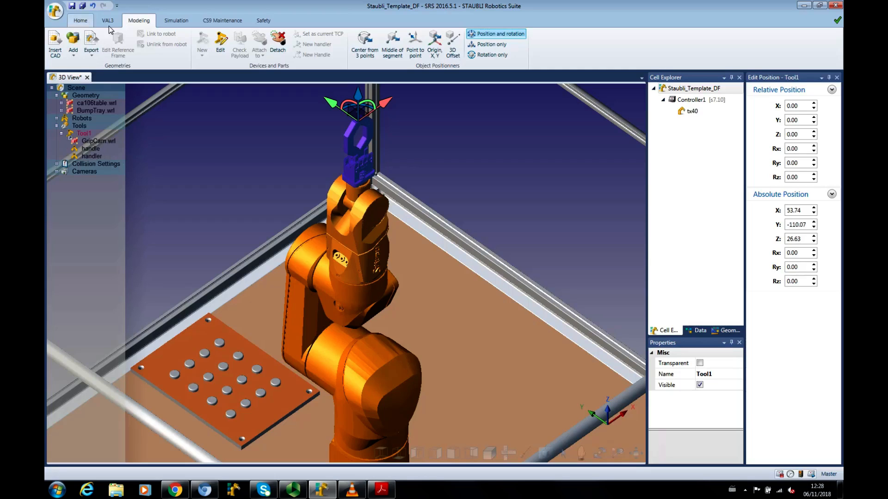
{"action": "left_click", "coordinate": [72, 6]}
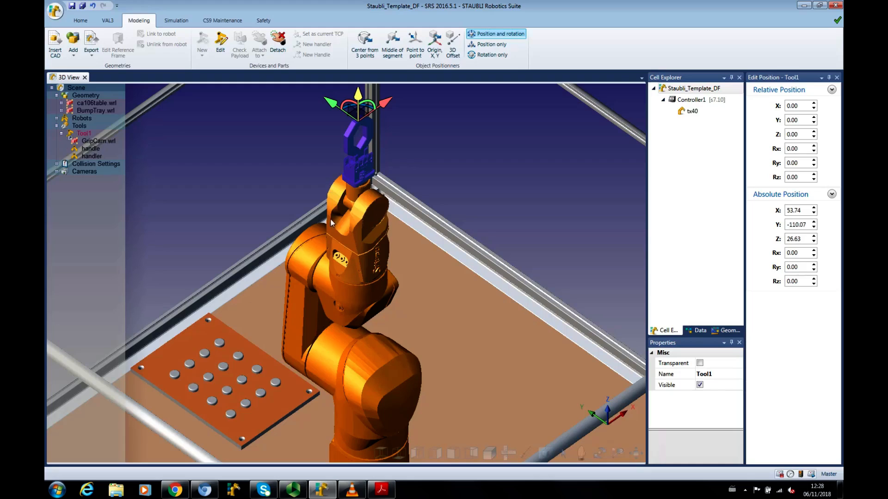
Review the commands available for the attached Tool1 and select the whole tool again
{"action": "right_click", "coordinate": [81, 133]}
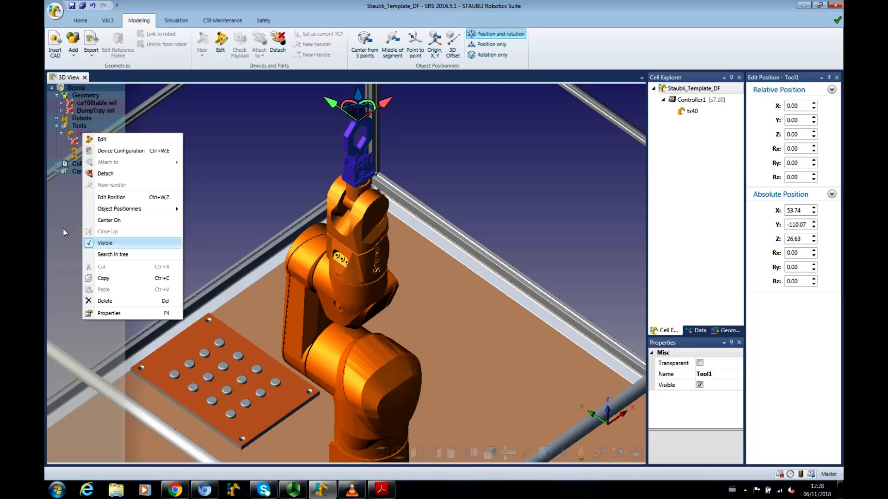
{"action": "left_click", "coordinate": [51, 218]}
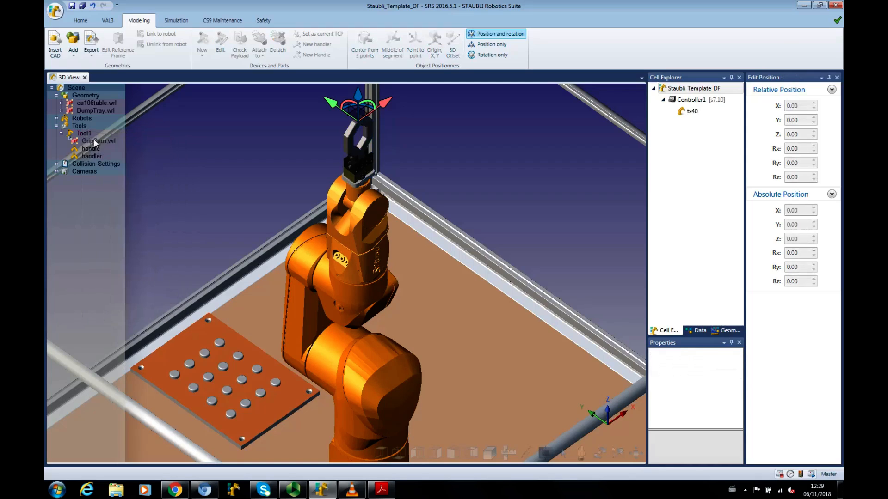
{"action": "left_click", "coordinate": [85, 134]}
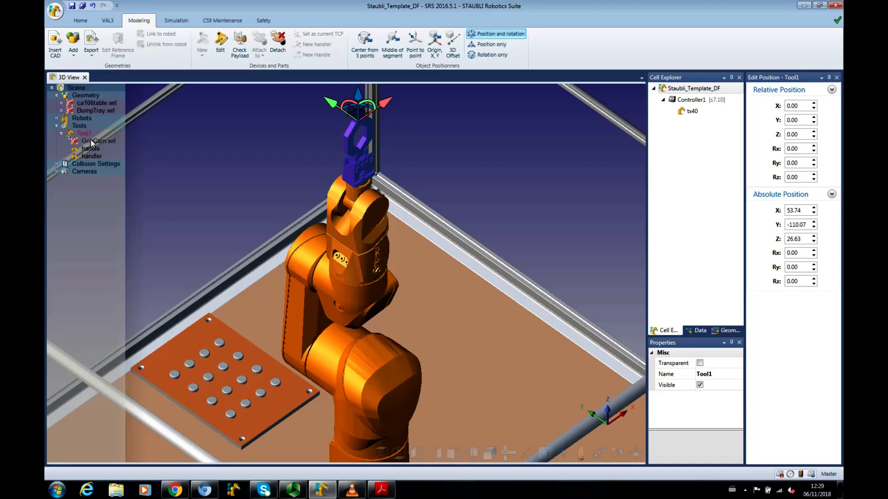
{"action": "left_click", "coordinate": [95, 141]}
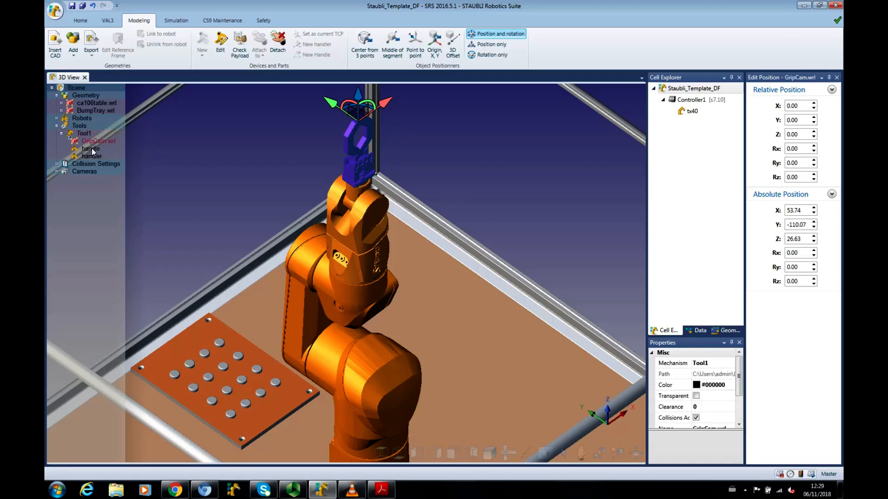
{"action": "left_click", "coordinate": [91, 148]}
{"action": "right_click", "coordinate": [94, 141]}
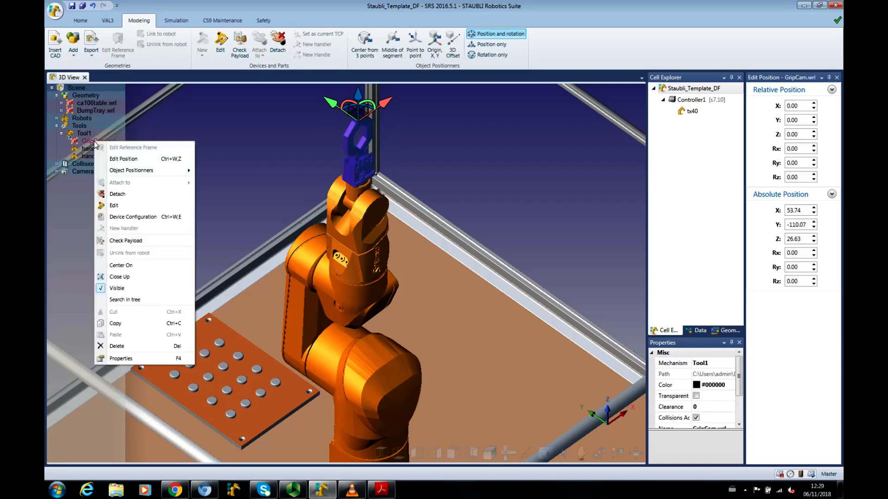
{"action": "left_click", "coordinate": [74, 194]}
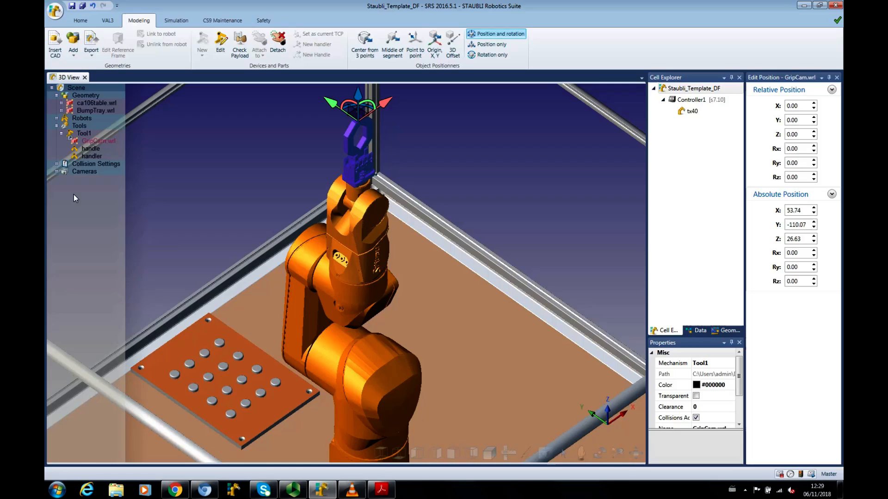
Set Tool1's handler as the current TCP and copy its tool data
{"action": "left_click", "coordinate": [91, 156]}
{"action": "right_click", "coordinate": [91, 156]}
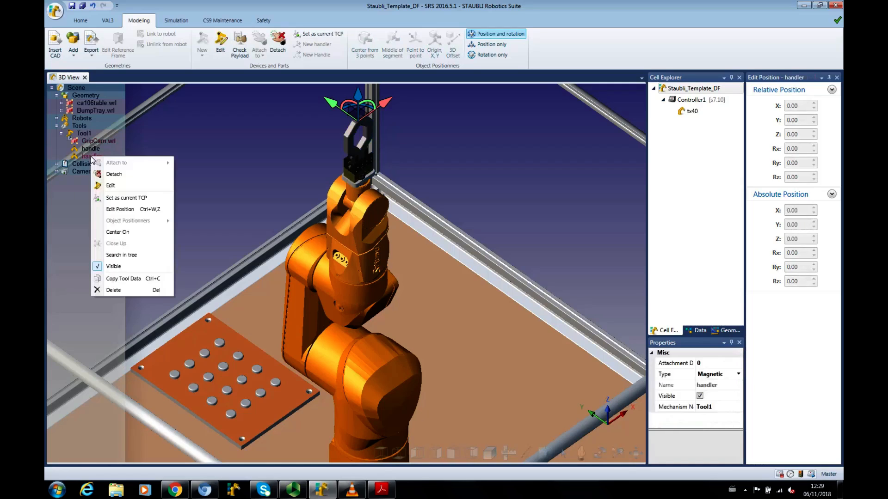
{"action": "left_click", "coordinate": [118, 202]}
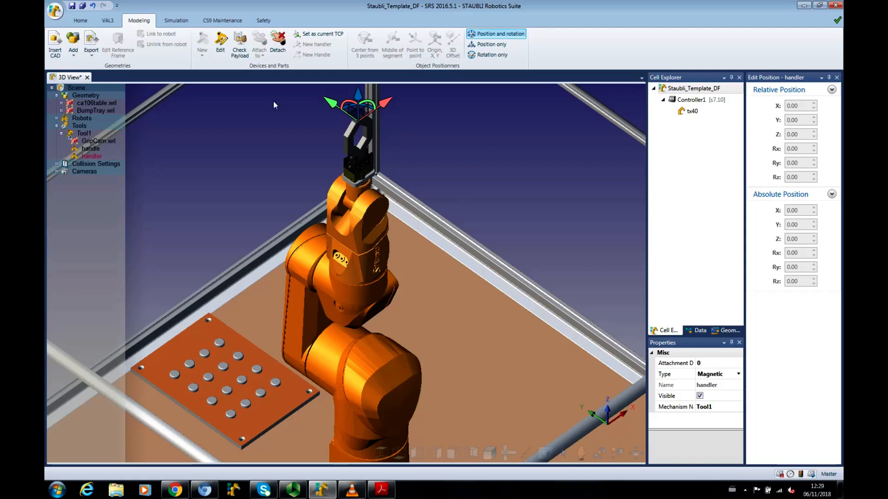
{"action": "right_click", "coordinate": [92, 155]}
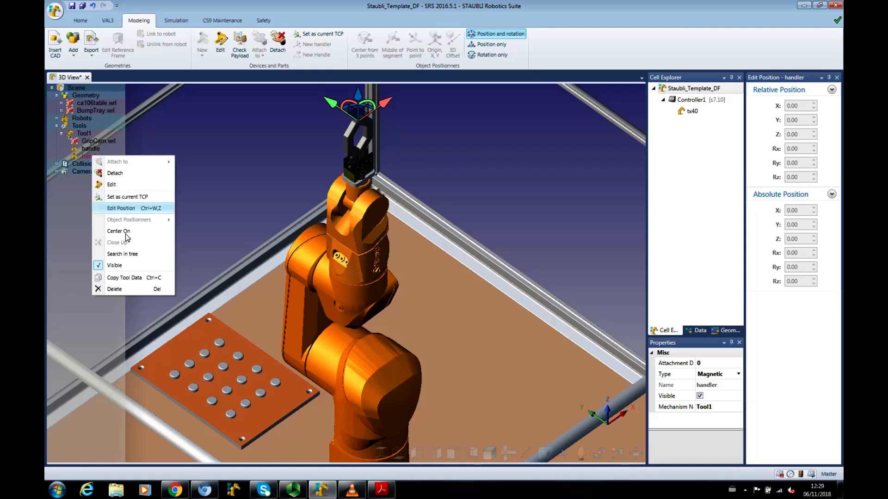
{"action": "left_click", "coordinate": [126, 276]}
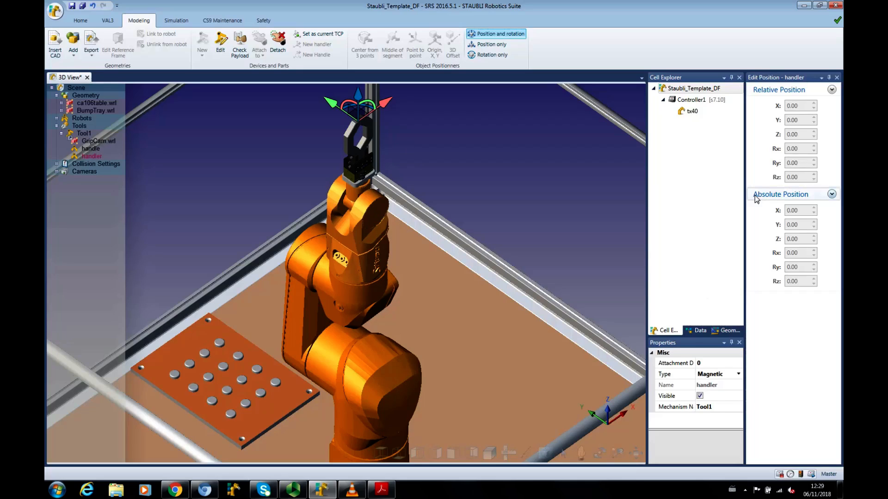
Close the position editor and show the controller's data in a wider explorer pane
{"action": "left_click", "coordinate": [837, 78]}
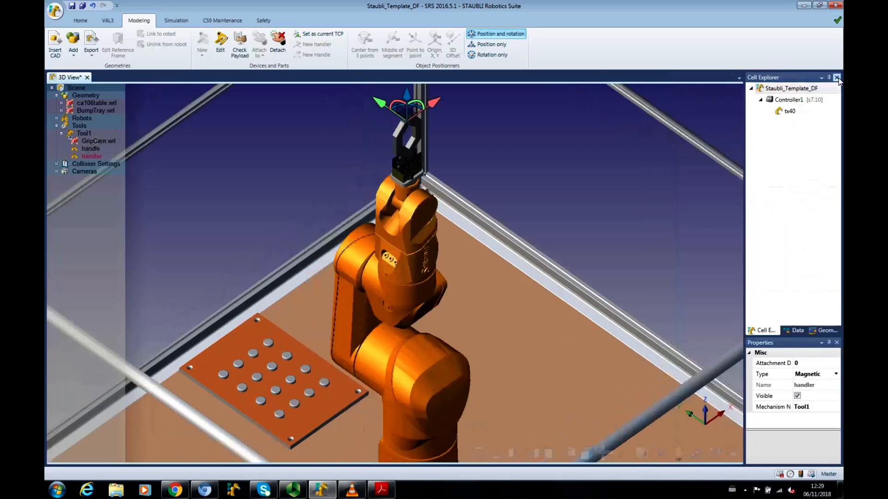
{"action": "left_click_drag", "start_coordinate": [744, 214], "coordinate": [667, 208]}
{"action": "left_click", "coordinate": [727, 330]}
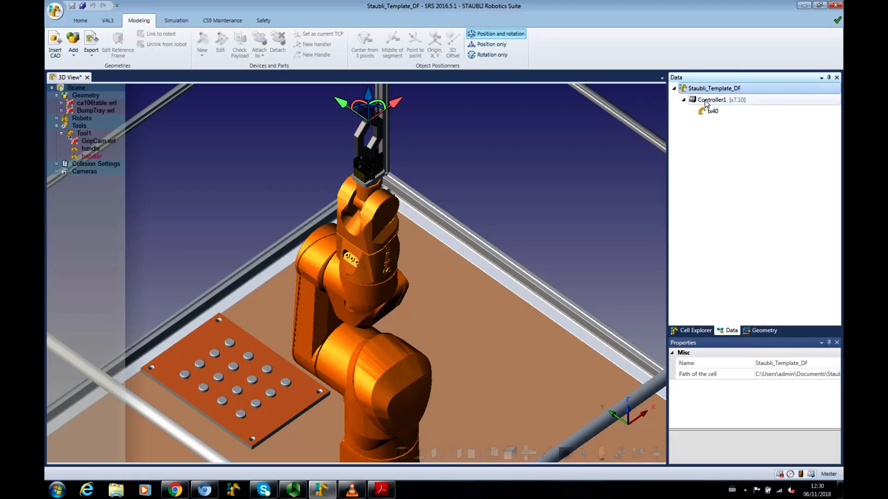
Create a new application named Robot_Cell on Controller1 using the default template
{"action": "left_click", "coordinate": [723, 103]}
{"action": "right_click", "coordinate": [723, 103]}
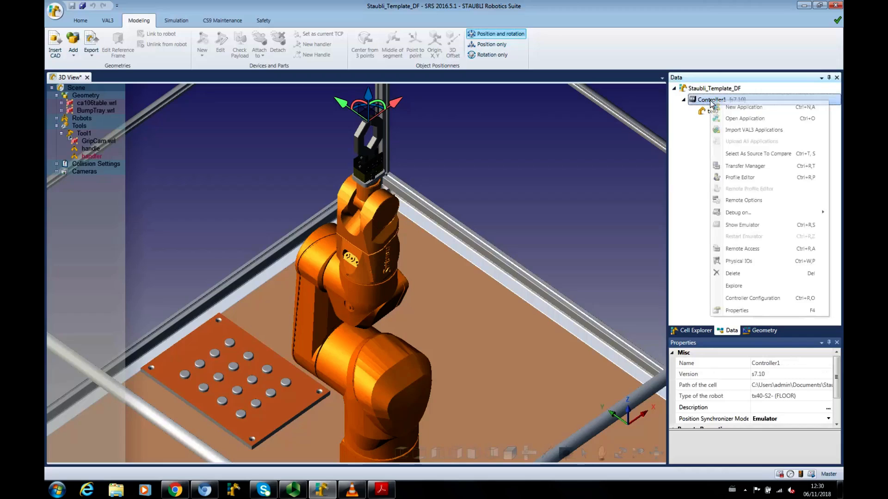
{"action": "left_click", "coordinate": [742, 107]}
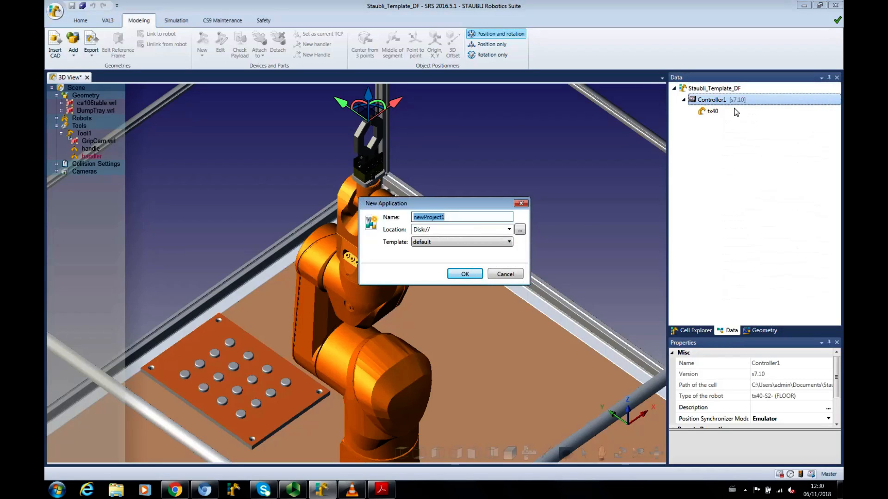
{"action": "type", "text": "Robot_Cell"}
{"action": "left_click", "coordinate": [465, 274]}
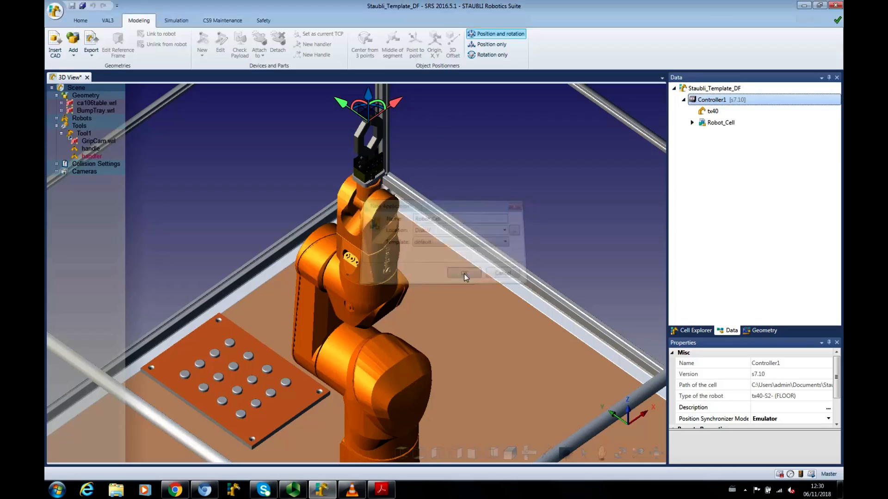
Examine the Robot_Cell application in the cell, data and geometry trees, including its mdesc motion descriptors
{"action": "left_click", "coordinate": [692, 122]}
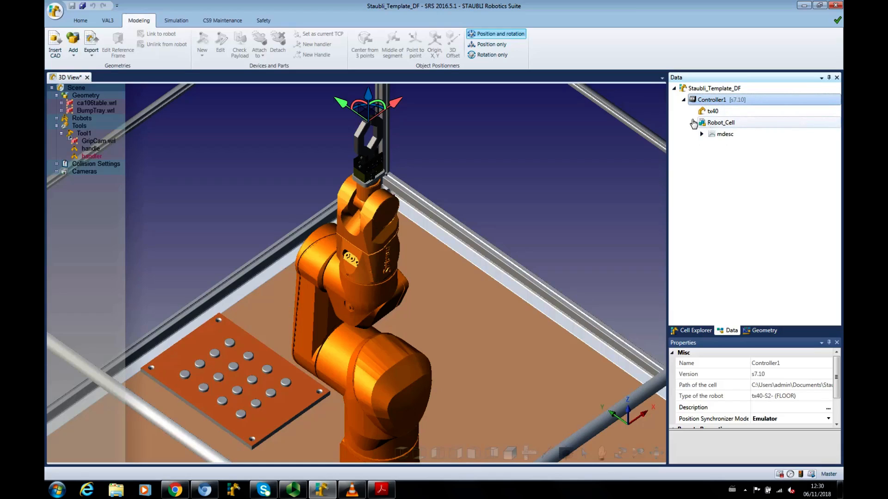
{"action": "left_click", "coordinate": [688, 330]}
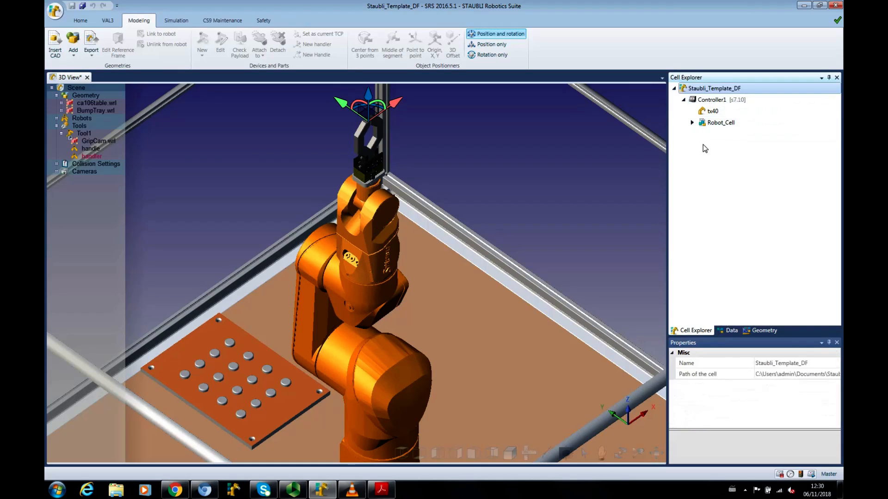
{"action": "left_click", "coordinate": [763, 332]}
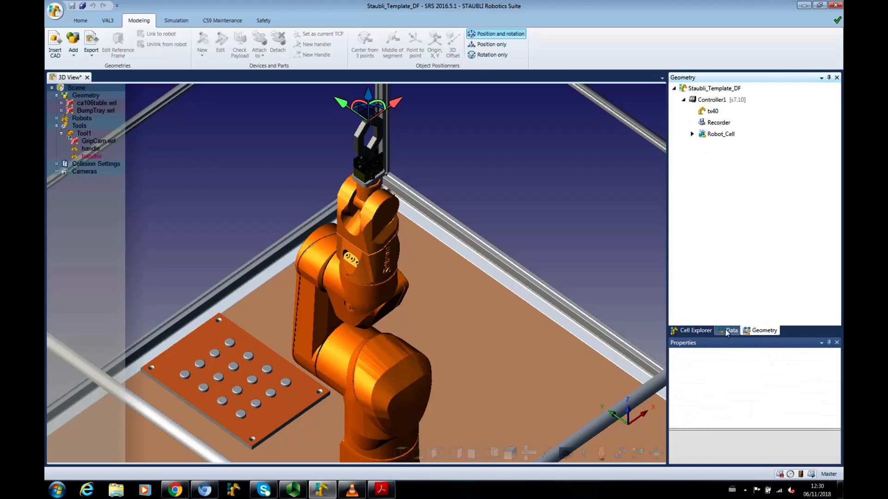
{"action": "left_click", "coordinate": [728, 330]}
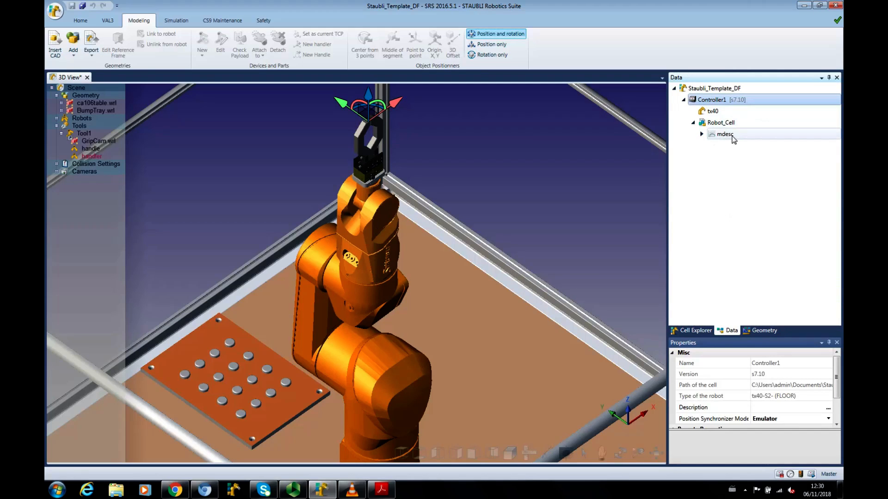
{"action": "left_click", "coordinate": [702, 135]}
{"action": "left_click", "coordinate": [702, 134]}
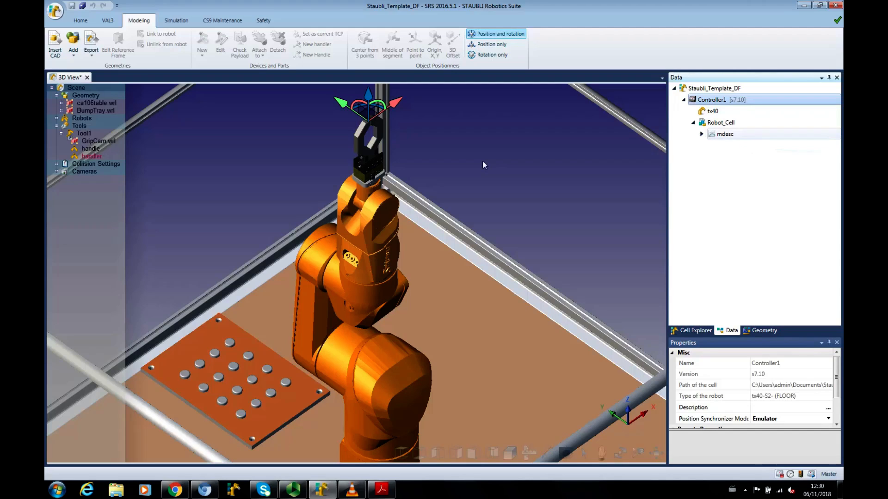
{"action": "left_click", "coordinate": [702, 134]}
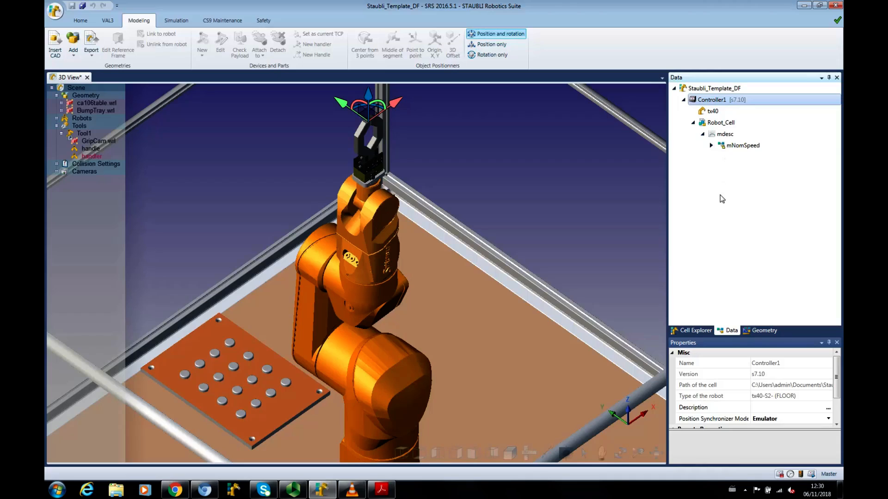
{"action": "left_click", "coordinate": [703, 134]}
Add a tool-type data array named tTool with size 1 to the Robot_Cell application
{"action": "left_click", "coordinate": [717, 123]}
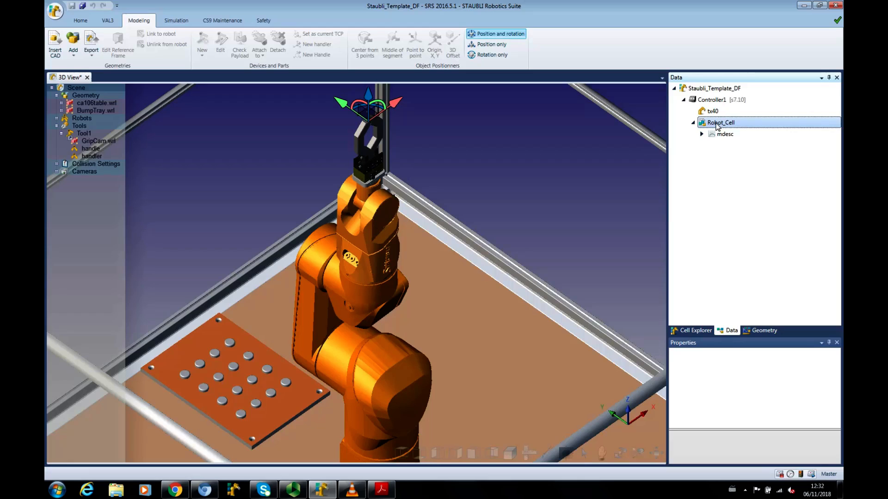
{"action": "right_click", "coordinate": [718, 126]}
{"action": "mouse_move", "coordinate": [739, 130]}
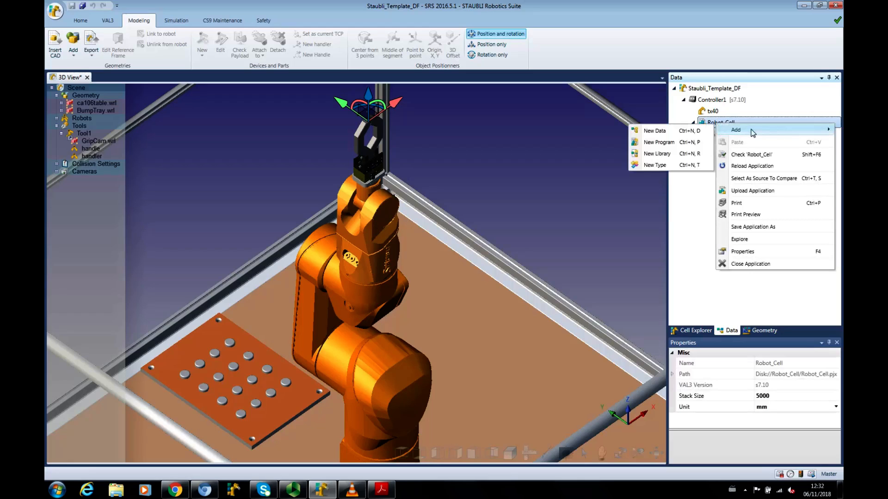
{"action": "left_click", "coordinate": [675, 130]}
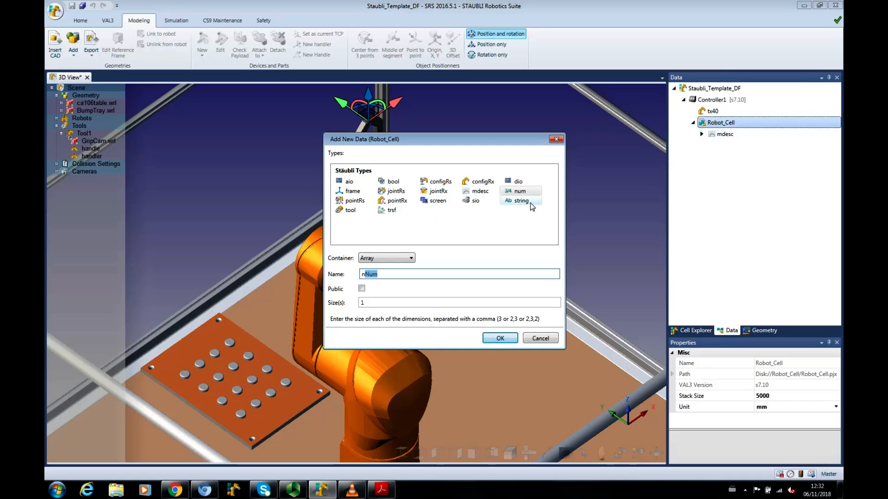
{"action": "left_click", "coordinate": [348, 212]}
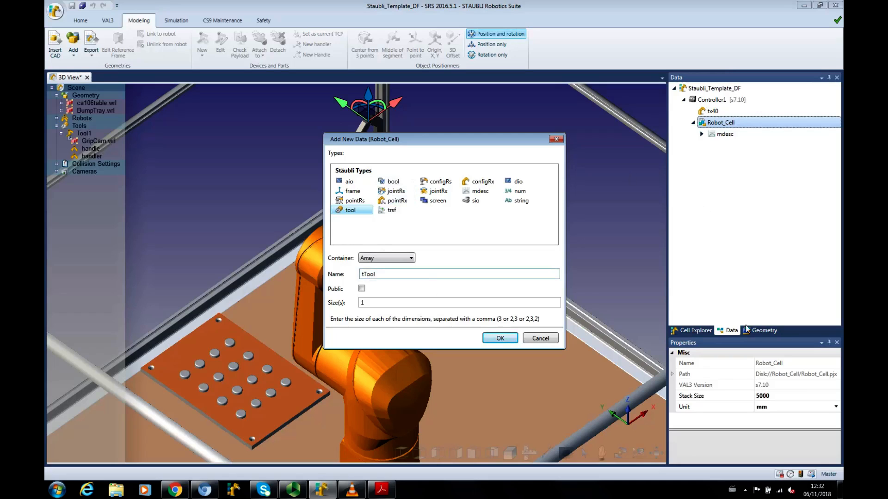
{"action": "left_click", "coordinate": [499, 339]}
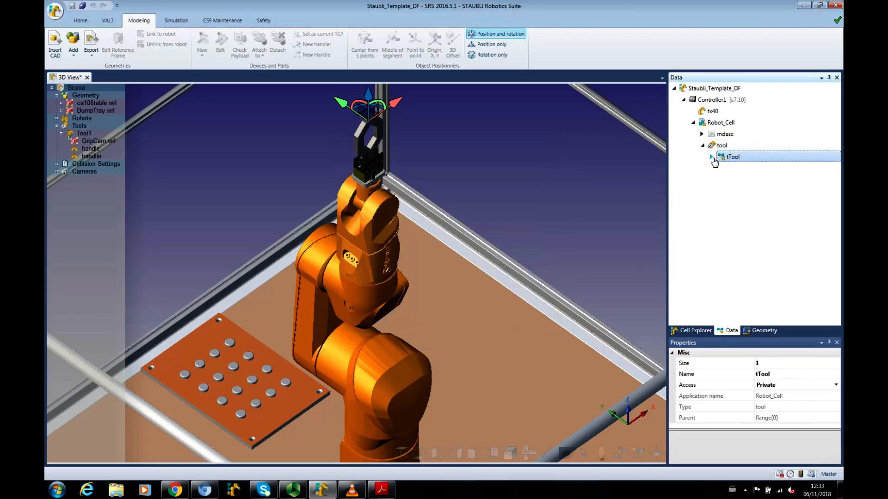
Open the values of tTool[0] and paste the copied handler tool data into its row
{"action": "left_click", "coordinate": [711, 156]}
{"action": "double_click", "coordinate": [744, 168]}
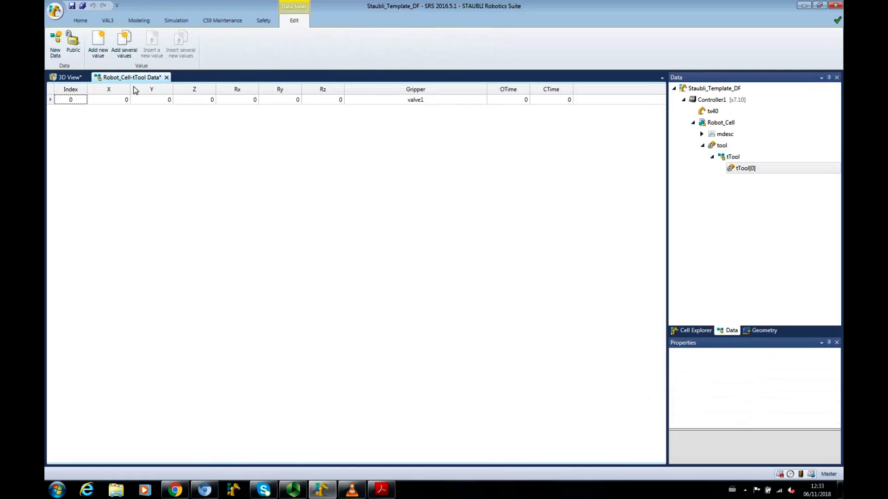
{"action": "left_click", "coordinate": [68, 77]}
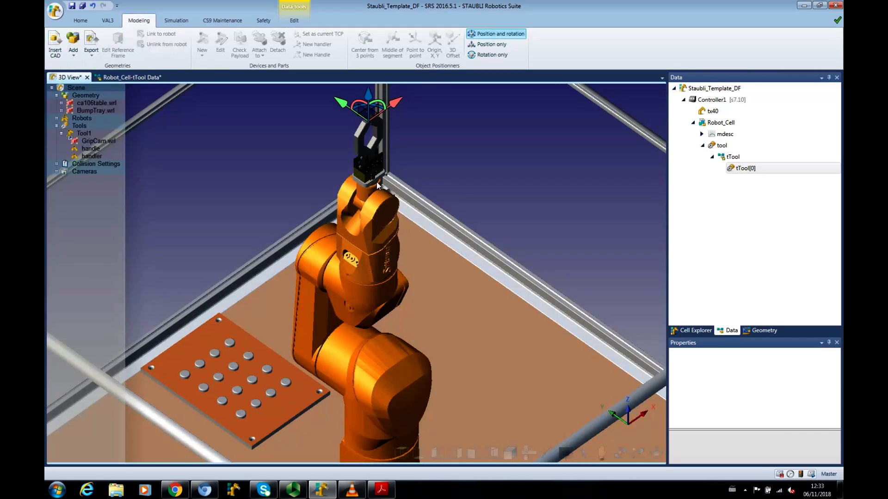
{"action": "left_click", "coordinate": [143, 78]}
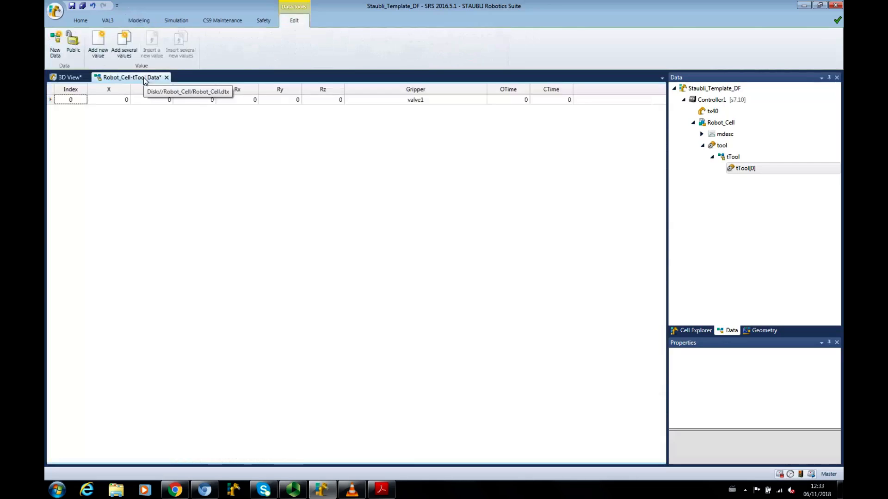
{"action": "left_click", "coordinate": [69, 77]}
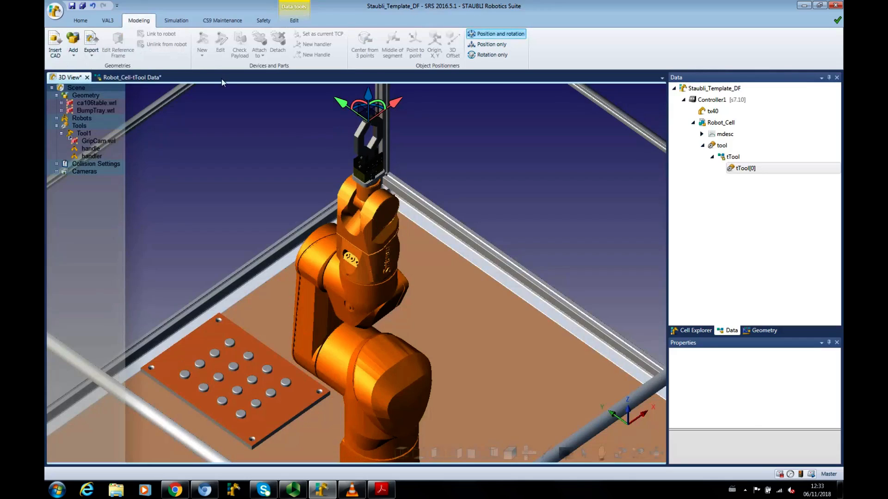
{"action": "left_click", "coordinate": [134, 78]}
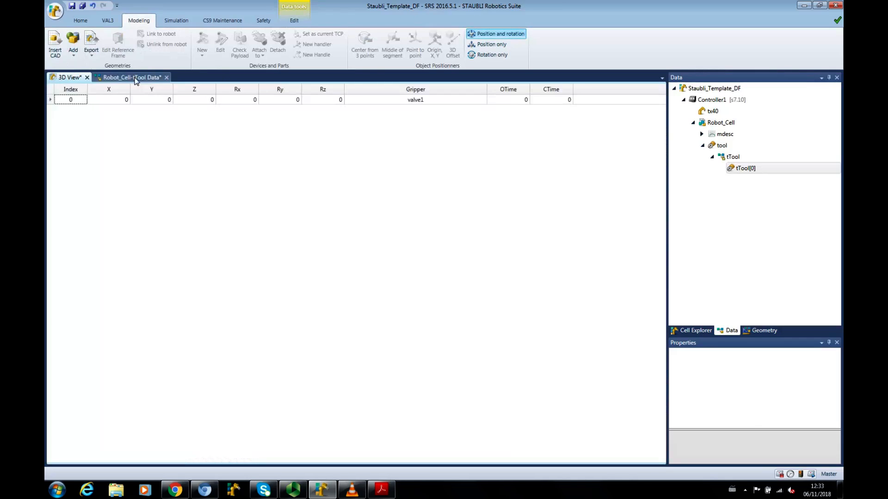
{"action": "left_click", "coordinate": [51, 101]}
{"action": "right_click", "coordinate": [52, 101]}
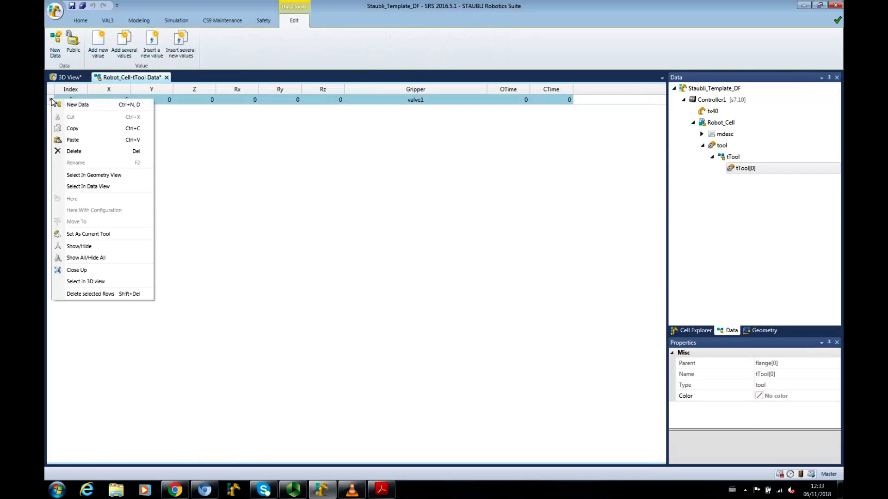
{"action": "left_click", "coordinate": [74, 139]}
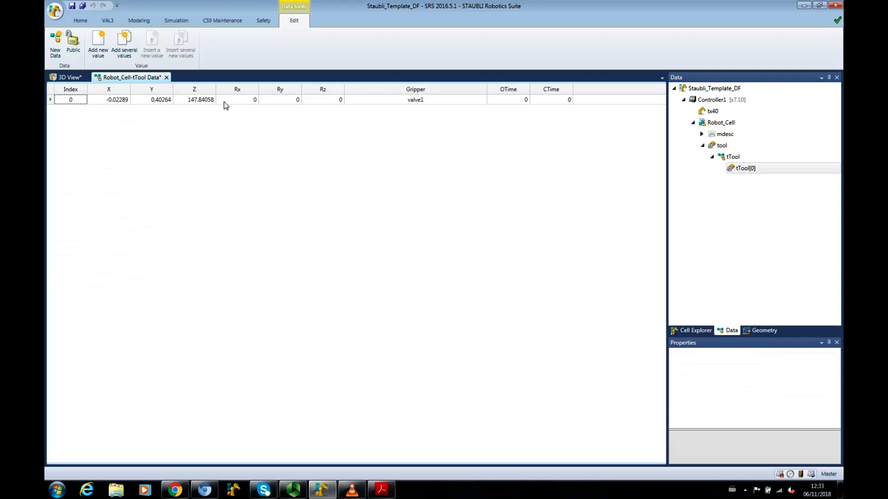
Set the OTime and CTime of tTool[0] to 0.1 and save the cell's 3D scene
{"action": "left_click", "coordinate": [506, 101]}
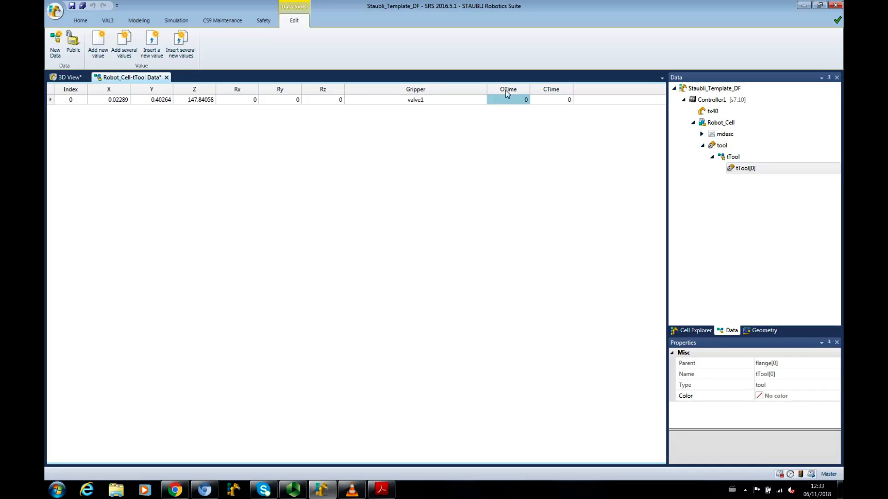
{"action": "type", "text": "0."}
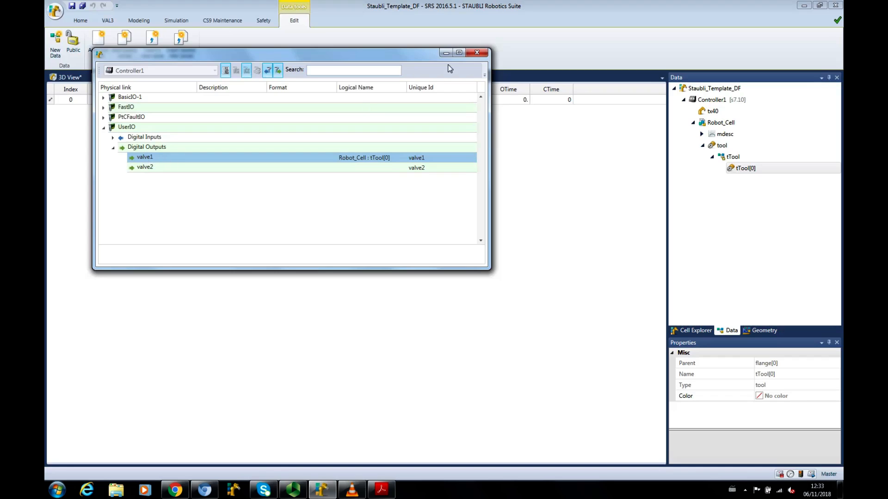
{"action": "left_click", "coordinate": [477, 54]}
{"action": "left_click", "coordinate": [519, 101]}
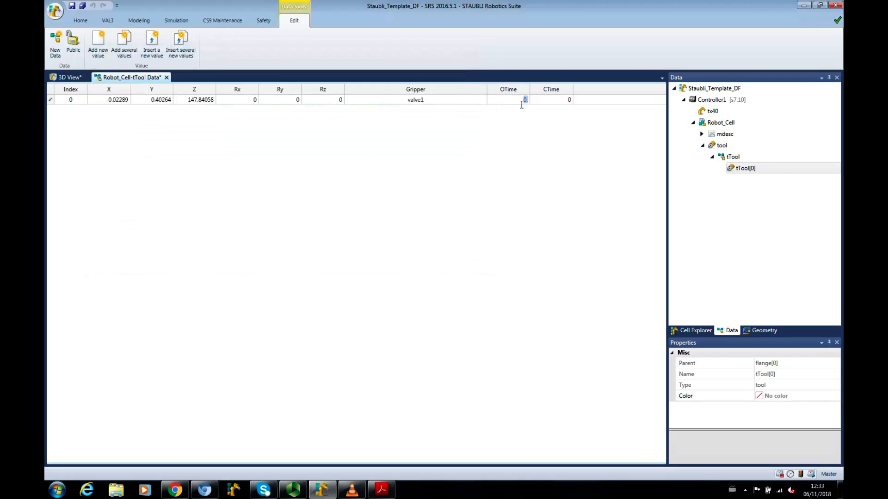
{"action": "type", "text": "0.1"}
{"action": "left_click", "coordinate": [542, 101]}
{"action": "type", "text": "0.1"}
{"action": "key", "text": "Return"}
{"action": "left_click", "coordinate": [69, 77]}
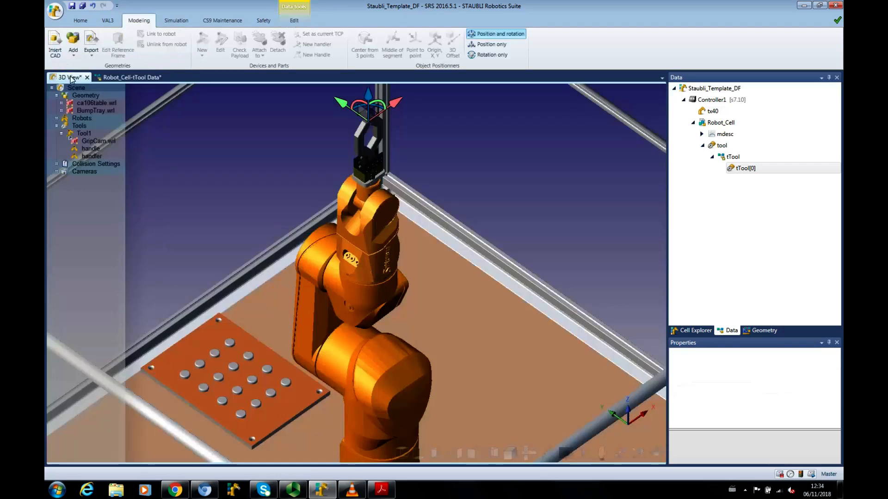
{"action": "left_click", "coordinate": [72, 6]}
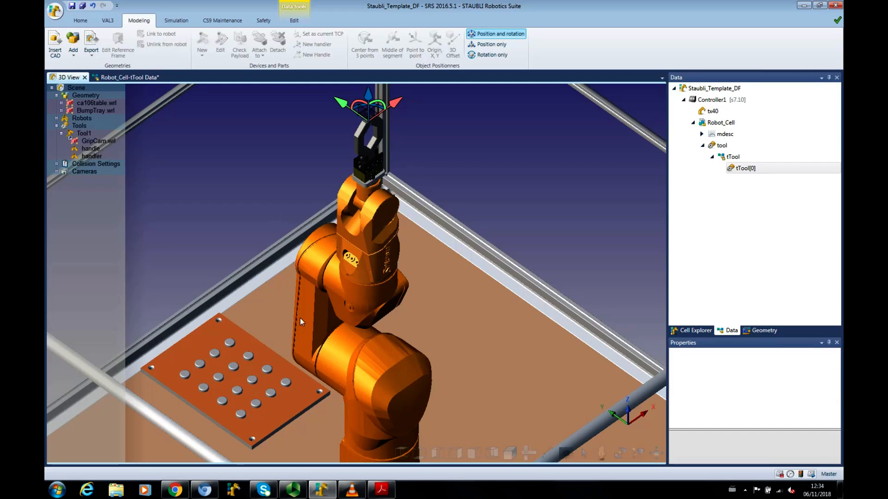
Fit the whole cell in the 3D view and show the cell explorer tree in a narrower side pane
{"action": "left_click", "coordinate": [653, 454]}
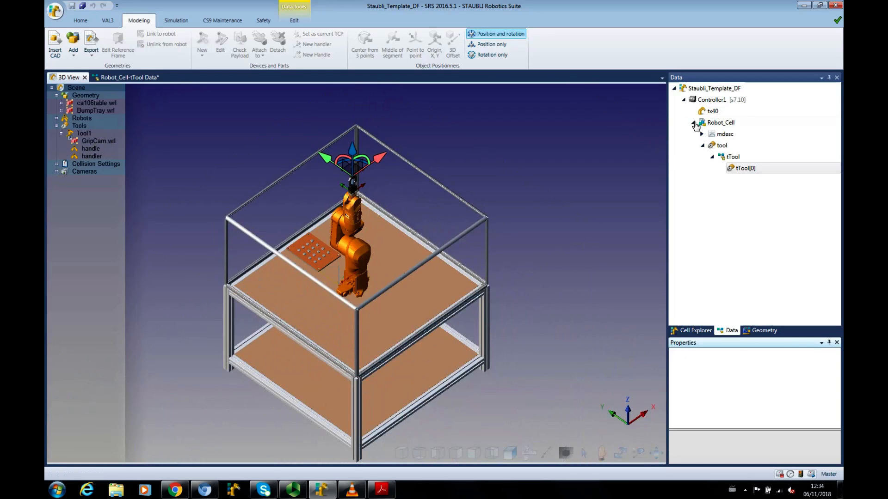
{"action": "left_click", "coordinate": [692, 122]}
{"action": "left_click", "coordinate": [705, 331]}
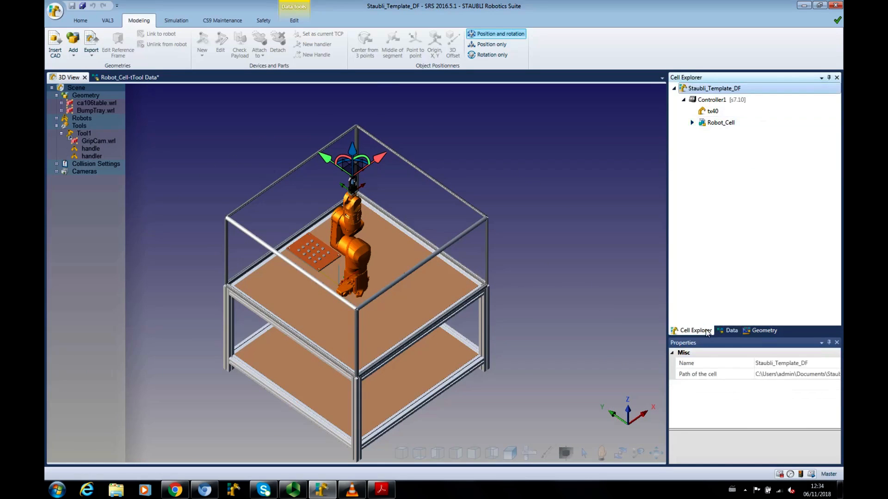
{"action": "left_click", "coordinate": [771, 331]}
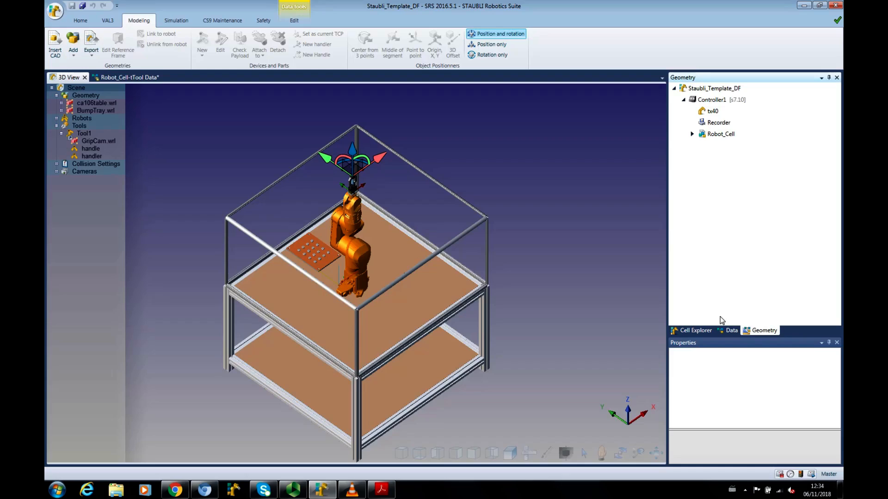
{"action": "left_click", "coordinate": [696, 331]}
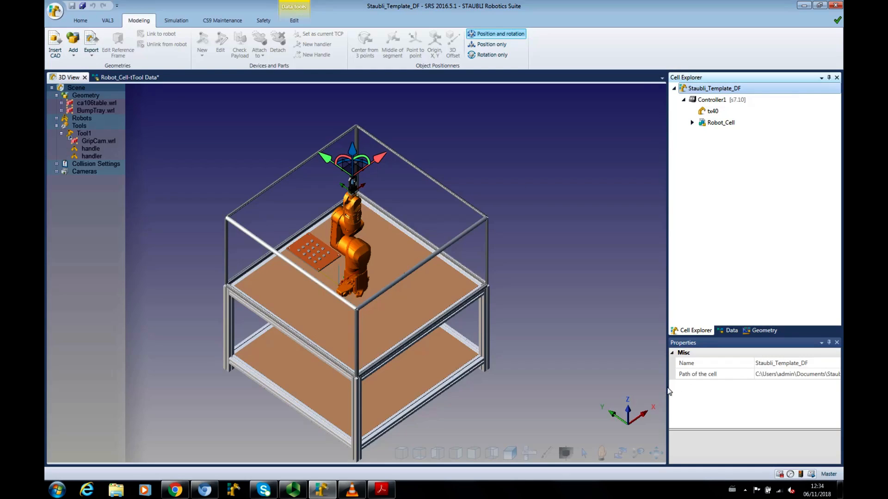
{"action": "left_click_drag", "start_coordinate": [673, 390], "coordinate": [606, 389]}
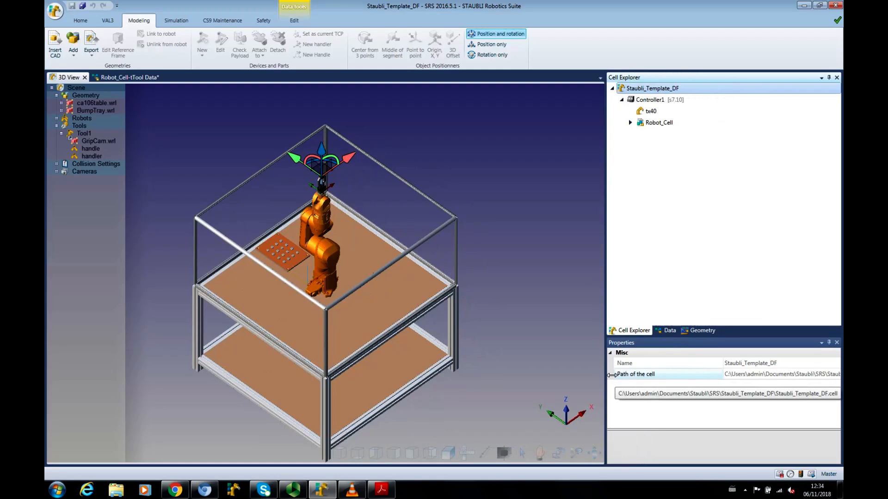
{"action": "left_click_drag", "start_coordinate": [606, 372], "coordinate": [697, 371]}
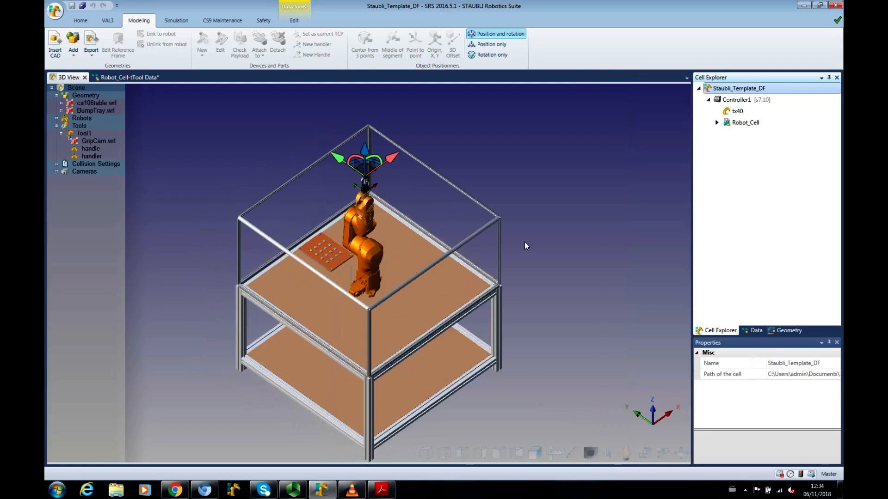